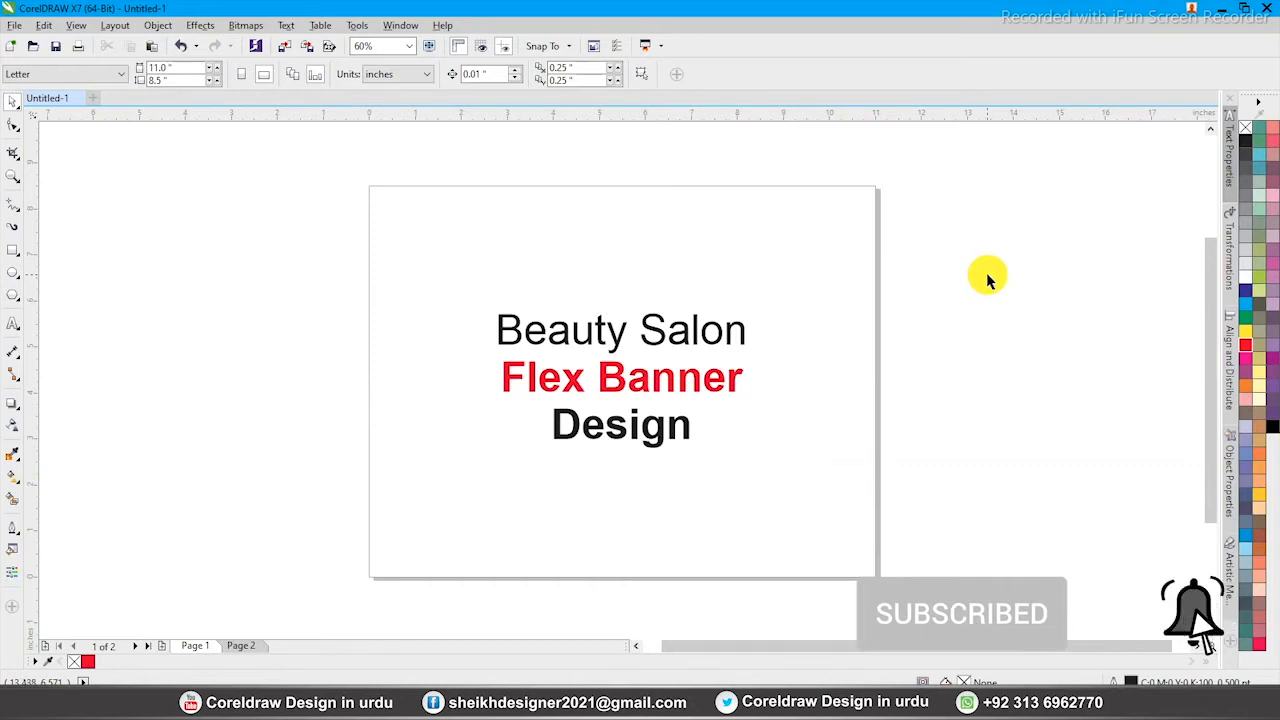
# Open page 2 and examine the 3' x 3' flex frame, the offer text and the Blush logo.
pyautogui.click(242, 647)
pyautogui.moveTo(528, 270); pyautogui.dragTo(733, 487)
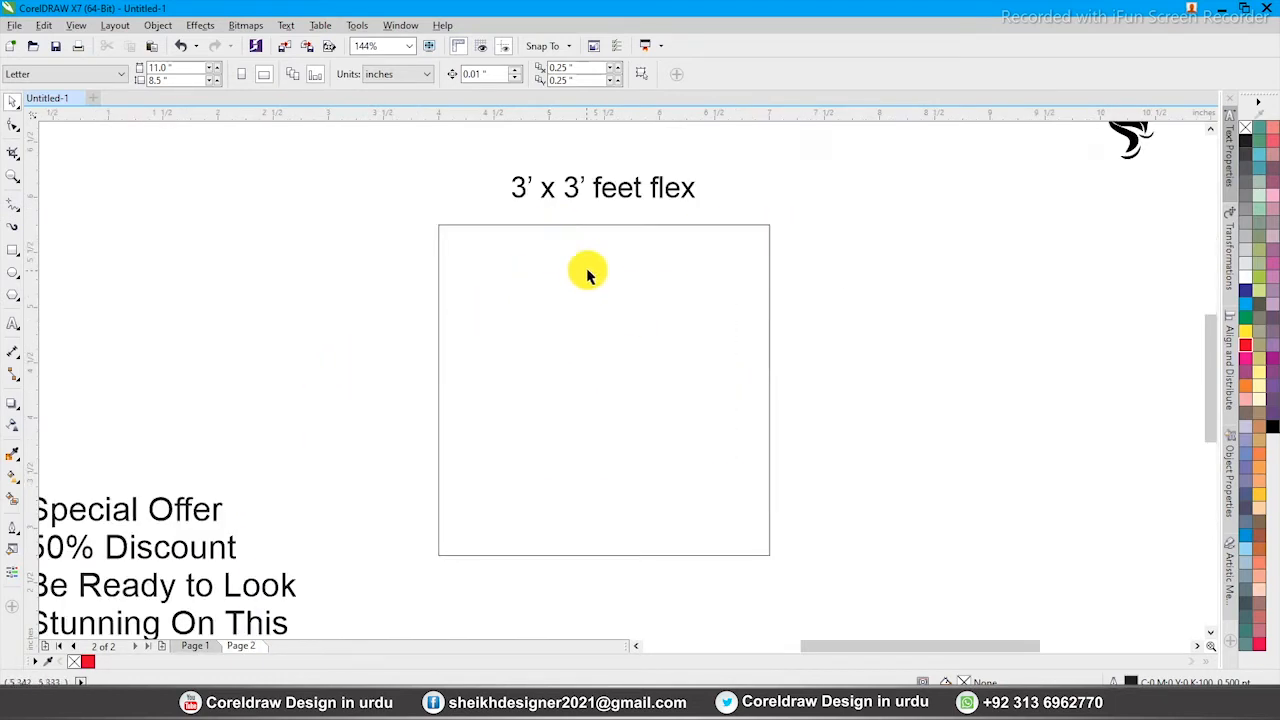
pyautogui.click(553, 226)
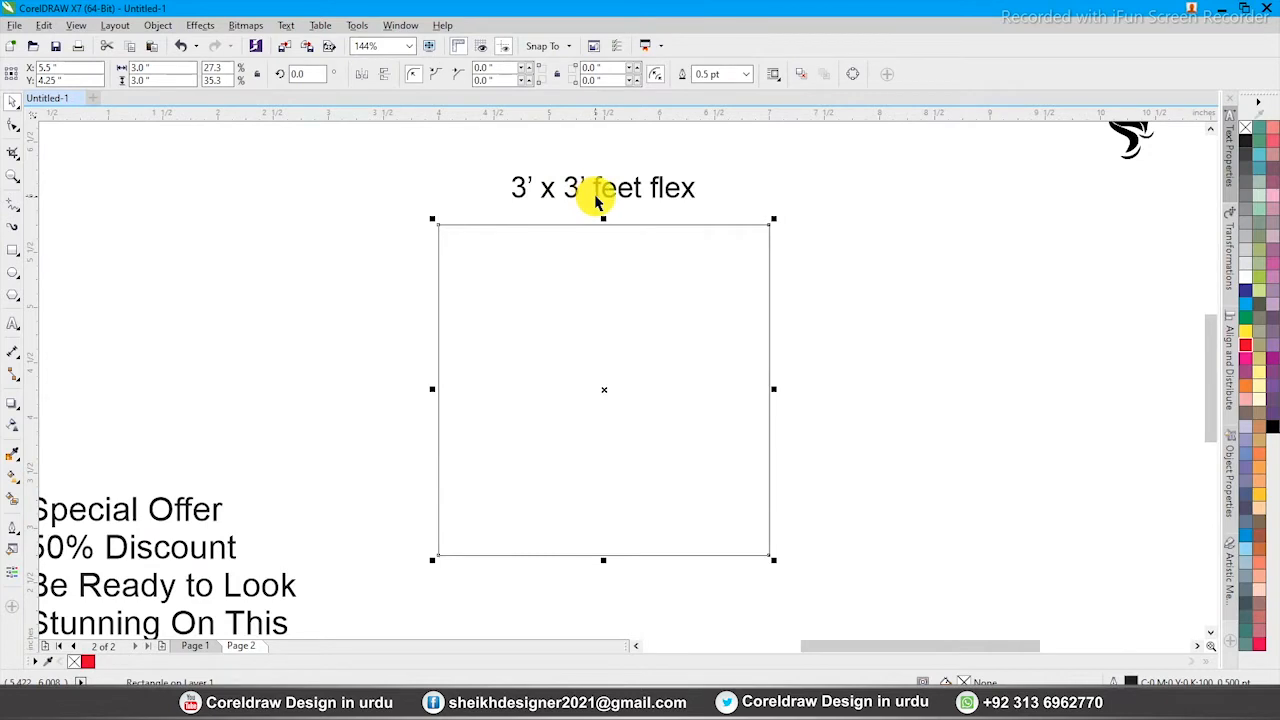
pyautogui.click(662, 280)
pyautogui.moveTo(408, 215); pyautogui.dragTo(823, 586)
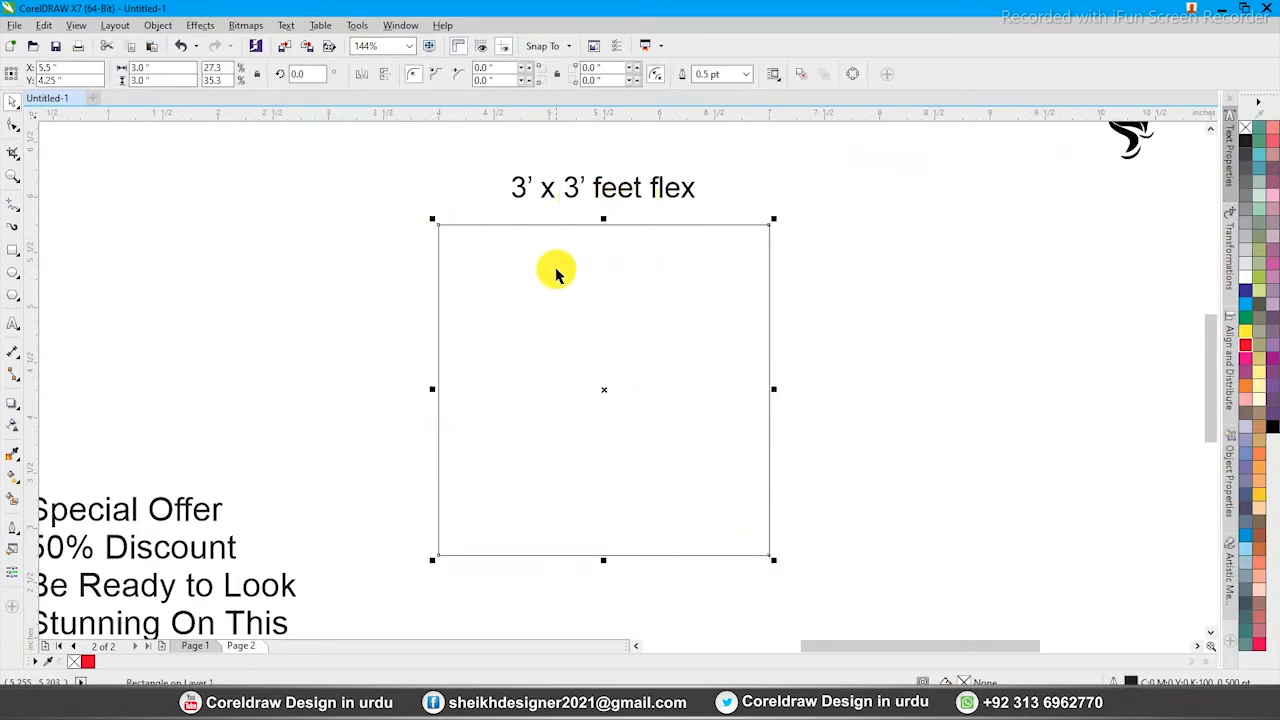
pyautogui.scroll(-2, 574, 349)
pyautogui.click(749, 297)
pyautogui.click(745, 213)
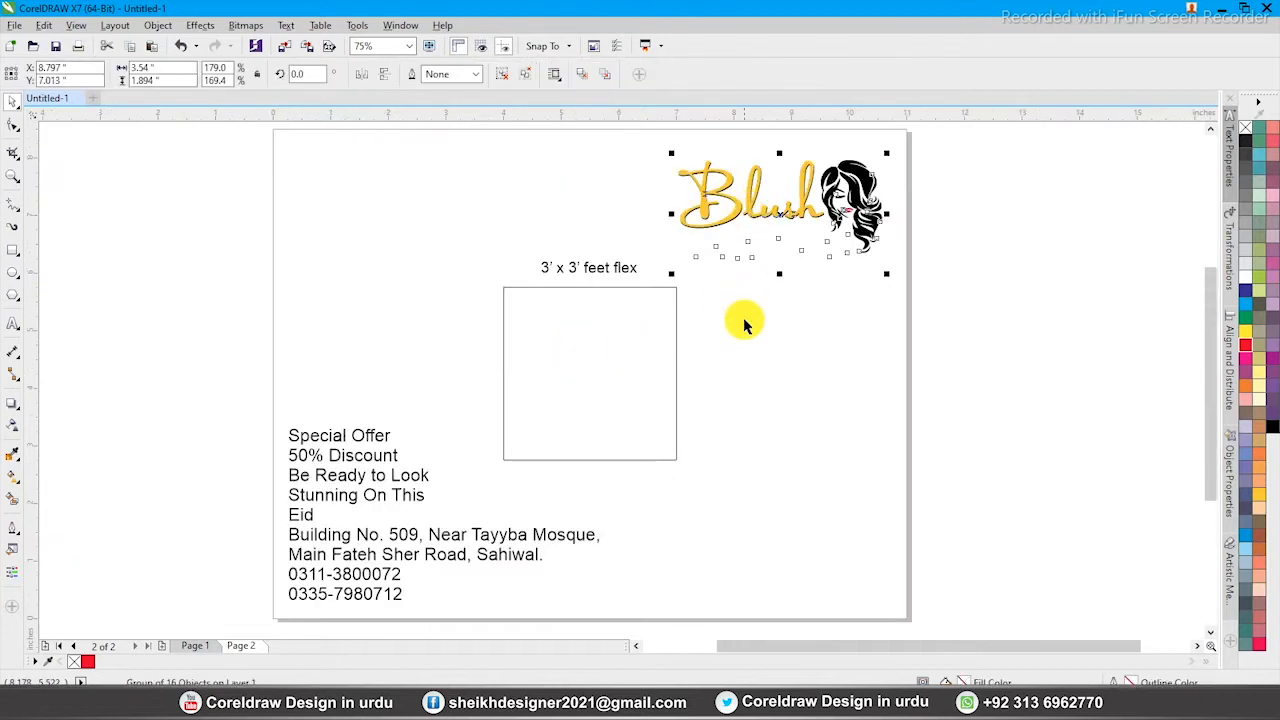
pyautogui.click(745, 328)
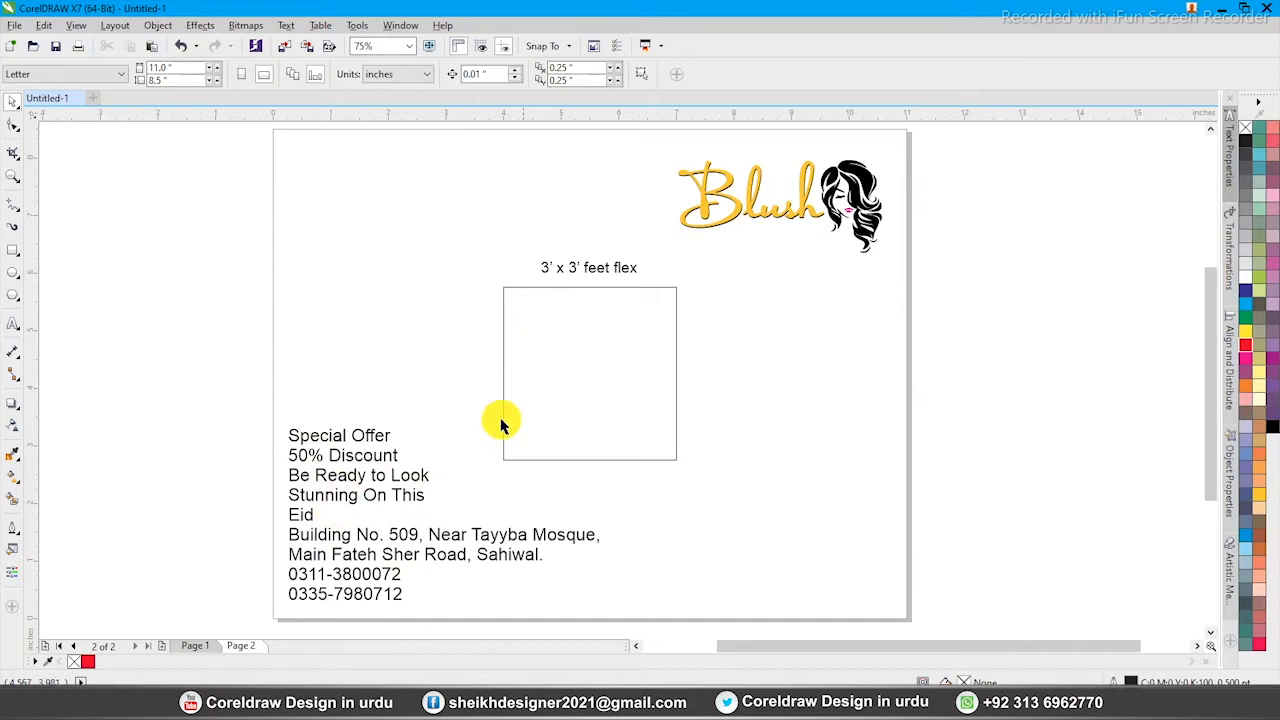
# Draw an ellipse about 4.2 by 2.1 inches across the upper part of the square frame, tilted about 17°.
pyautogui.press('z')
pyautogui.moveTo(406, 228); pyautogui.dragTo(815, 543)
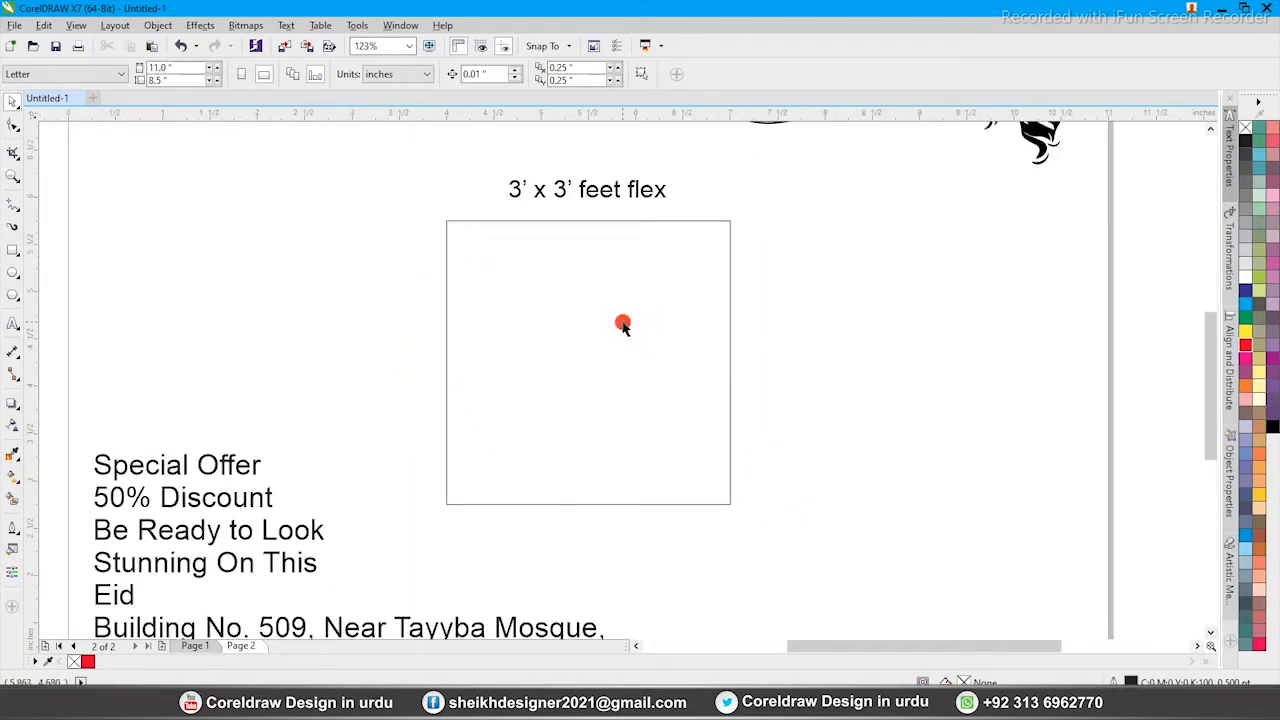
pyautogui.click(517, 228)
pyautogui.click(337, 243)
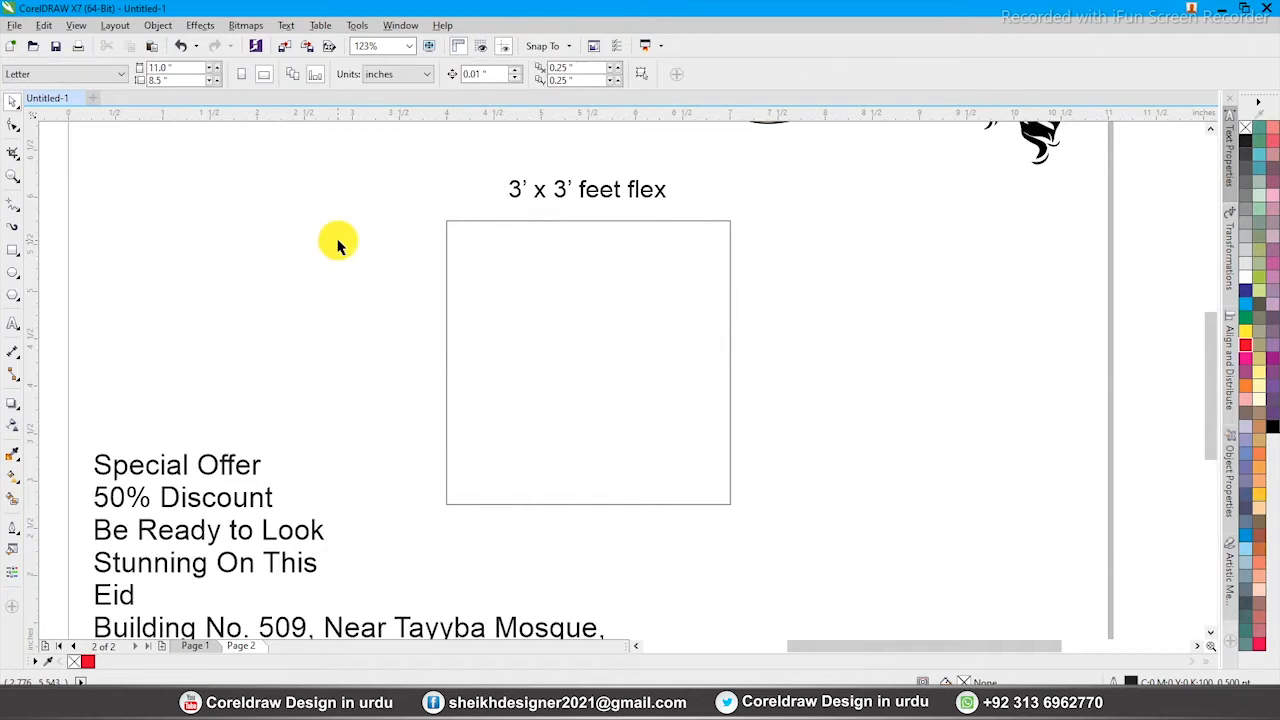
pyautogui.click(14, 276)
pyautogui.moveTo(391, 157); pyautogui.dragTo(825, 262)
pyautogui.press('space')
pyautogui.click(764, 290)
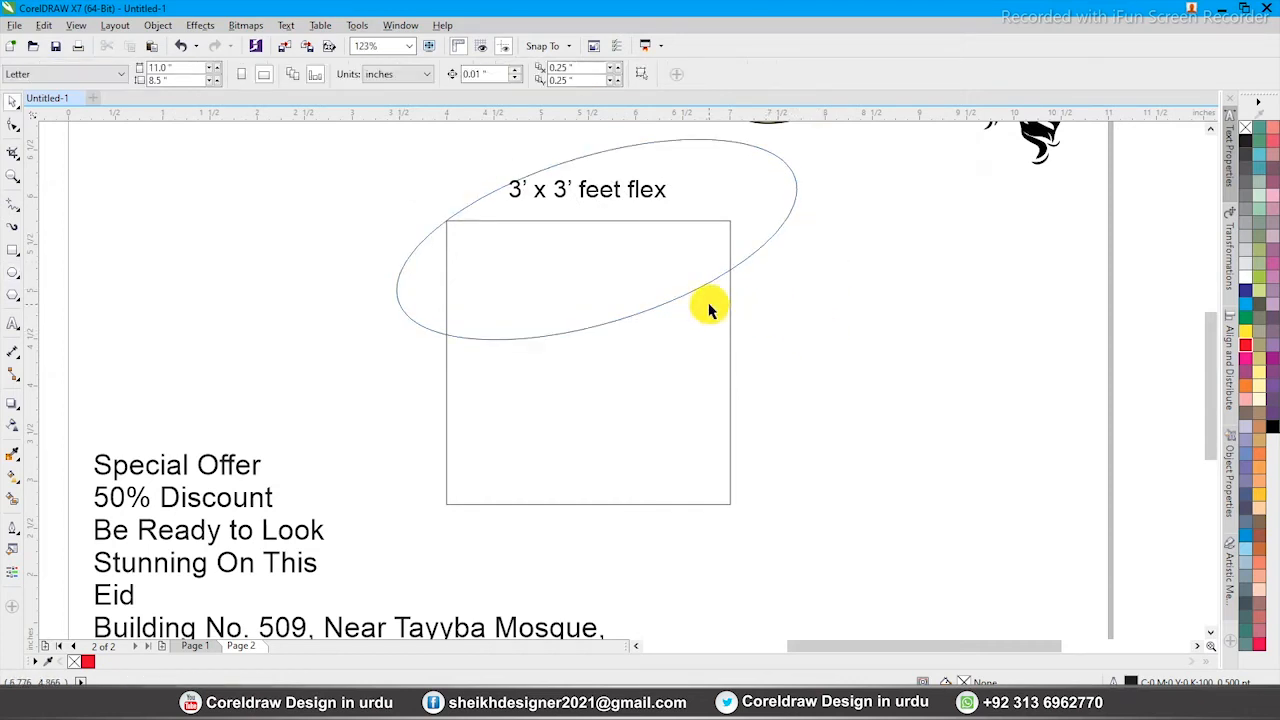
# Shift the tilted ellipse up, place an overlapping copy to its right, and fill the left ellipse purple.
pyautogui.moveTo(686, 289); pyautogui.dragTo(737, 257)
pyautogui.click(621, 272)
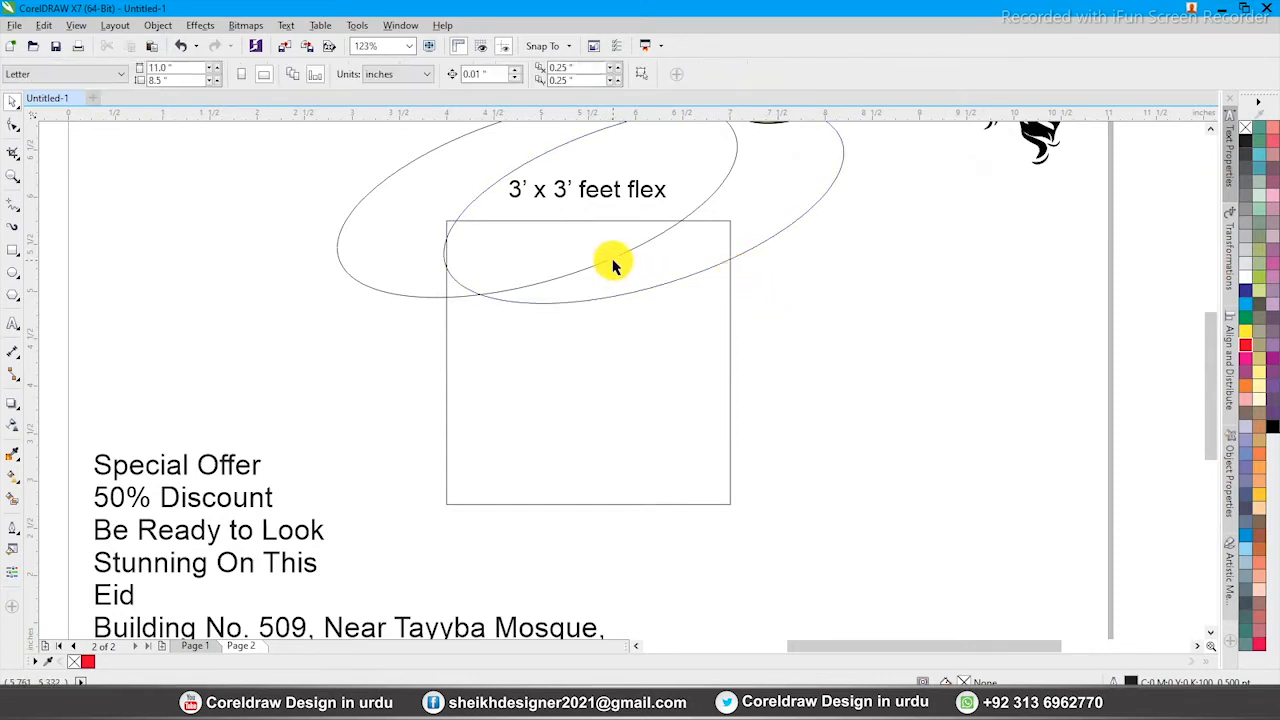
pyautogui.click(611, 259)
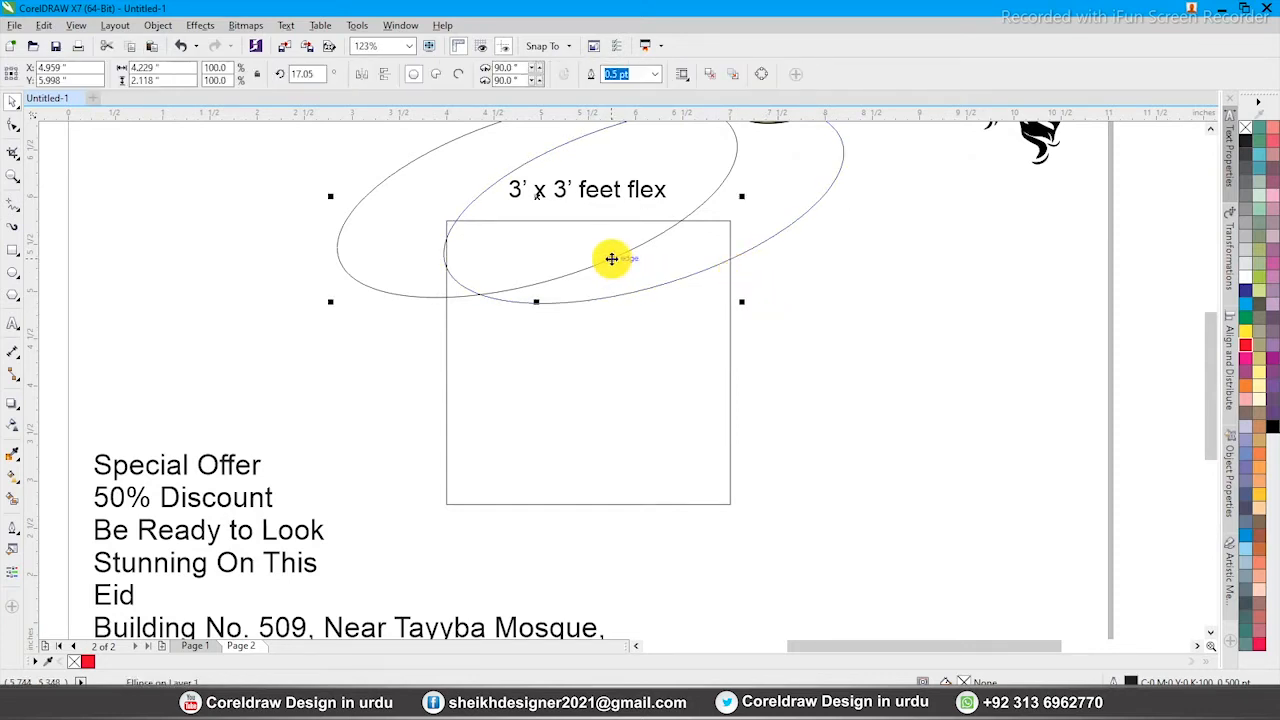
pyautogui.click(1273, 360)
pyautogui.click(829, 294)
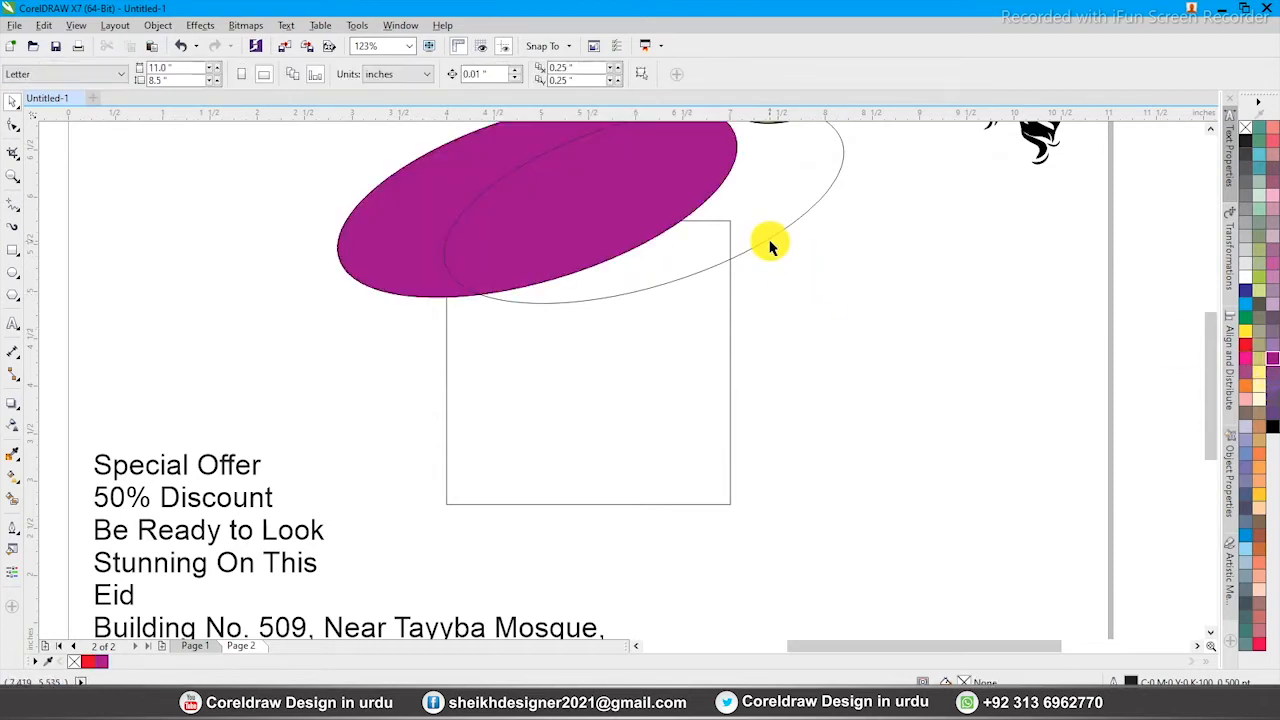
# Fill the right ellipse magenta and send it behind the purple ellipse.
pyautogui.click(771, 243)
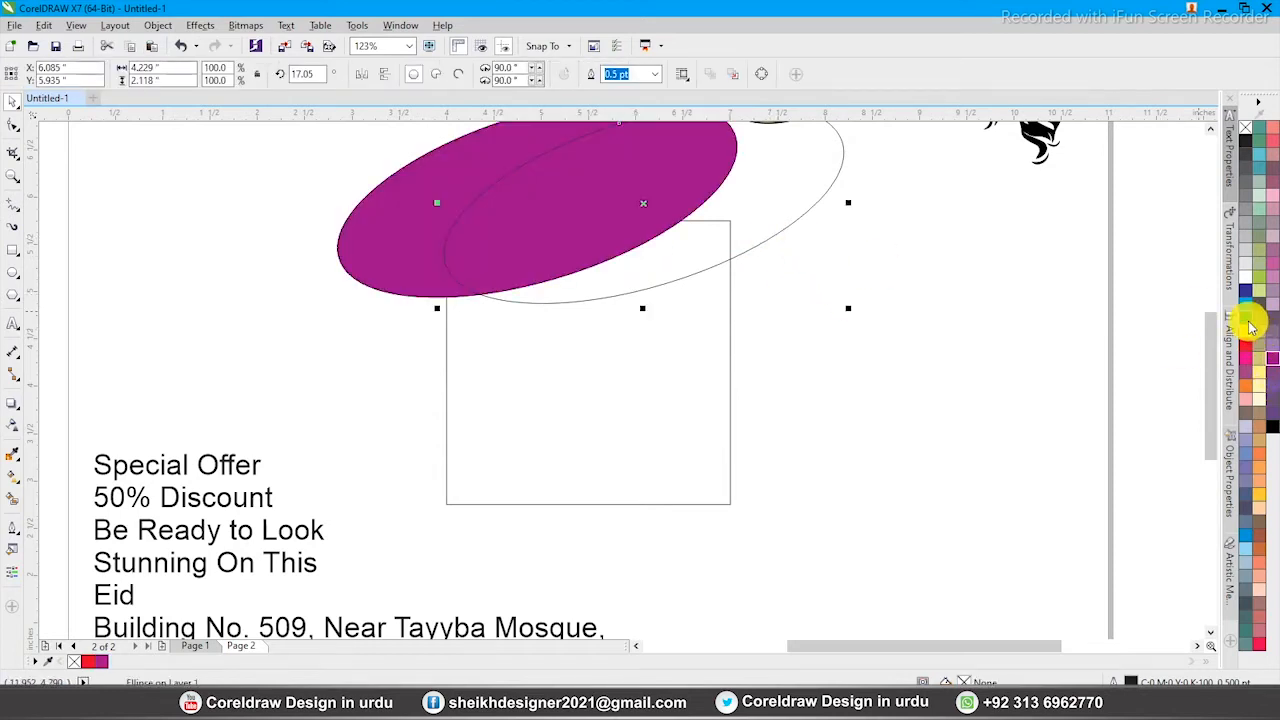
pyautogui.click(1249, 367)
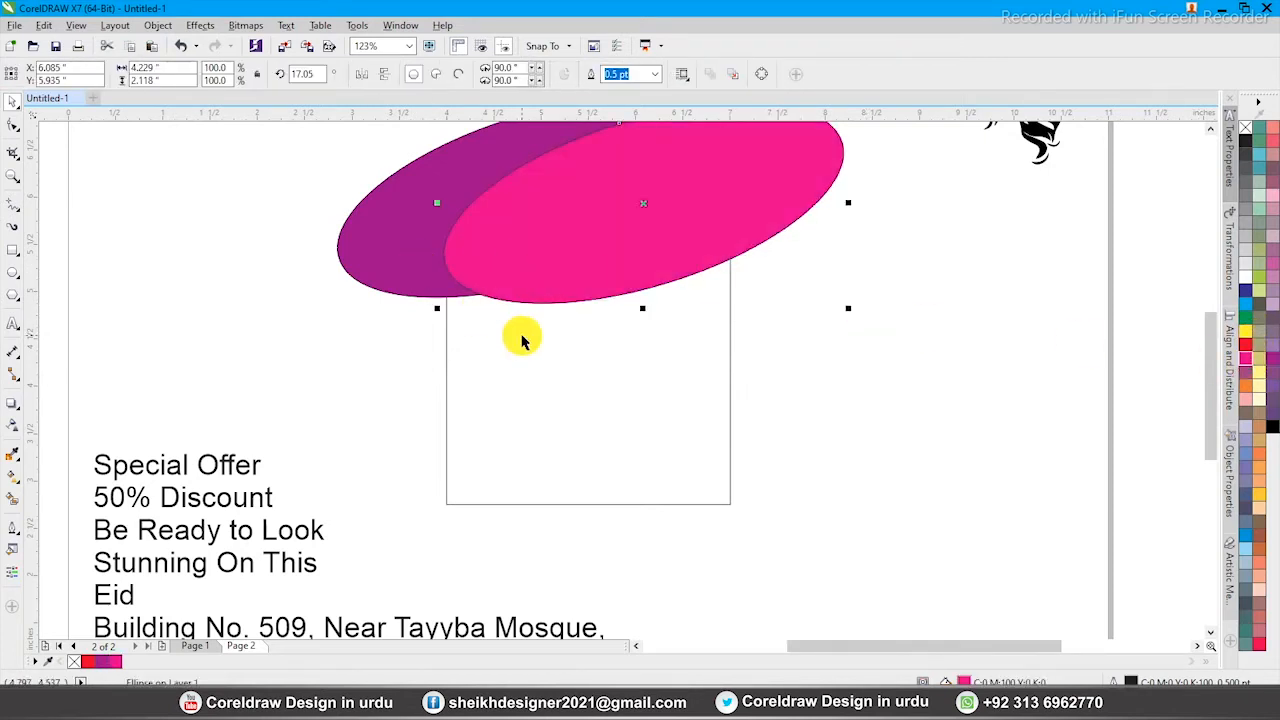
pyautogui.hotkey('ctrl', 'End')
pyautogui.click(522, 341)
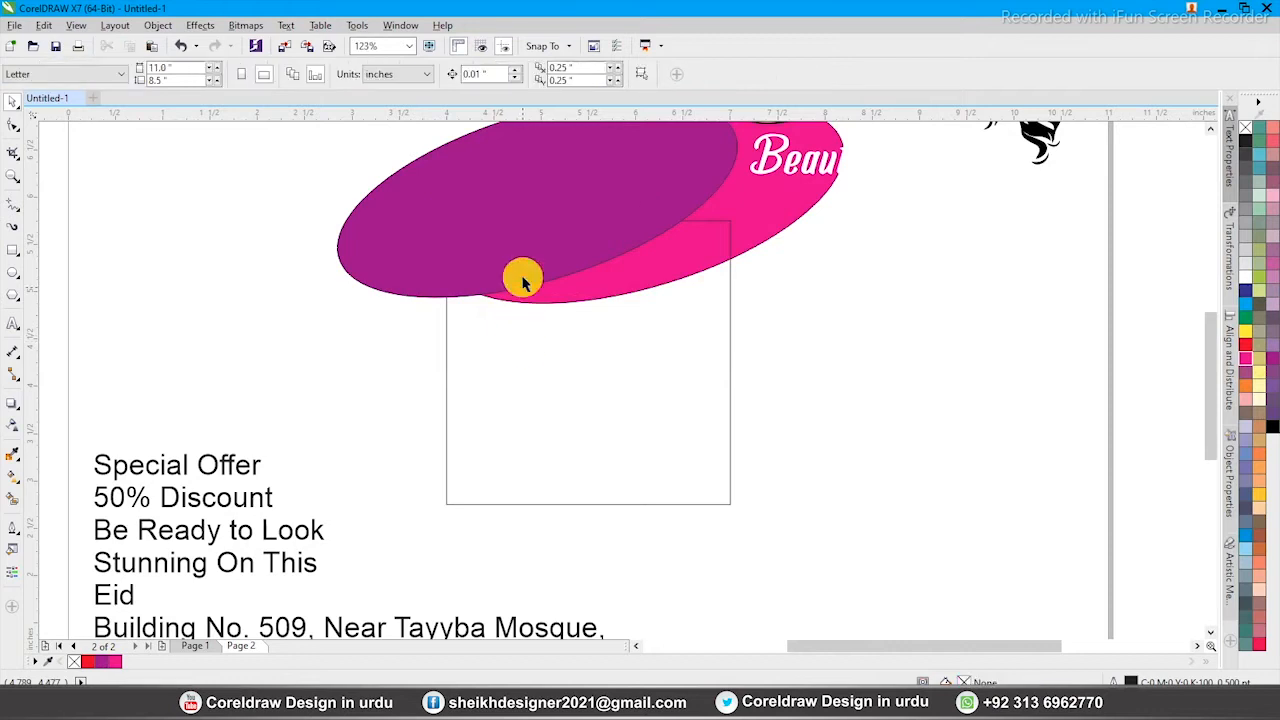
# Remove the outline from the magenta ellipse.
pyautogui.click(522, 272)
pyautogui.keyDown('shift'); pyautogui.click(577, 296); pyautogui.keyUp('shift')
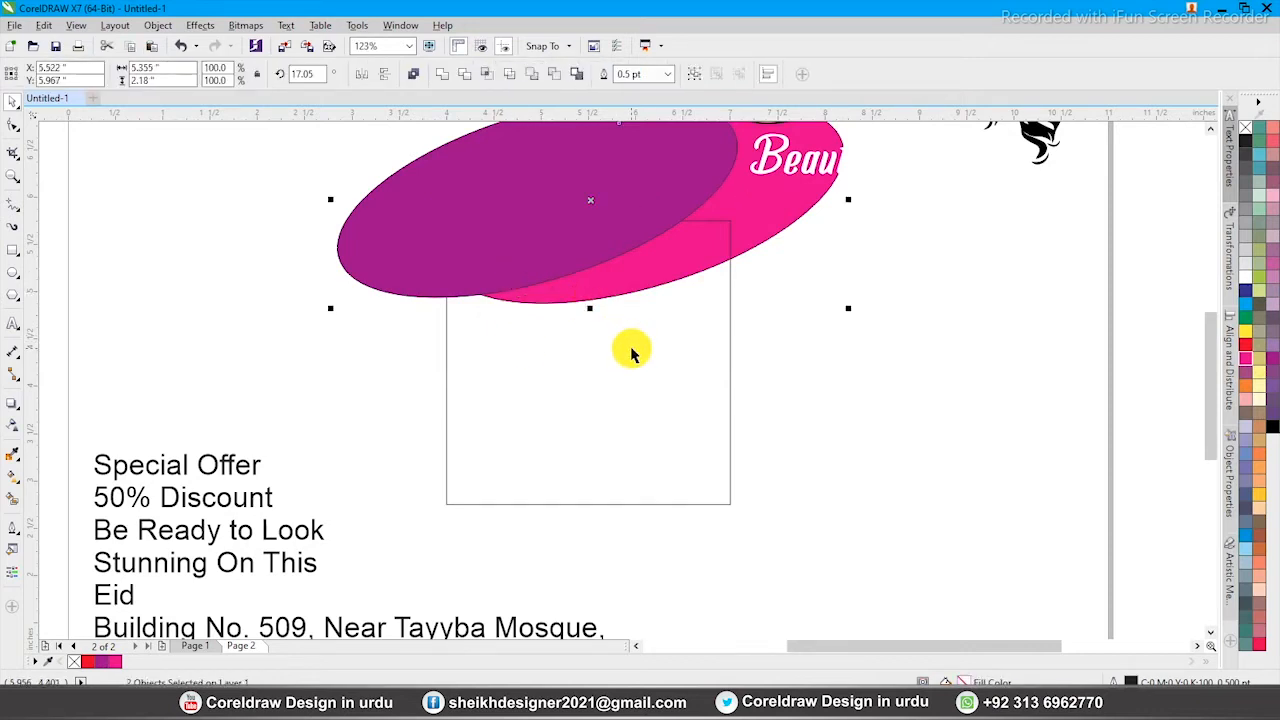
pyautogui.click(560, 265)
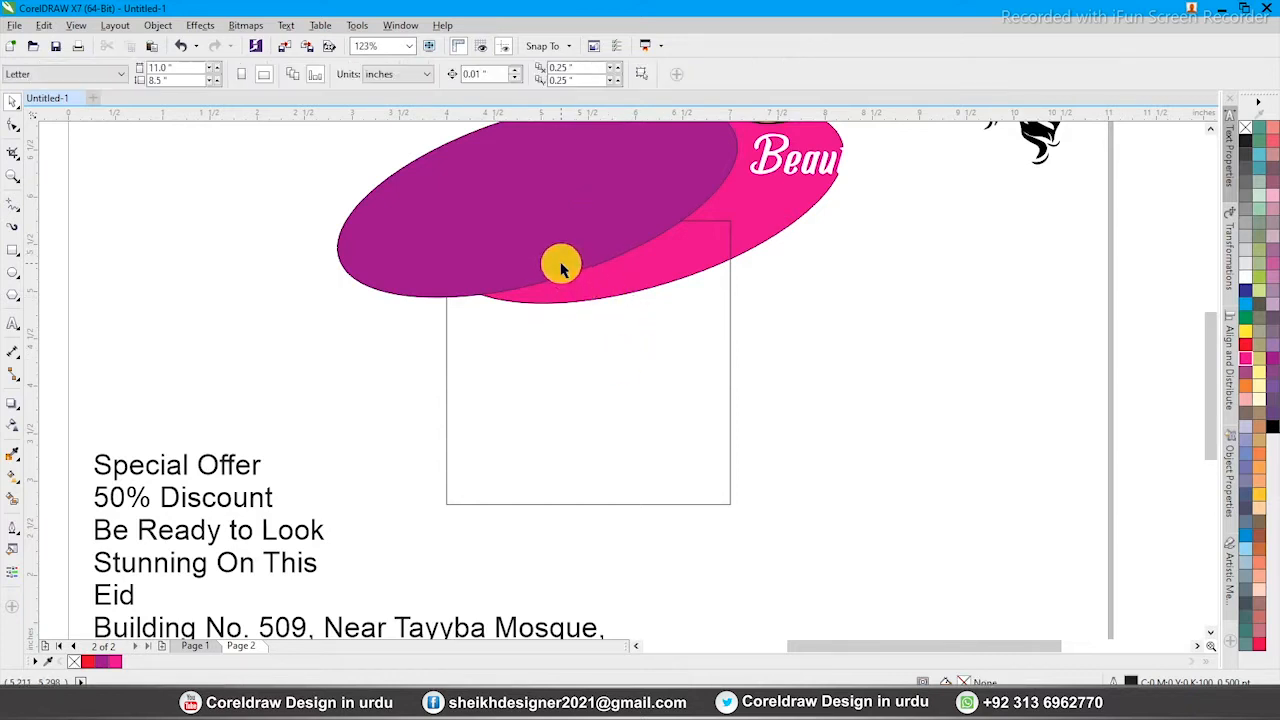
pyautogui.click(612, 297)
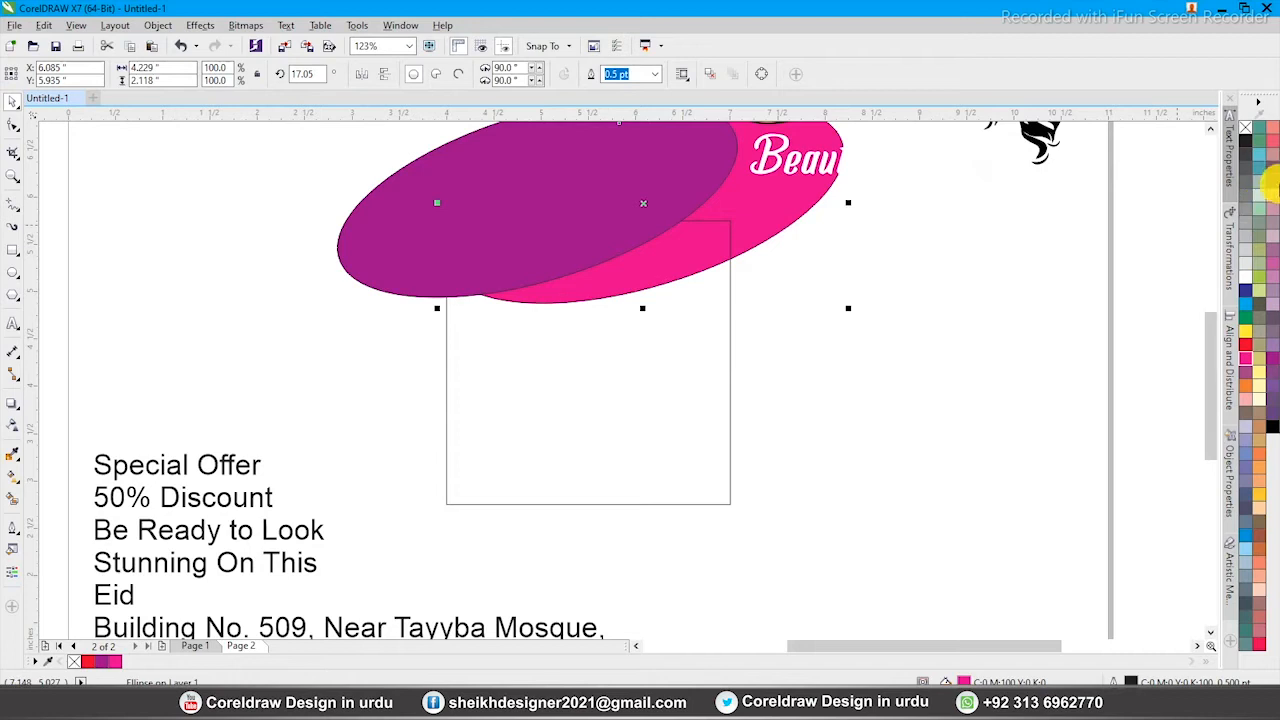
pyautogui.click(639, 268)
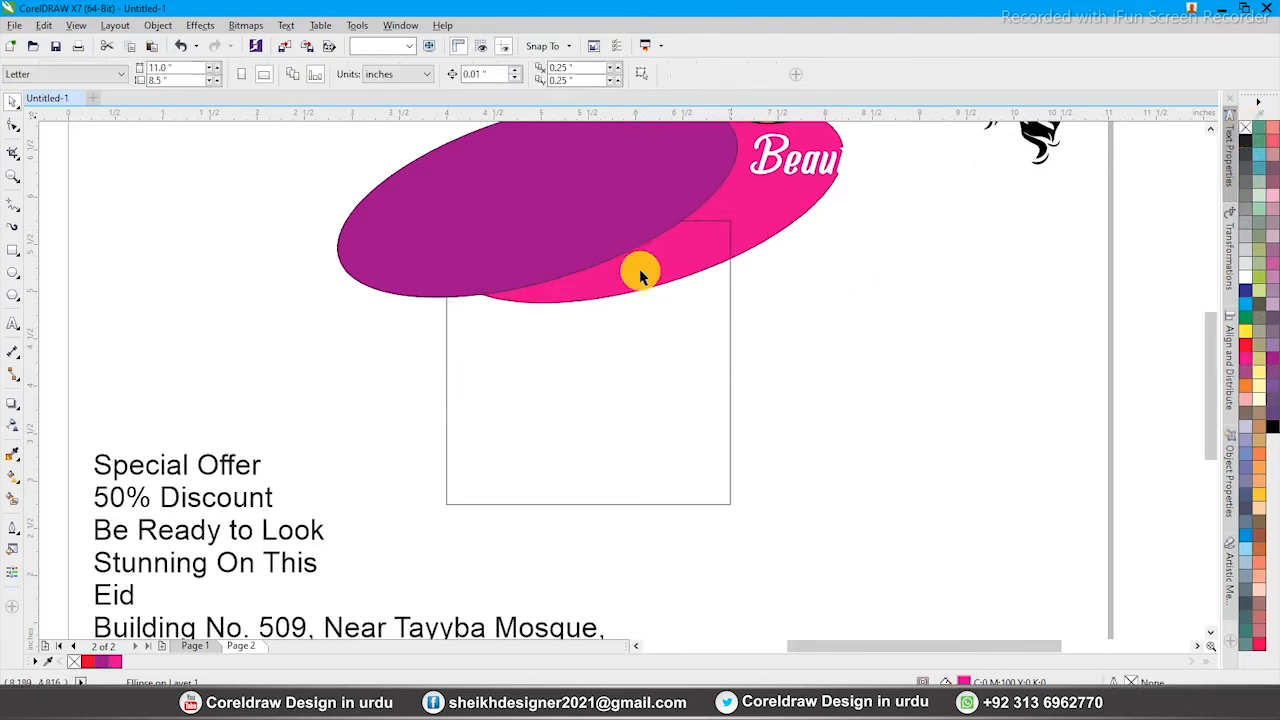
# Give the purple ellipse a 3 pt outline with round corners, placed behind the fill and scaled with the object.
pyautogui.click(581, 250)
pyautogui.press('F12')
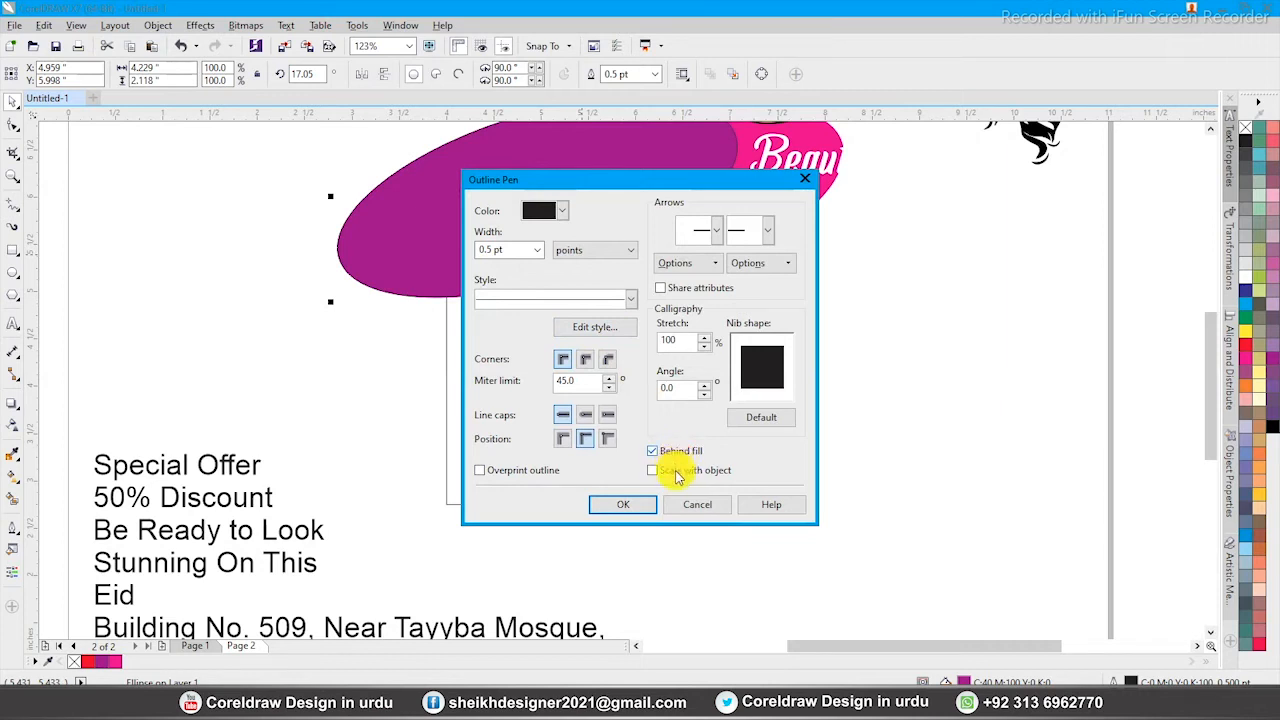
pyautogui.click(585, 362)
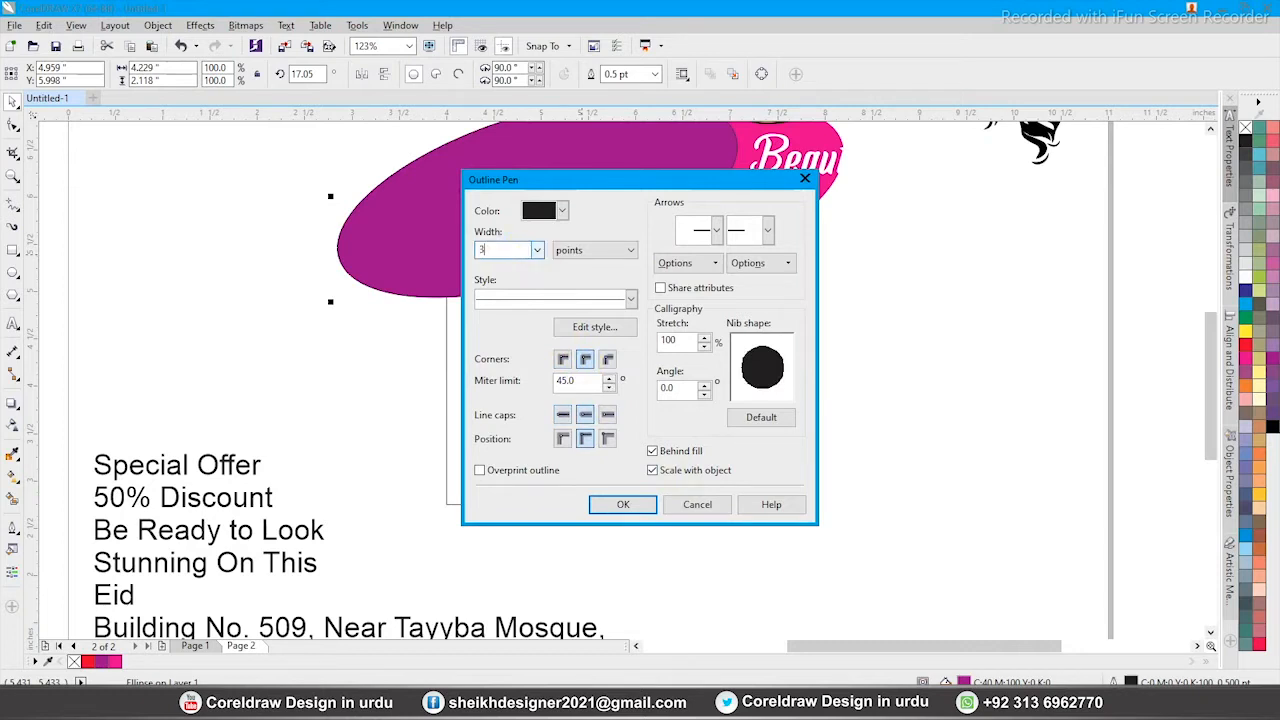
pyautogui.press('Return')
pyautogui.press('F2')
pyautogui.moveTo(352, 187); pyautogui.dragTo(843, 437)
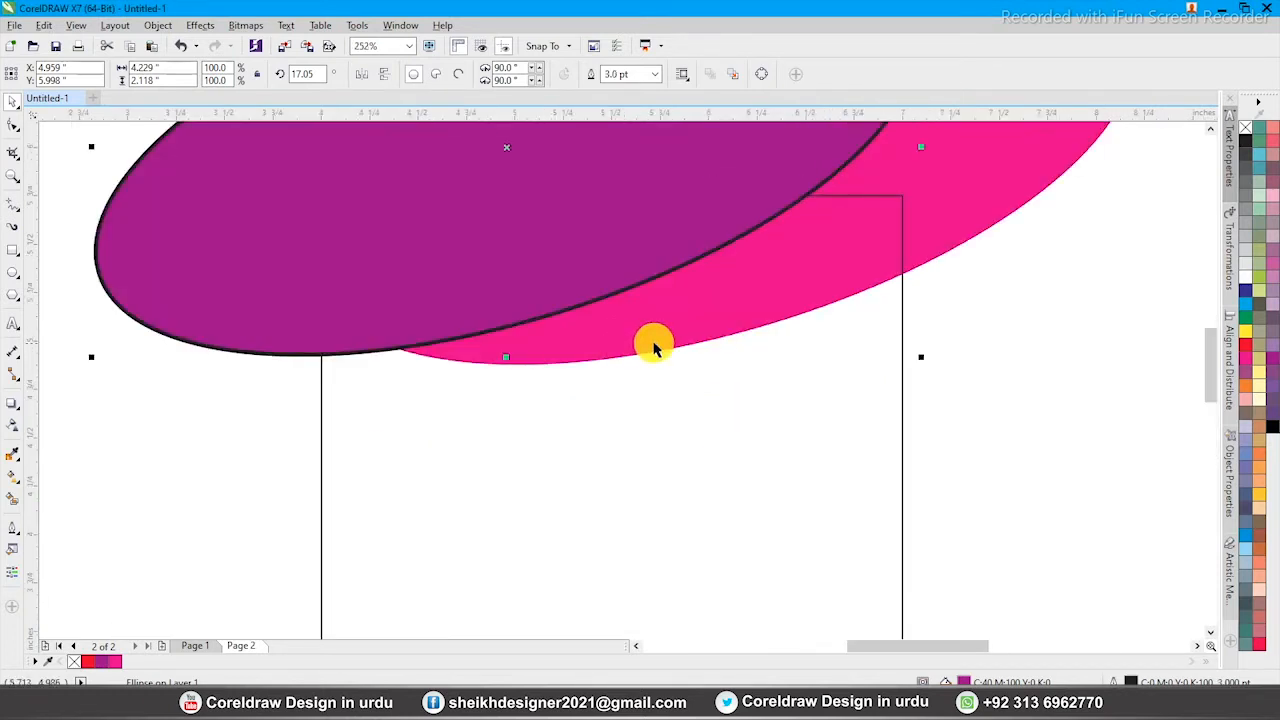
# Set the purple ellipse's outline width to 5 pt and its outline colour to white.
pyautogui.press('F12')
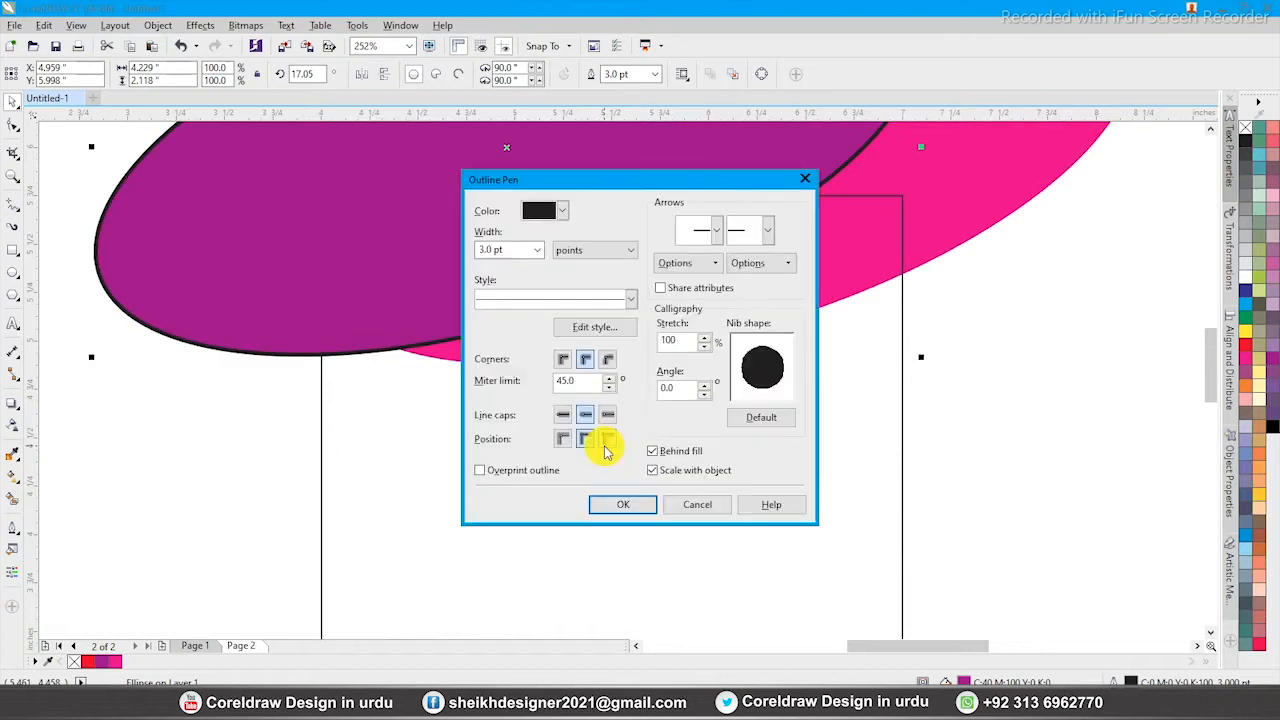
pyautogui.write('5')
pyautogui.press('Return')
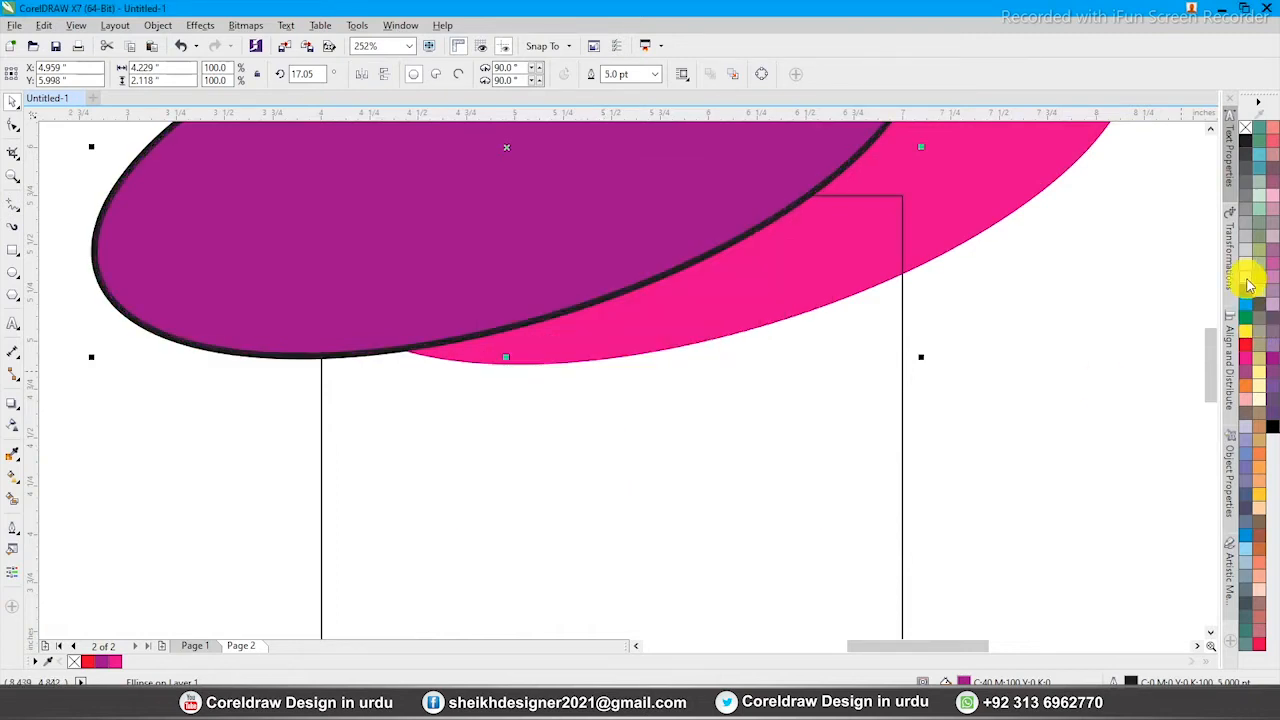
pyautogui.rightClick(1246, 276)
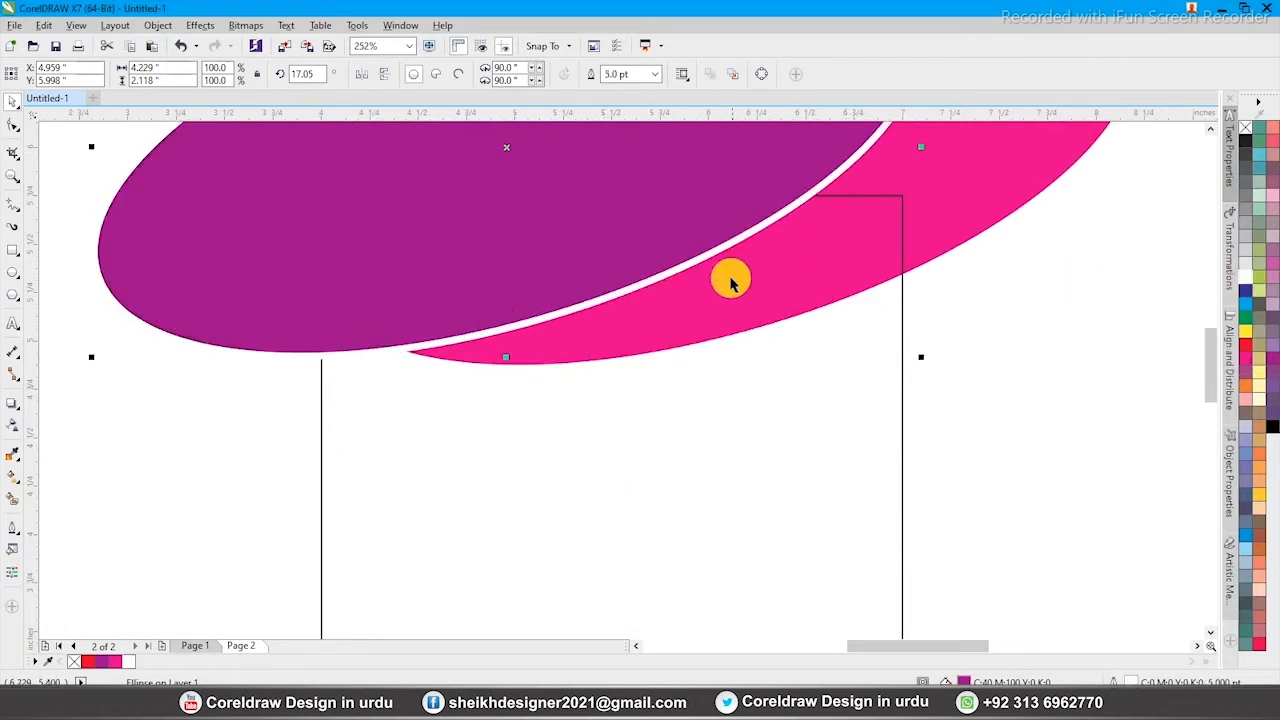
# PowerClip the purple and magenta ellipses together inside the 3' x 3' square frame.
pyautogui.click(648, 263)
pyautogui.scroll(-2, 648, 263)
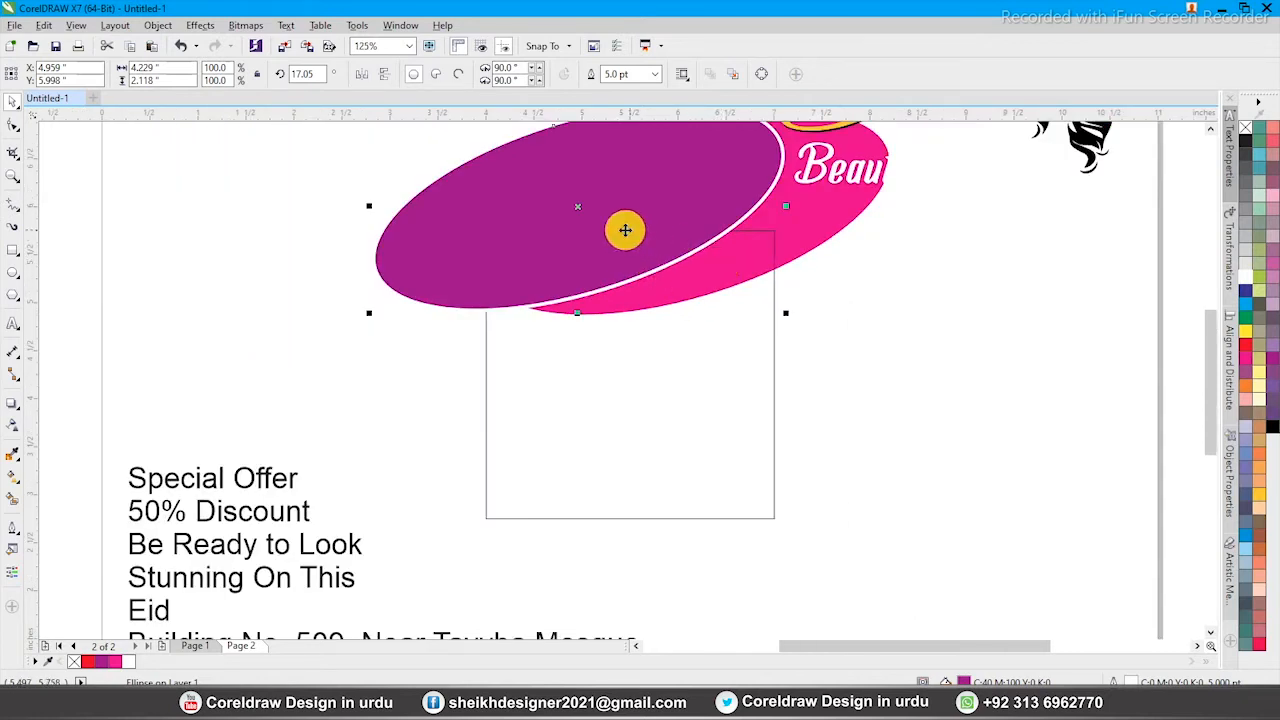
pyautogui.keyDown('shift'); pyautogui.click(708, 283); pyautogui.keyUp('shift')
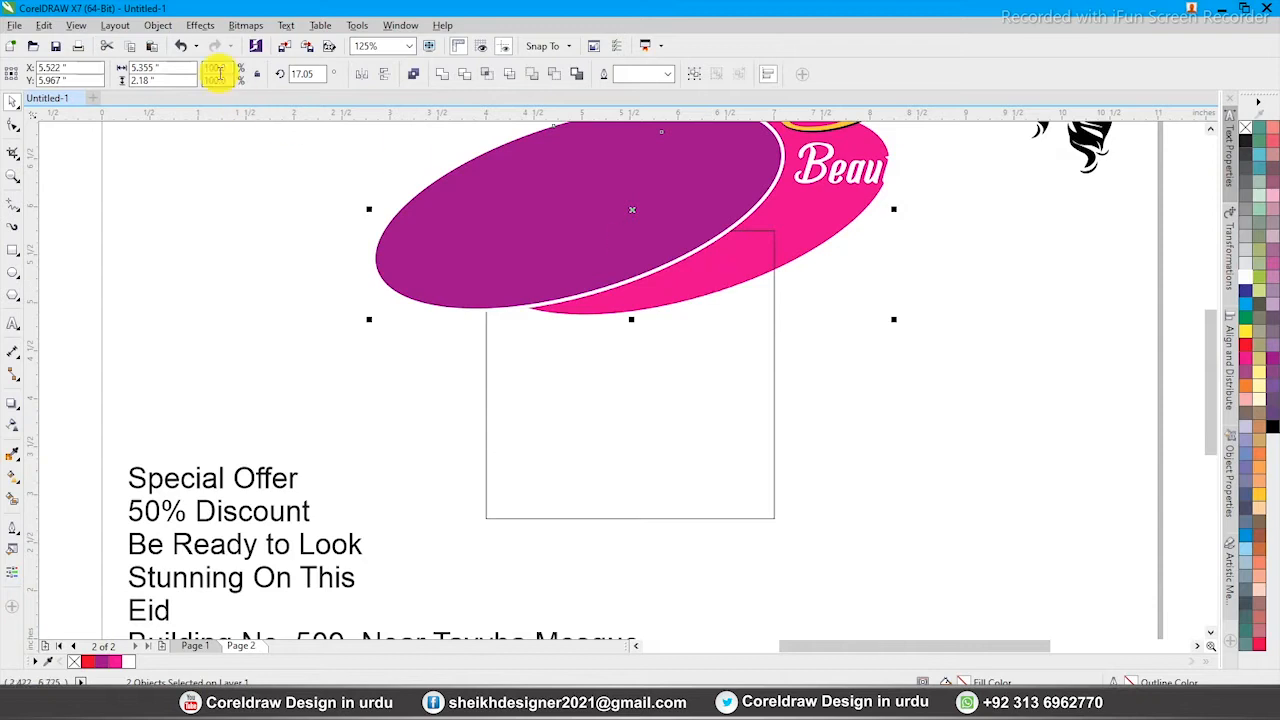
pyautogui.click(201, 25)
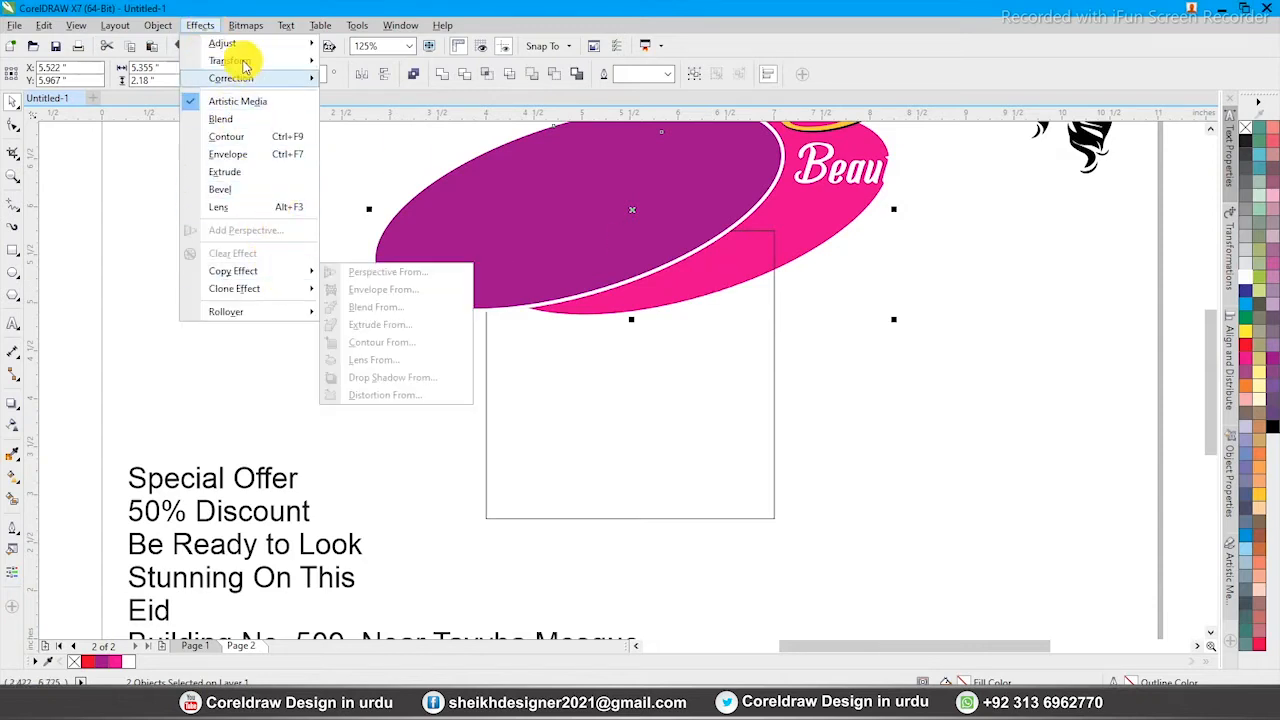
pyautogui.moveTo(158, 25)
pyautogui.moveTo(349, 165)
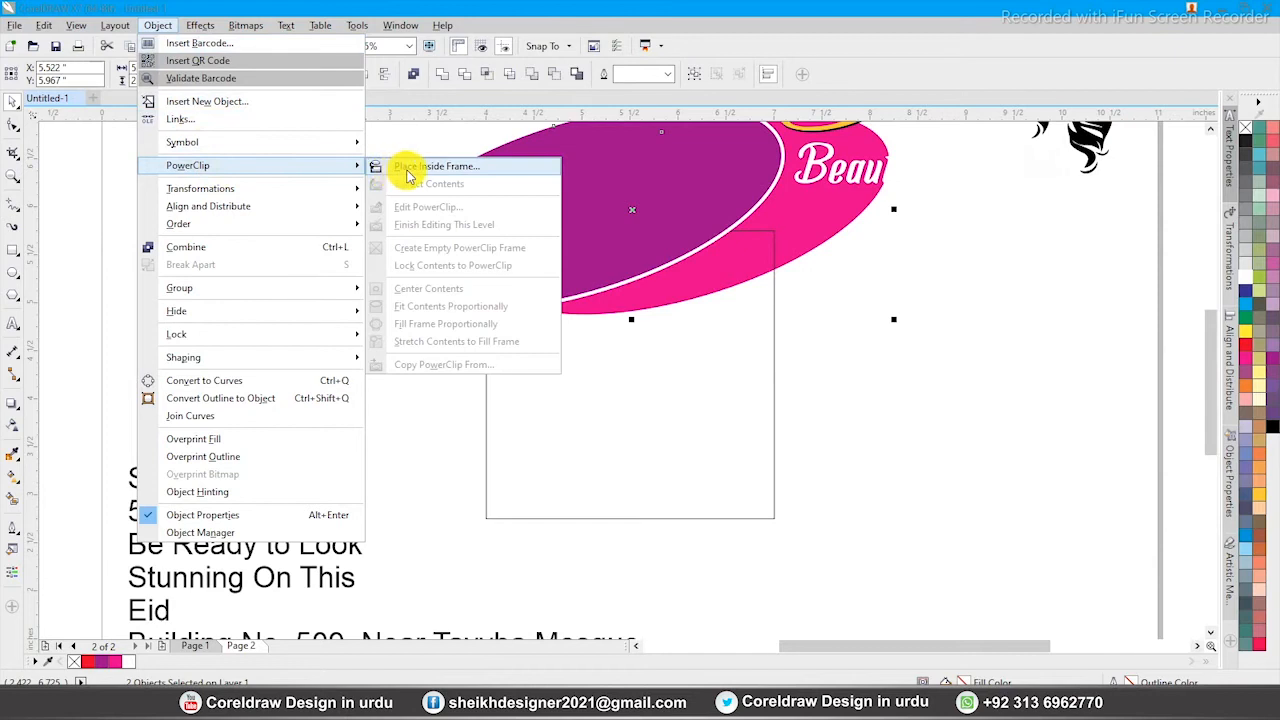
pyautogui.click(407, 170)
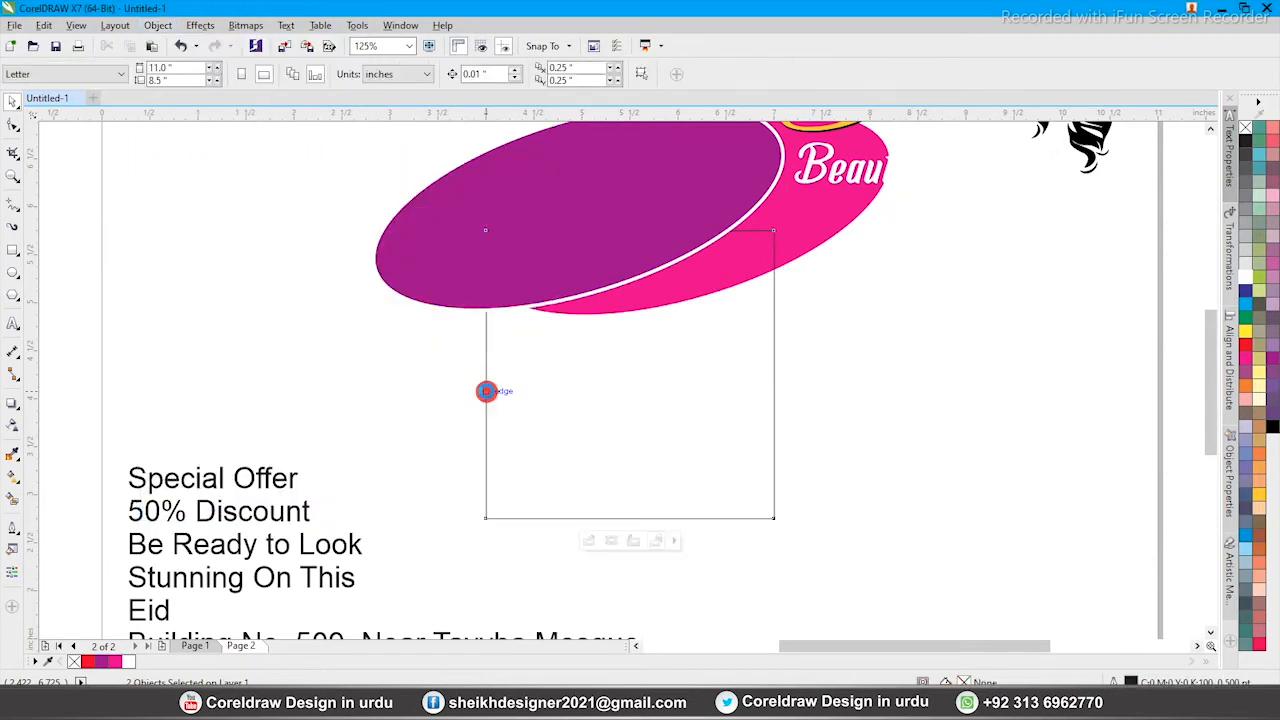
pyautogui.click(487, 396)
pyautogui.click(591, 269)
pyautogui.hotkey('shift', 'F2')
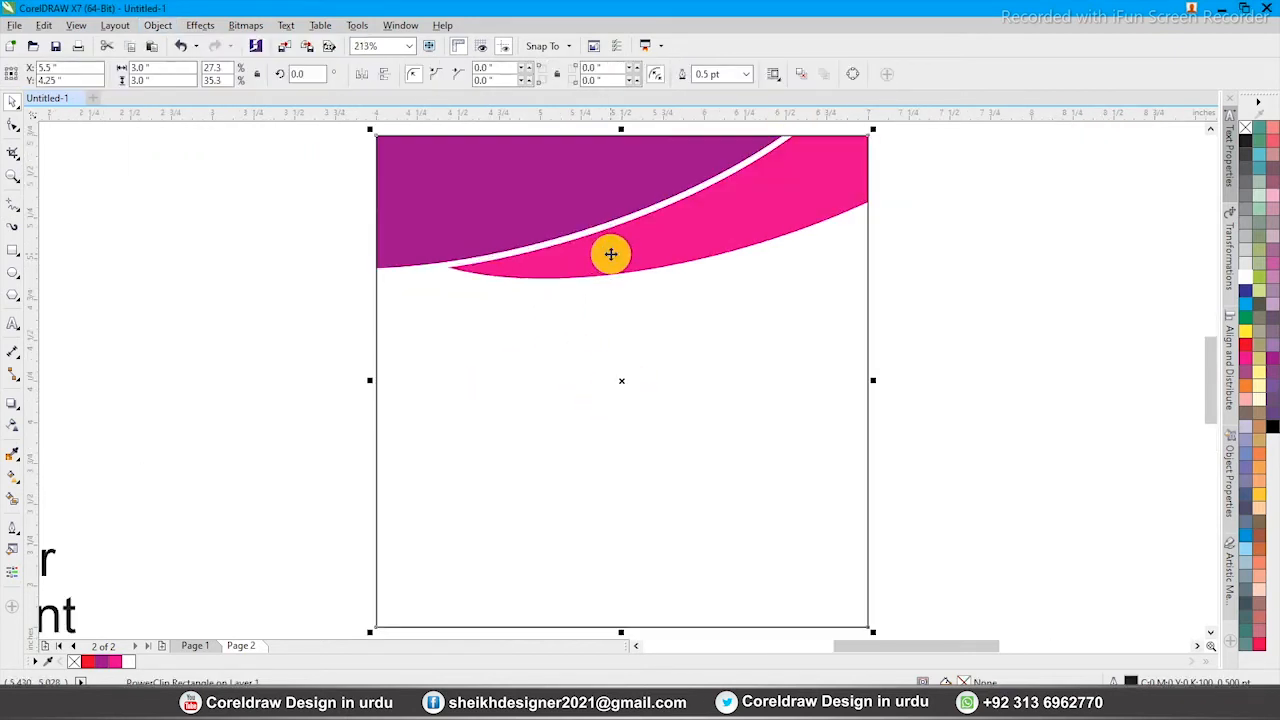
# Move the Blush logo onto the magenta area in the banner's upper-right corner and scale it to about 0.56 by 0.3 inches.
pyautogui.scroll(-2, 610, 254)
pyautogui.click(655, 247)
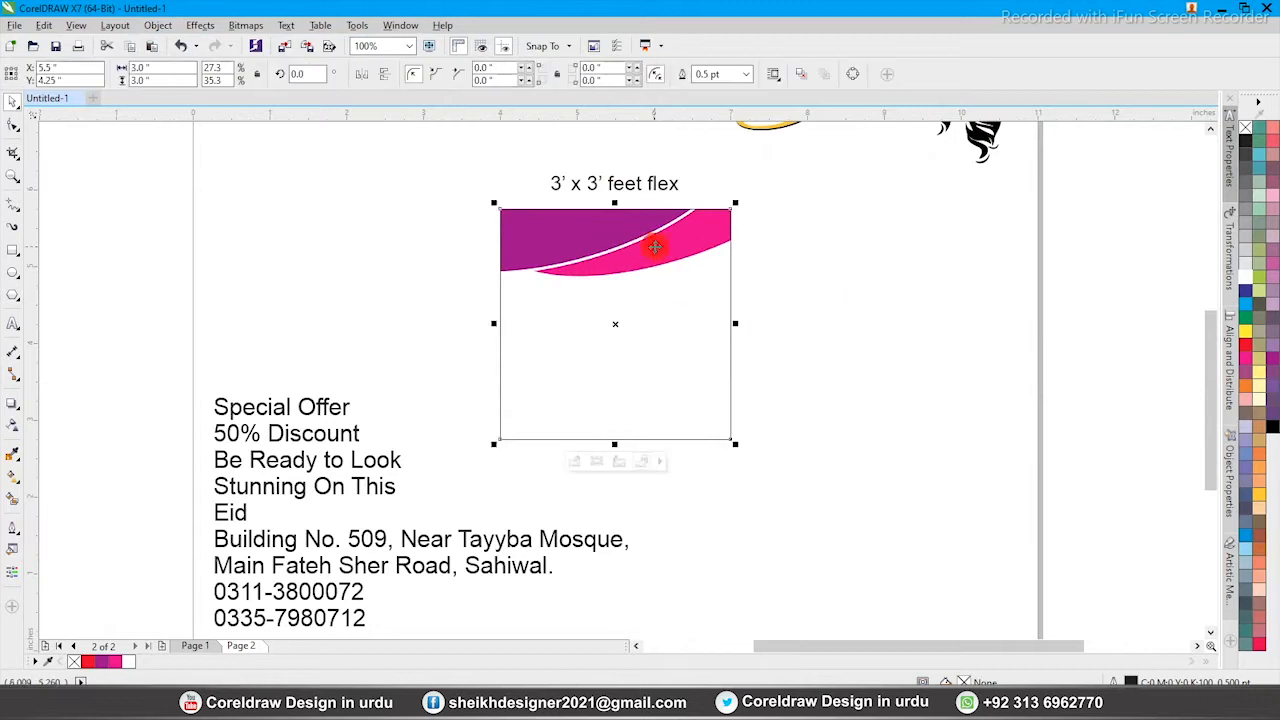
pyautogui.click(971, 140)
pyautogui.moveTo(982, 152); pyautogui.dragTo(738, 298)
pyautogui.scroll(2, 843, 420)
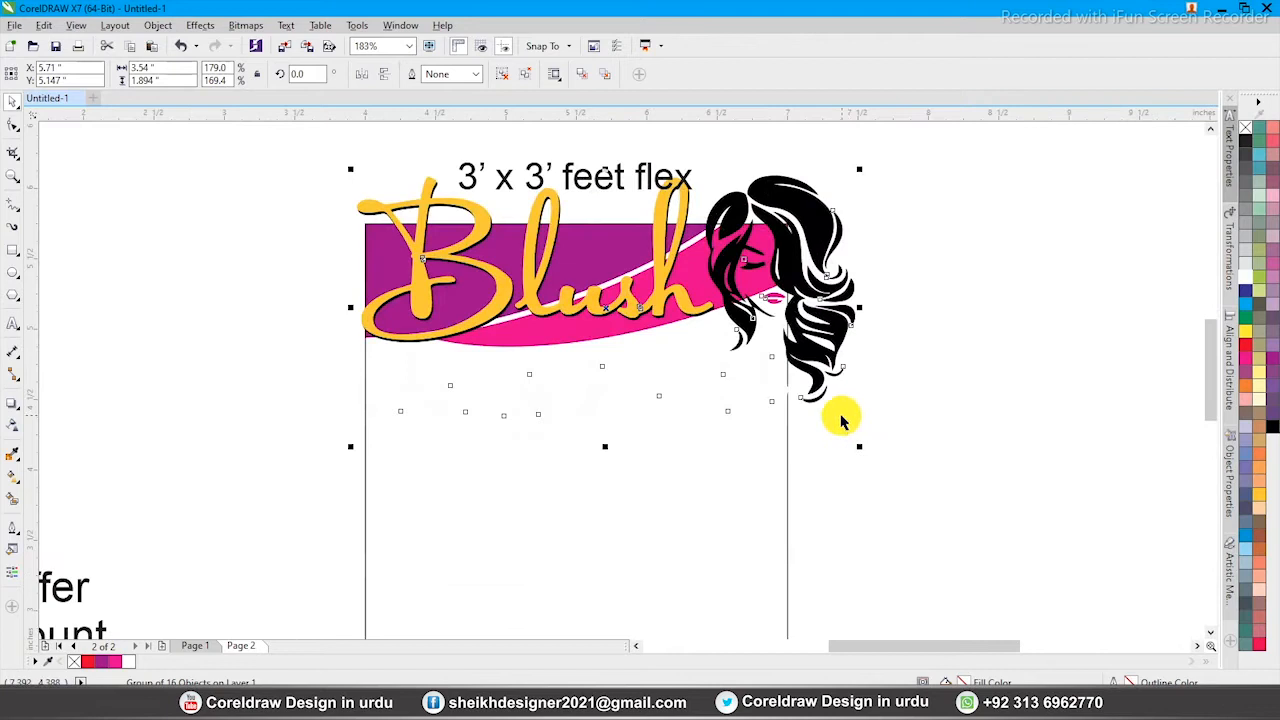
pyautogui.moveTo(859, 447); pyautogui.dragTo(666, 394)
pyautogui.moveTo(636, 309); pyautogui.dragTo(764, 259)
pyautogui.scroll(3, 874, 371)
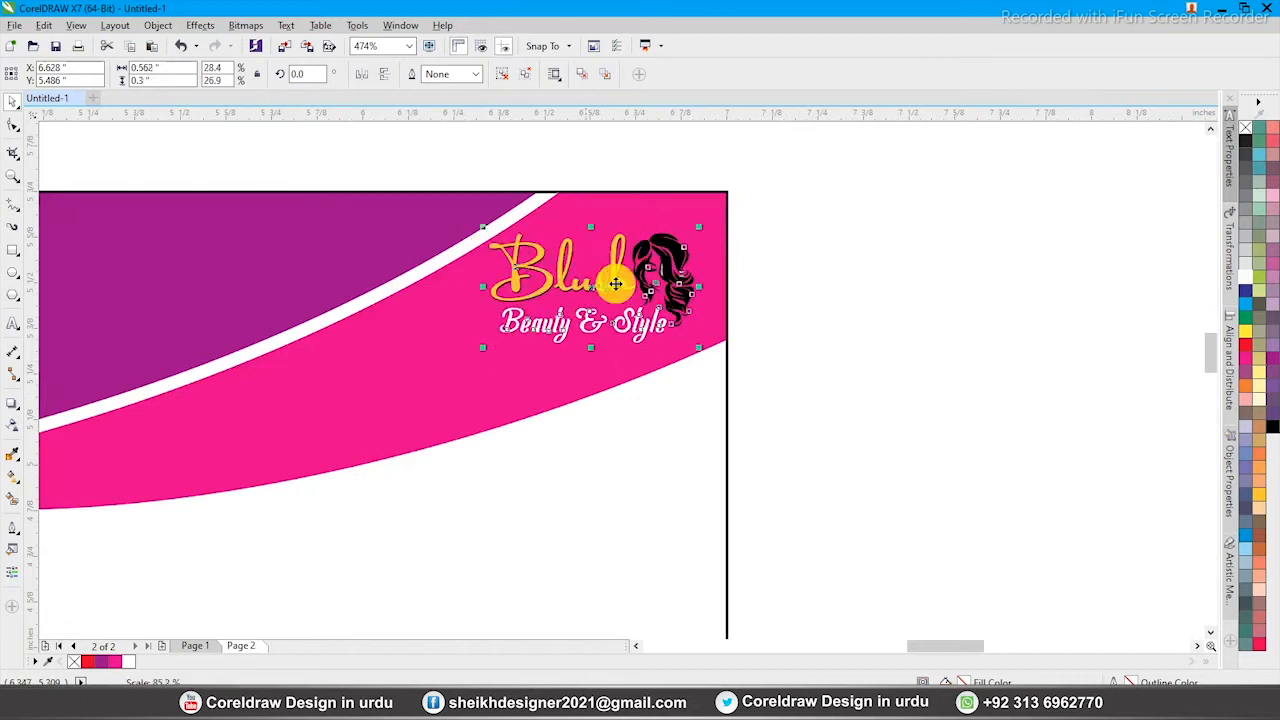
pyautogui.moveTo(661, 263); pyautogui.dragTo(674, 260)
pyautogui.keyDown('shift'); pyautogui.click(685, 212); pyautogui.keyUp('shift')
pyautogui.hotkey('shift', 'F2')
# Edit the PowerClip contents, pulling the purple shape's right side inward to widen the magenta area in the banner's upper-right corner.
pyautogui.click(611, 171)
pyautogui.keyDown('ctrl'); pyautogui.click(611, 195); pyautogui.keyUp('ctrl')
pyautogui.scroll(-2, 600, 259)
pyautogui.press('F2')
pyautogui.moveTo(343, 146); pyautogui.dragTo(880, 387)
pyautogui.click(579, 311)
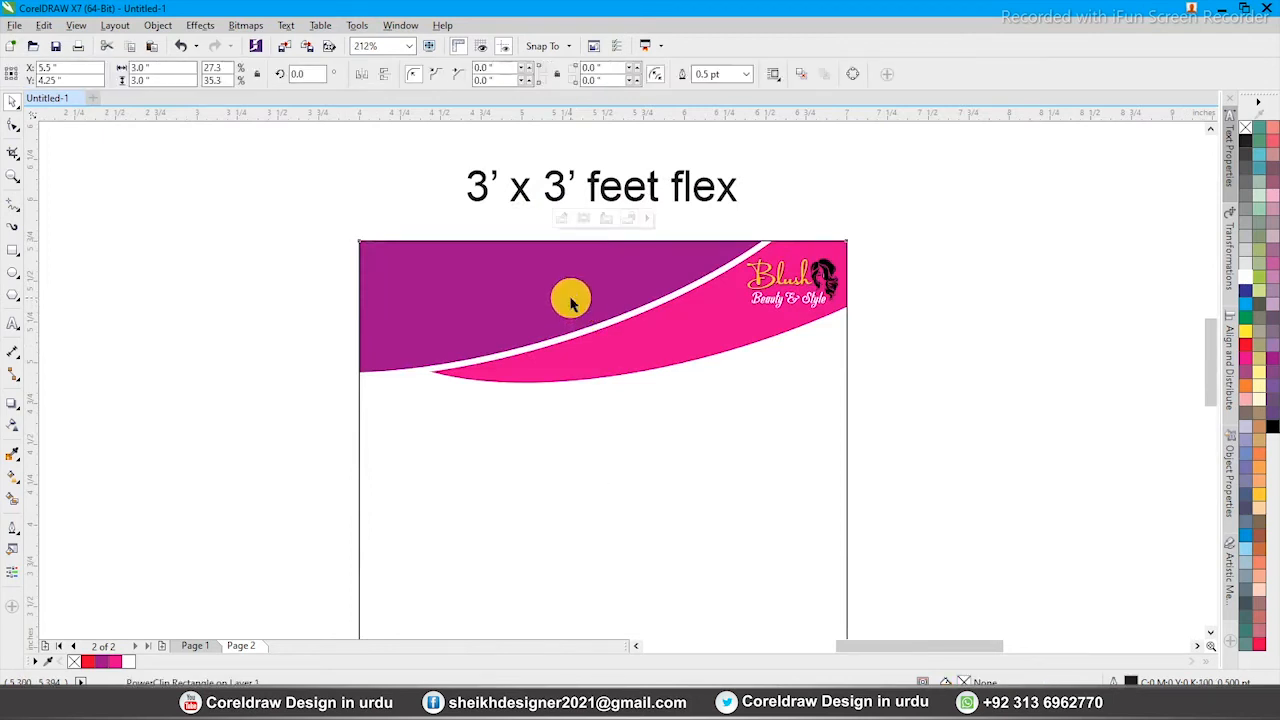
pyautogui.keyDown('ctrl'); pyautogui.click(571, 300); pyautogui.keyUp('ctrl')
pyautogui.scroll(-2, 575, 292)
pyautogui.moveTo(297, 132); pyautogui.dragTo(854, 441)
pyautogui.moveTo(569, 460); pyautogui.dragTo(569, 466)
pyautogui.moveTo(851, 317); pyautogui.dragTo(793, 333)
pyautogui.click(806, 366)
# Enlarge the Blush logo to about 0.74 by 0.4 inches and position it within the widened magenta area.
pyautogui.scroll(2, 986, 500)
pyautogui.moveTo(509, 260); pyautogui.dragTo(470, 248)
pyautogui.scroll(2, 630, 277)
pyautogui.moveTo(651, 277); pyautogui.dragTo(612, 280)
pyautogui.moveTo(684, 234); pyautogui.dragTo(705, 221)
pyautogui.moveTo(656, 284); pyautogui.dragTo(661, 291)
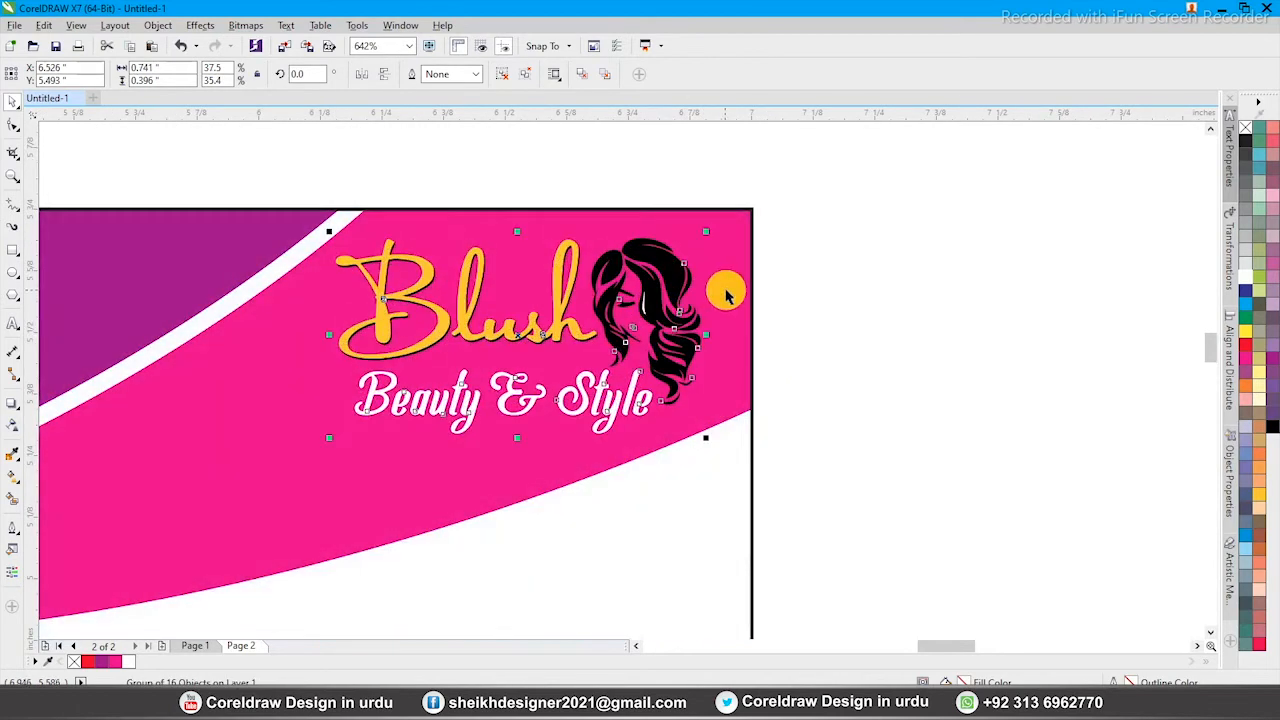
# Edit the square frame's PowerClip contents, group the purple and magenta ellipses, and place a duplicate straight below over the banner's lower edge.
pyautogui.click(727, 291)
pyautogui.hotkey('shift', 'F2')
pyautogui.click(935, 302)
pyautogui.scroll(-3, 628, 373)
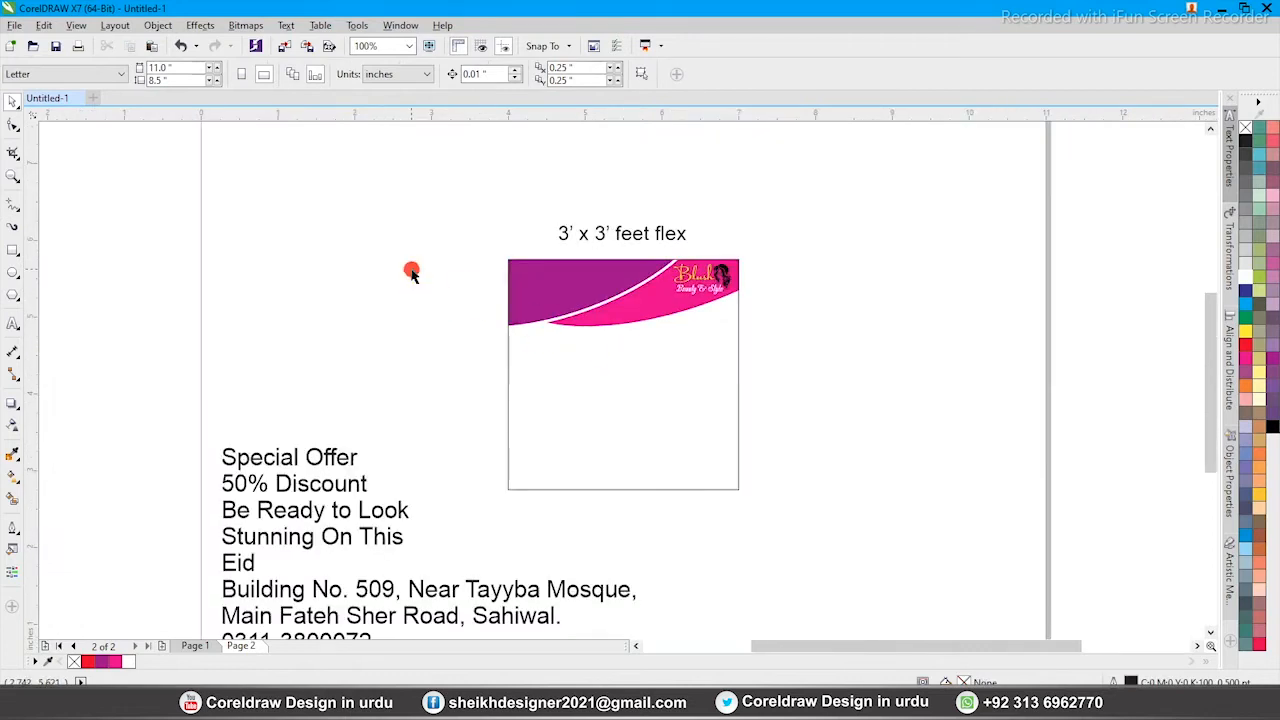
pyautogui.click(583, 271)
pyautogui.scroll(2, 583, 271)
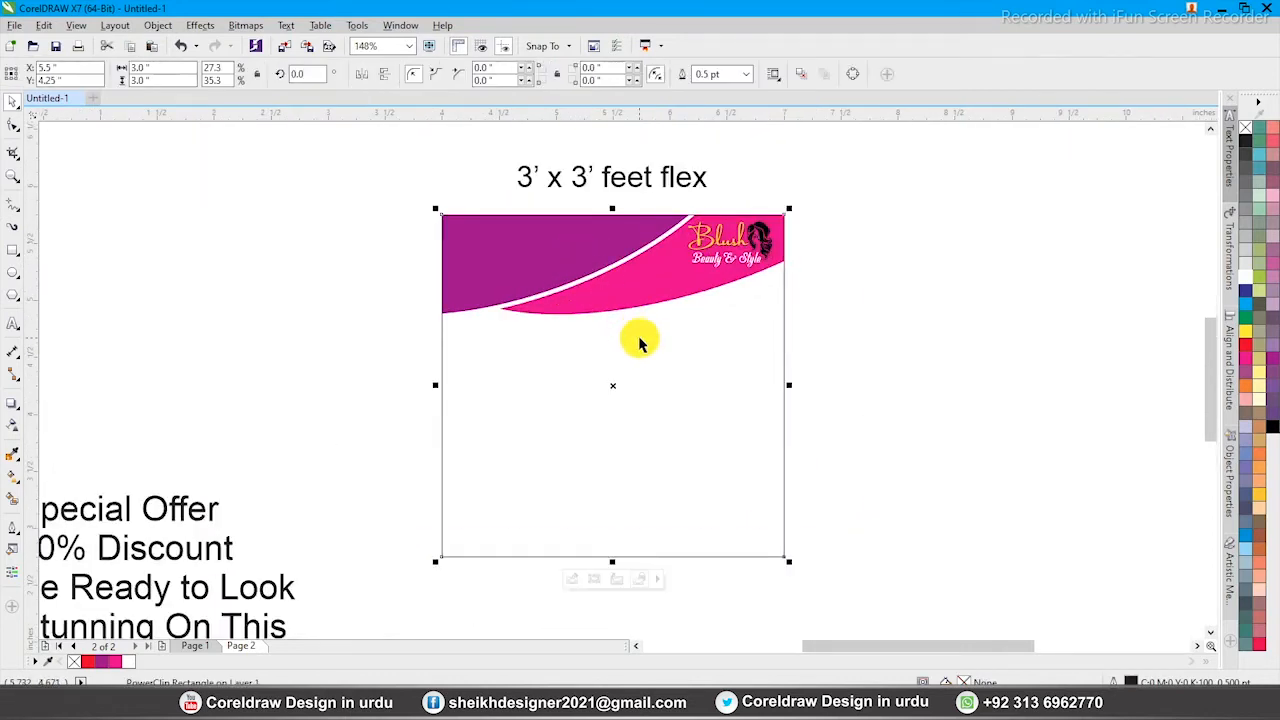
pyautogui.click(914, 343)
pyautogui.click(654, 283)
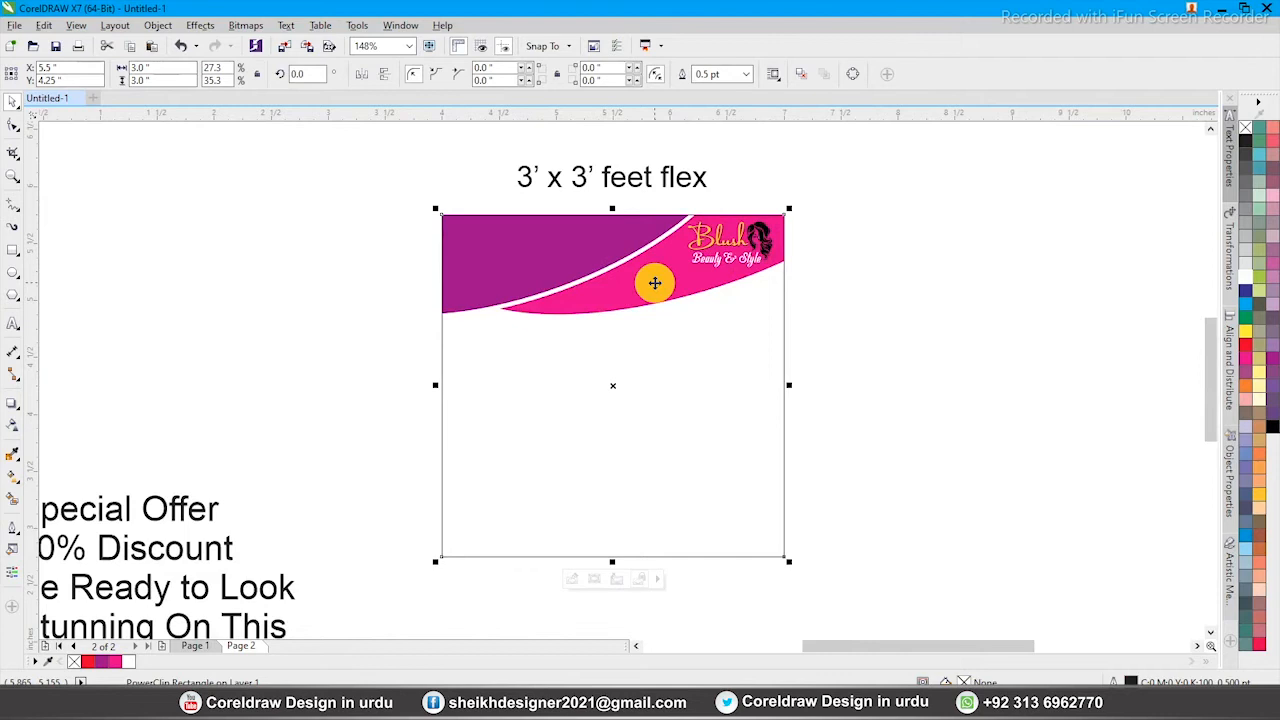
pyautogui.doubleClick(653, 284)
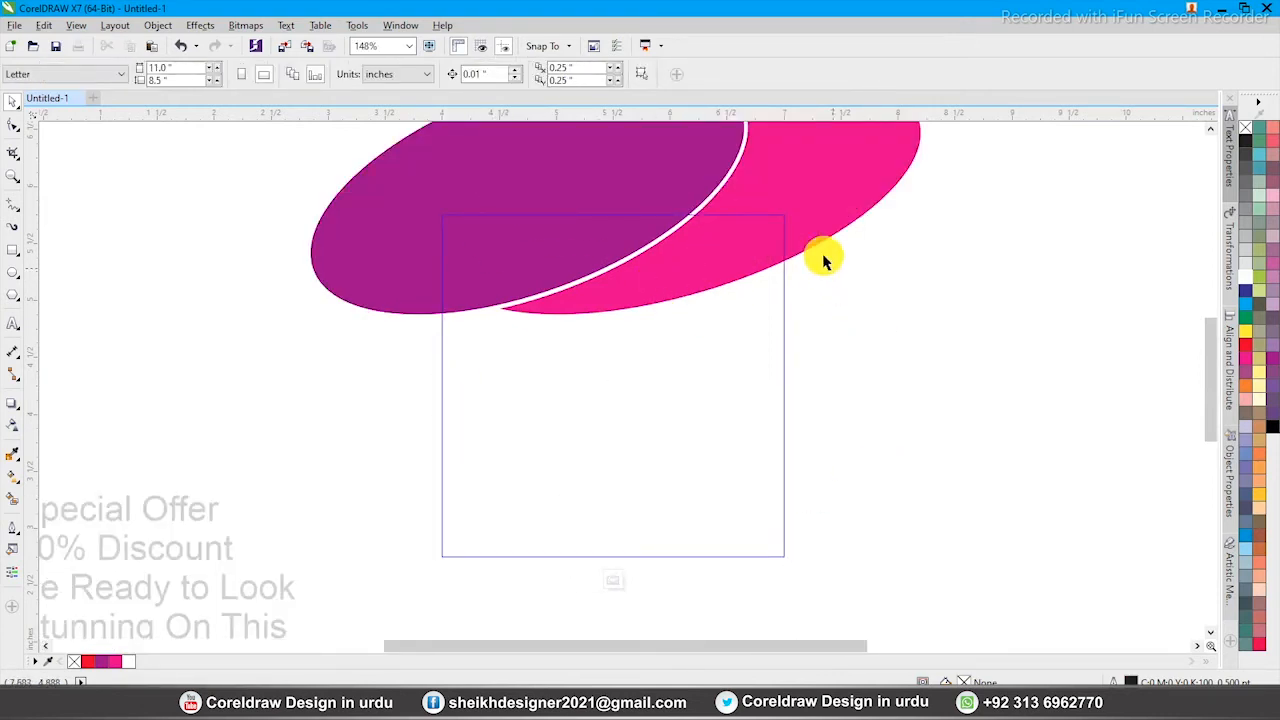
pyautogui.click(676, 283)
pyautogui.click(597, 247)
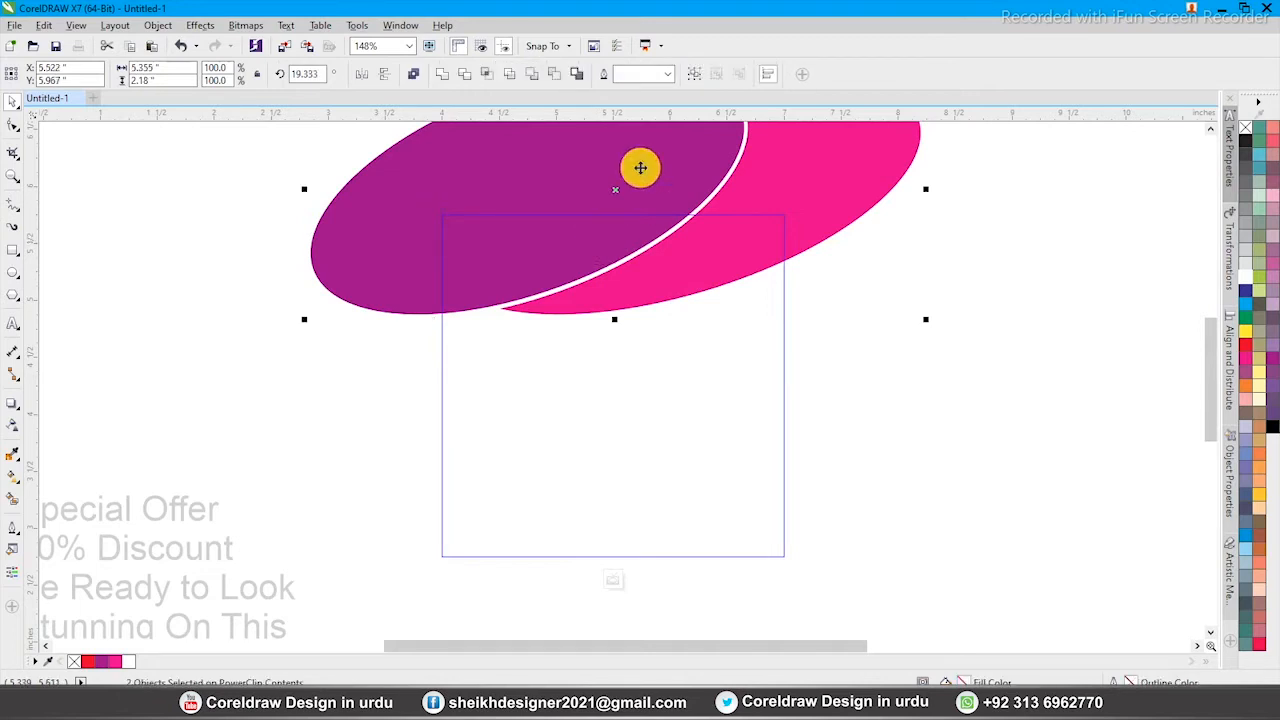
pyautogui.moveTo(791, 218); pyautogui.dragTo(825, 571)
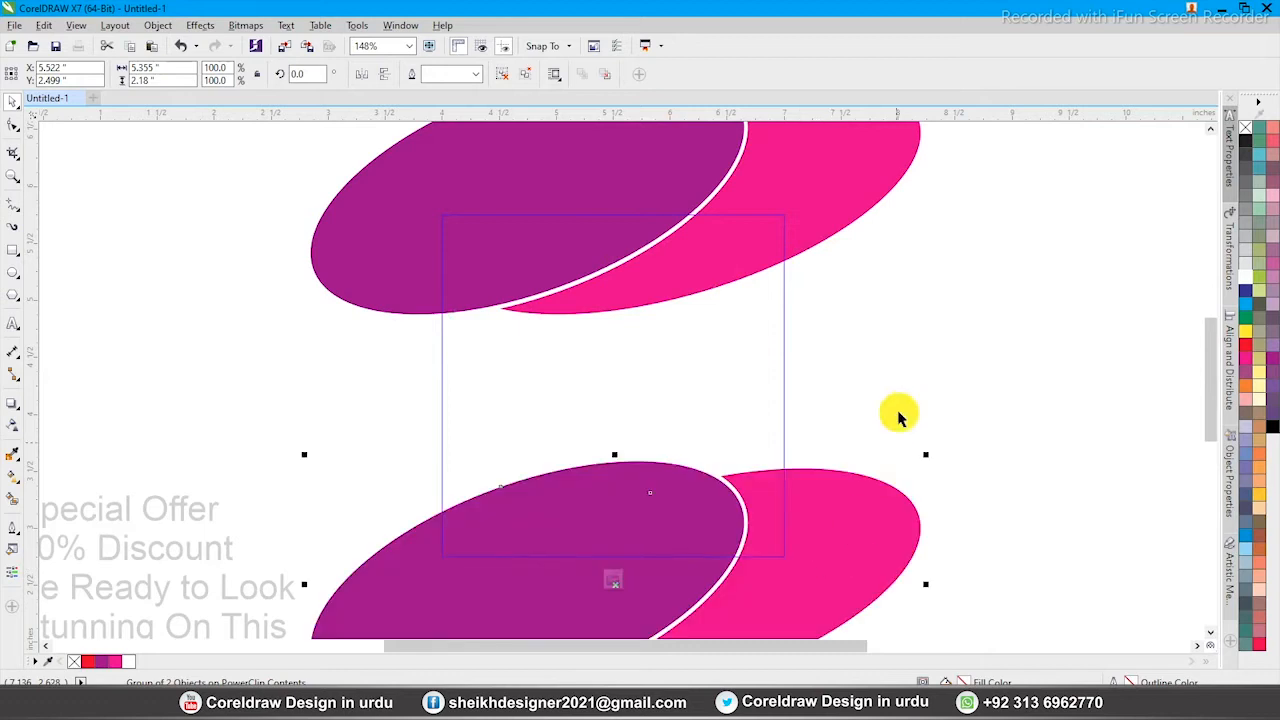
# Try mirroring the duplicated ellipse group horizontally and vertically.
pyautogui.click(362, 76)
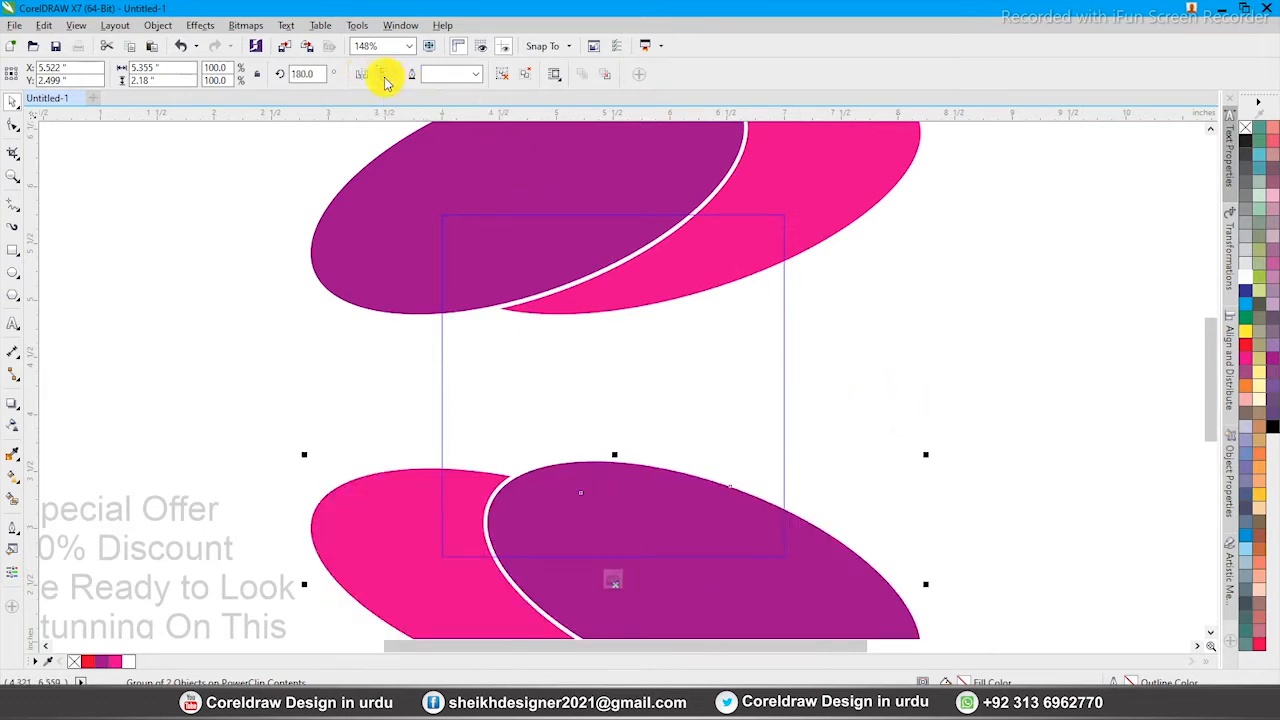
pyautogui.click(385, 76)
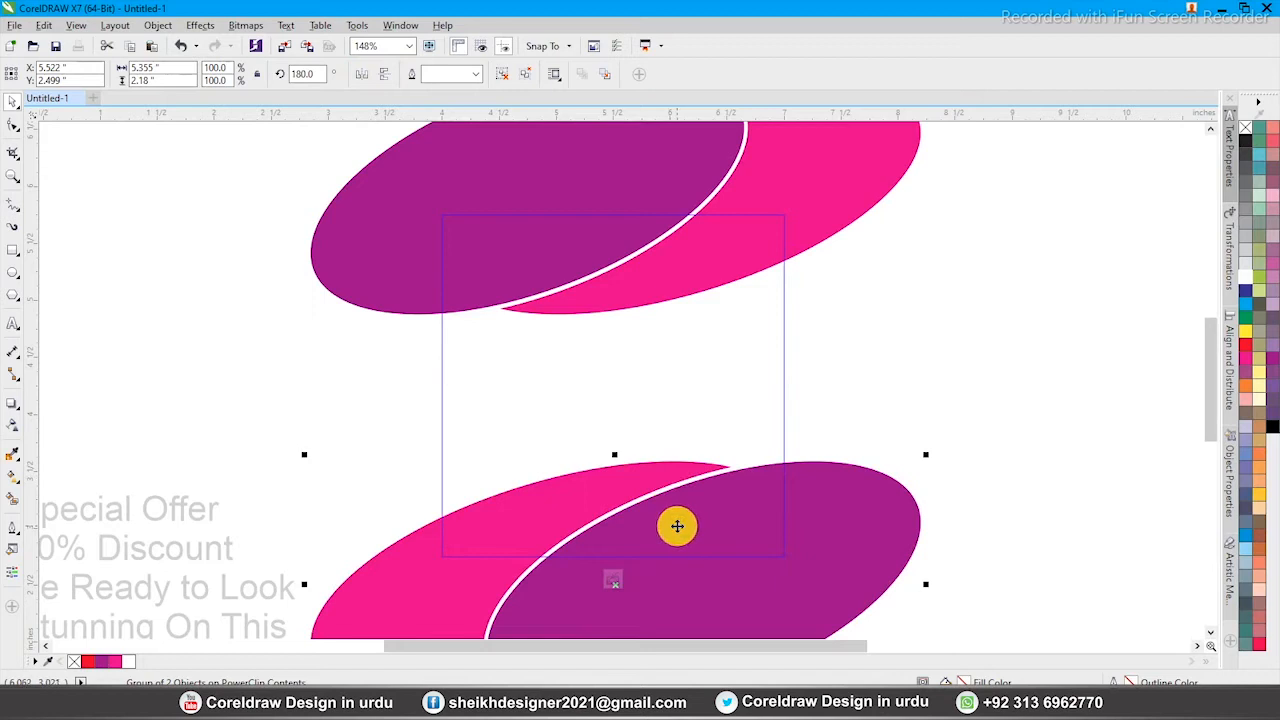
pyautogui.click(366, 77)
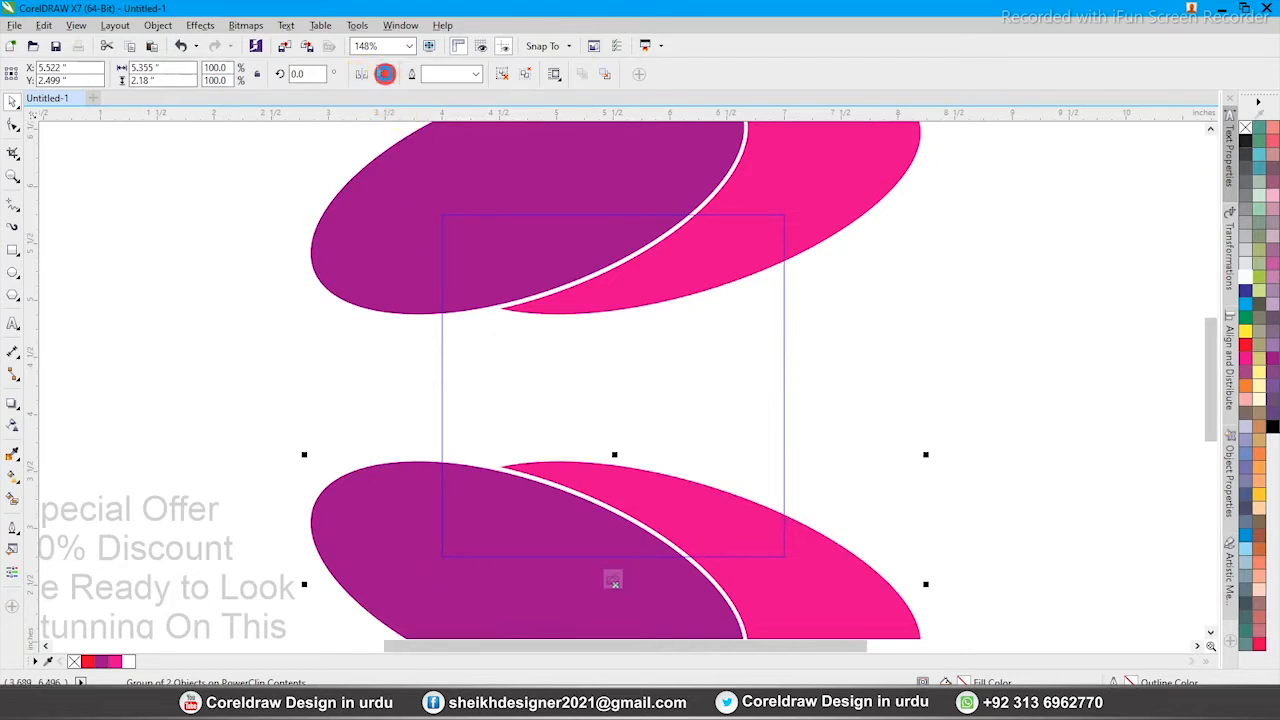
pyautogui.click(385, 74)
# Reposition the duplicated purple and magenta ellipses separately to form the banner's curved footer and finish editing the PowerClip contents.
pyautogui.moveTo(617, 527)
pyautogui.mouseDown()
pyautogui.moveTo(651, 523)
pyautogui.moveTo(609, 531)
pyautogui.mouseUp()
pyautogui.keyDown('ctrl'); pyautogui.click(686, 523); pyautogui.keyUp('ctrl')
pyautogui.keyDown('ctrl'); pyautogui.click(726, 506); pyautogui.keyUp('ctrl')
pyautogui.moveTo(726, 506); pyautogui.dragTo(797, 451)
pyautogui.keyDown('ctrl'); pyautogui.click(901, 358); pyautogui.keyUp('ctrl')
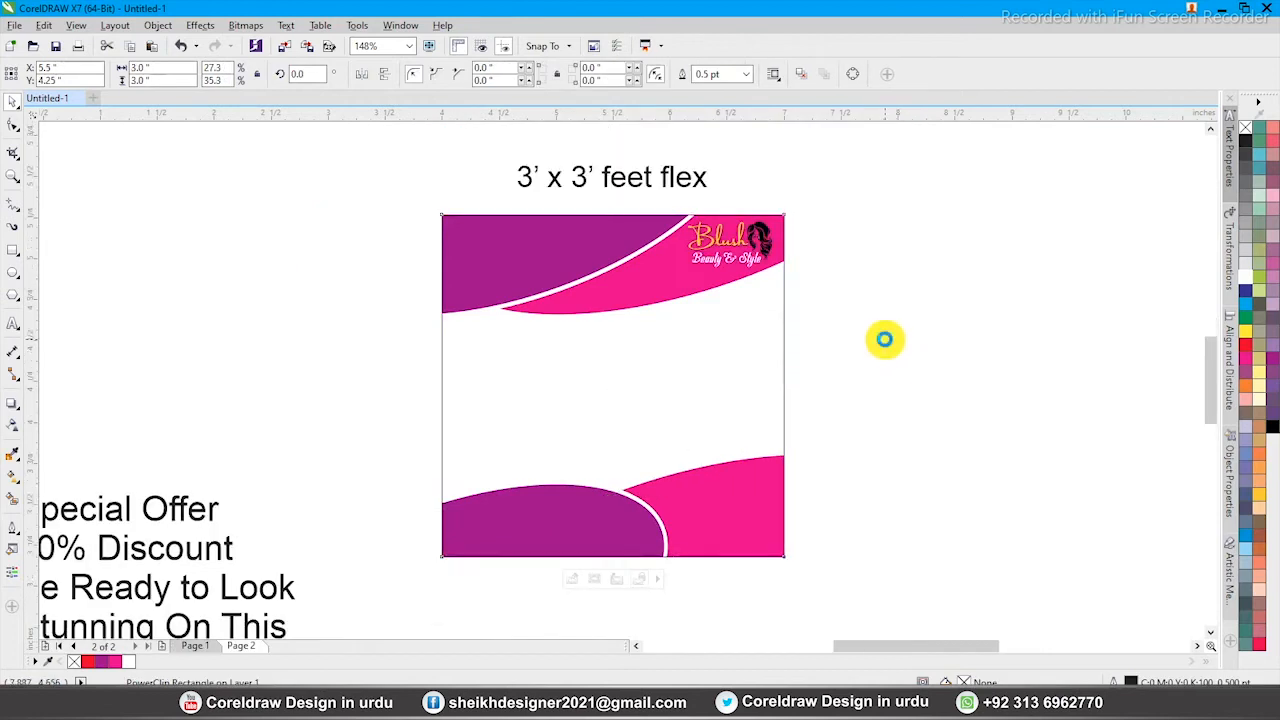
pyautogui.hotkey('shift', 'F2')
pyautogui.click(976, 358)
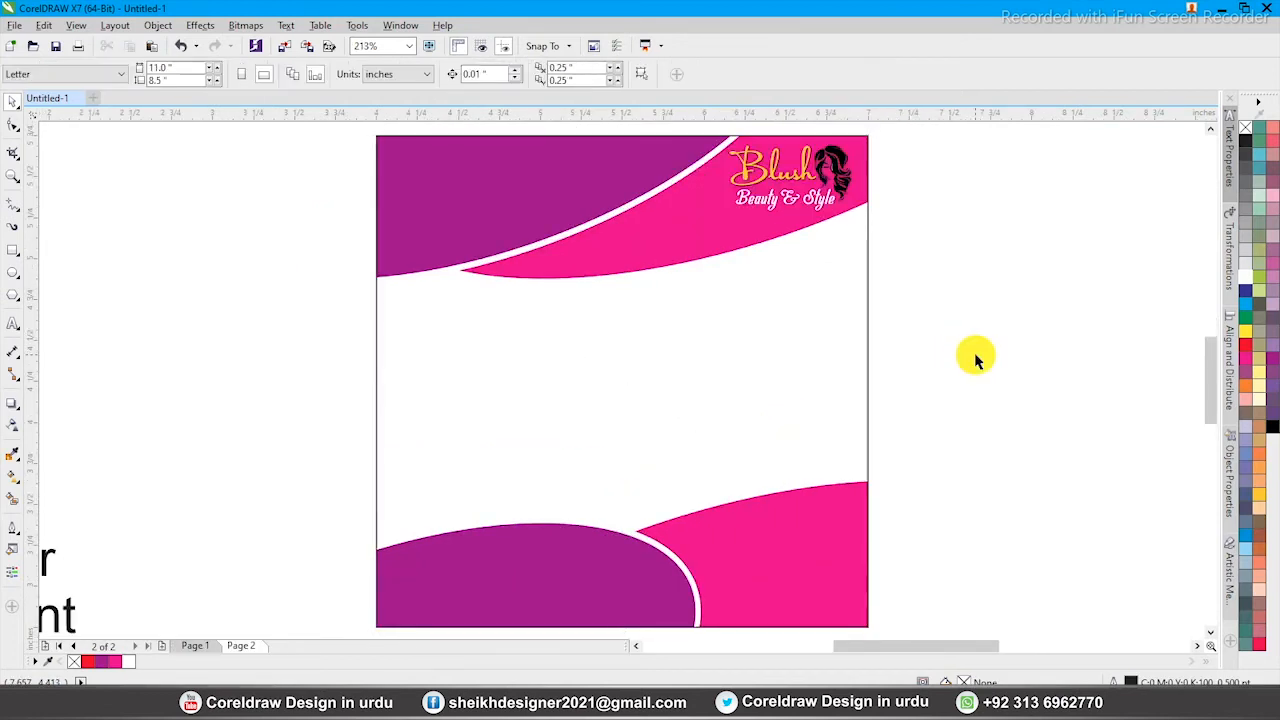
# Copy the "Special Offer" line from the text block beside the banner.
pyautogui.scroll(-2, 622, 294)
pyautogui.press('F2')
pyautogui.moveTo(410, 145); pyautogui.dragTo(820, 515)
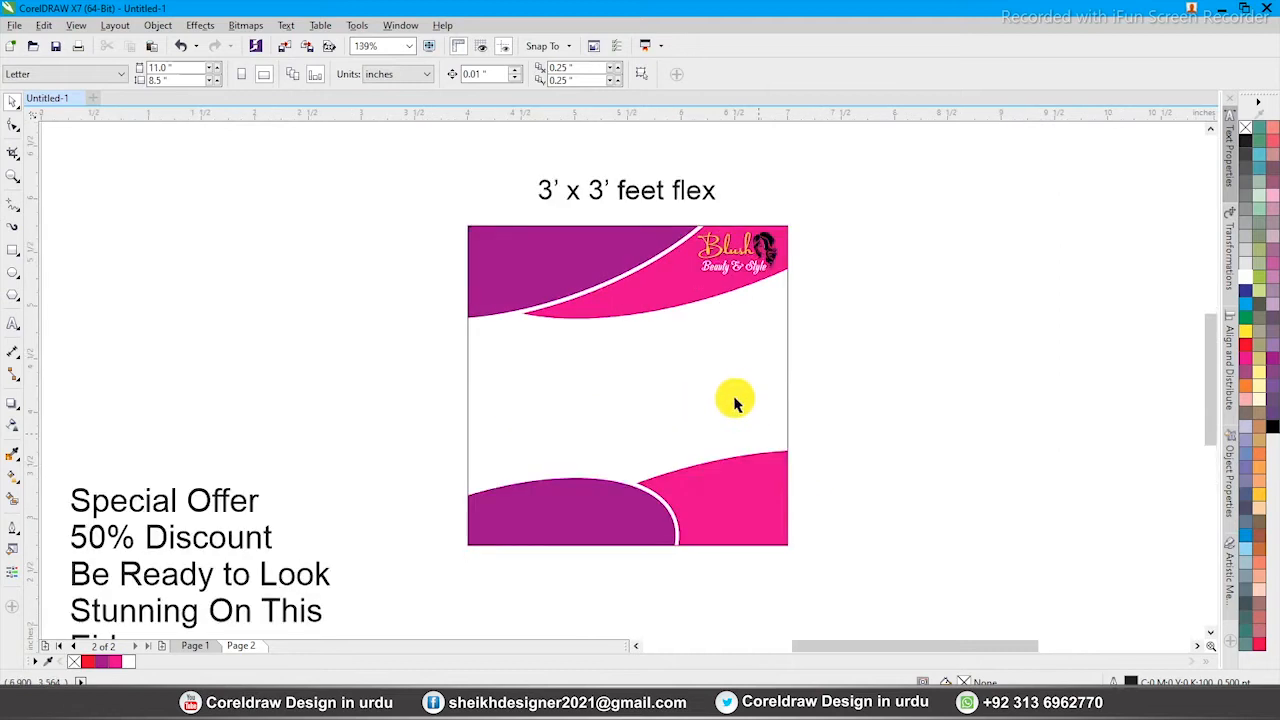
pyautogui.click(252, 502)
pyautogui.press('Escape')
pyautogui.click(255, 498)
pyautogui.press('Escape')
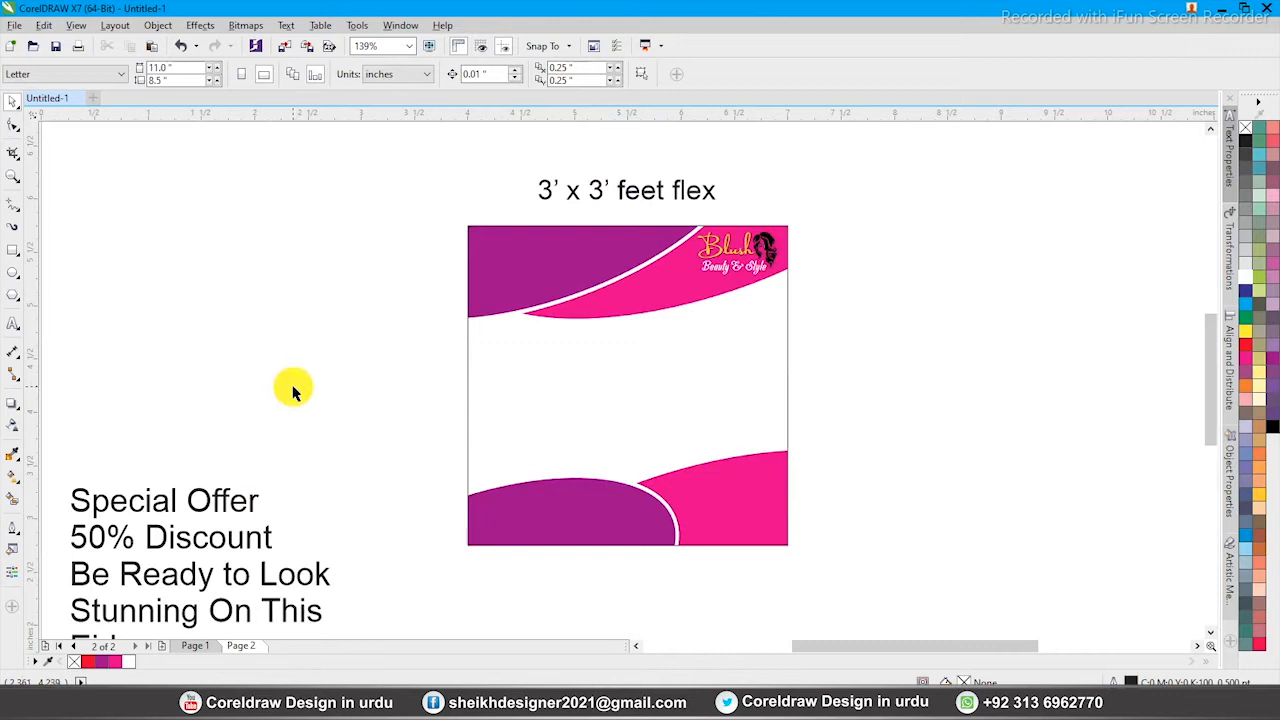
pyautogui.doubleClick(205, 492)
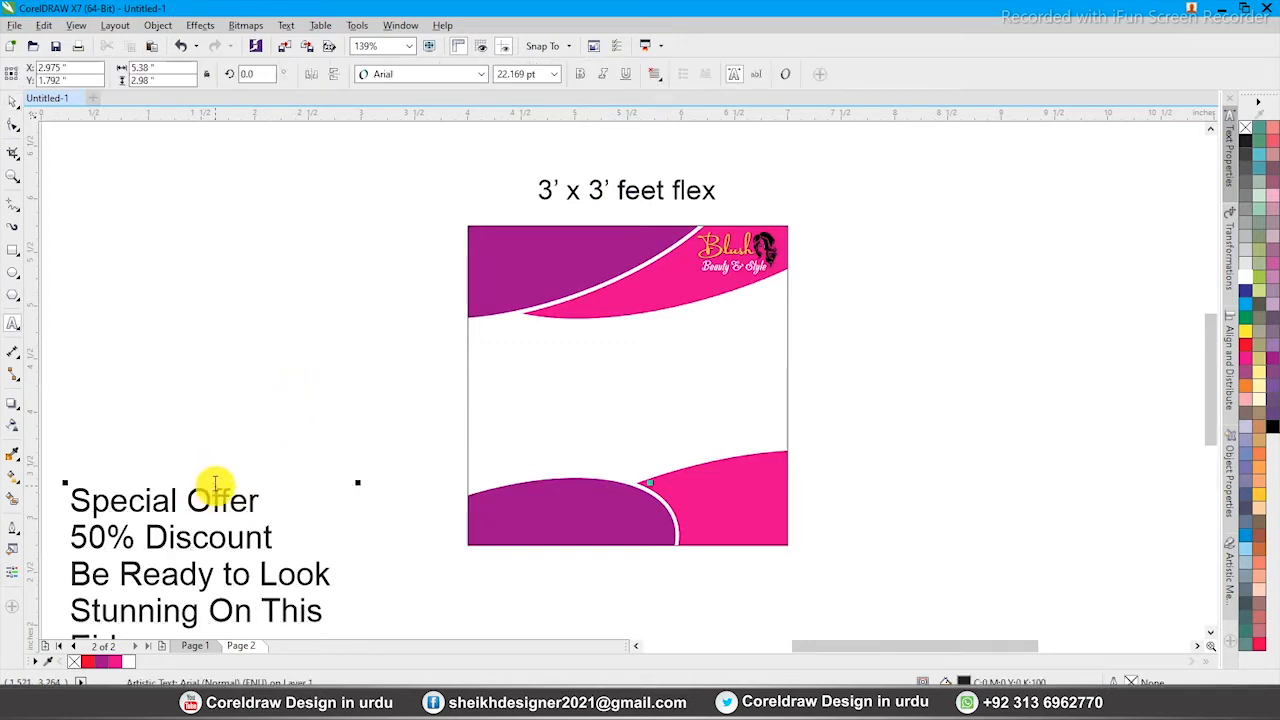
pyautogui.press('Home')
pyautogui.hotkey('shift', 'End')
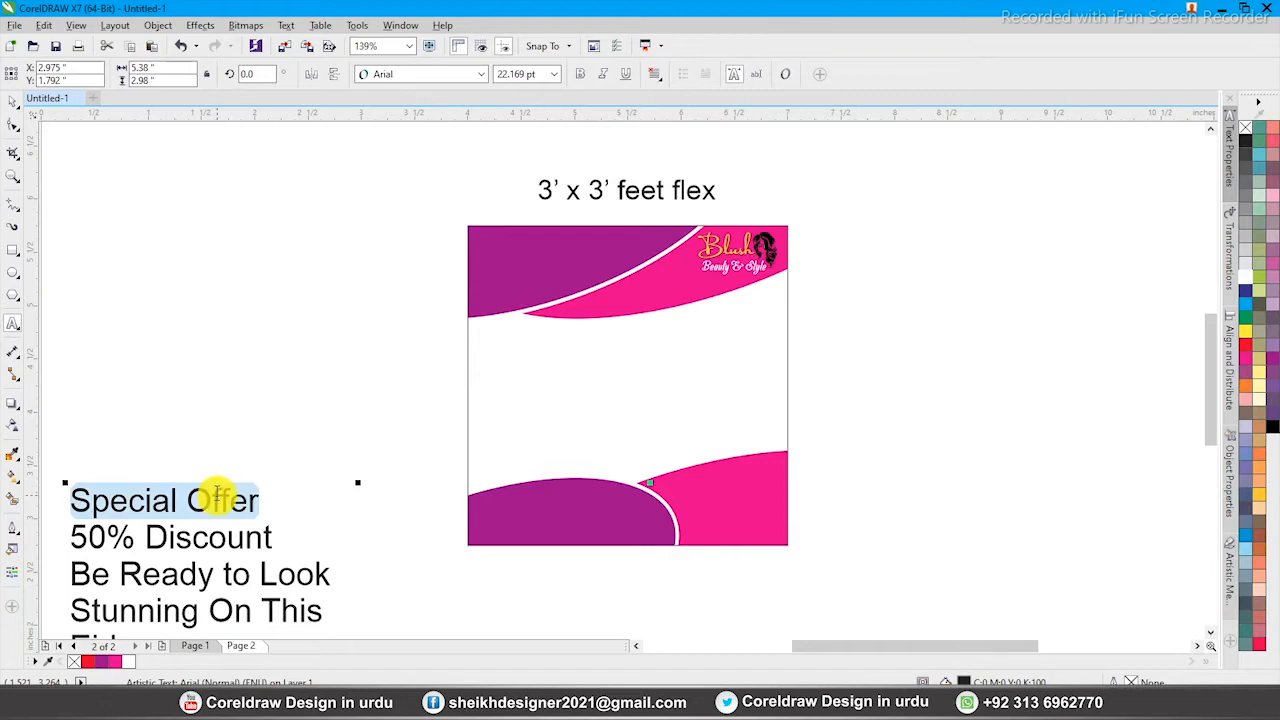
pyautogui.rightClick(218, 492)
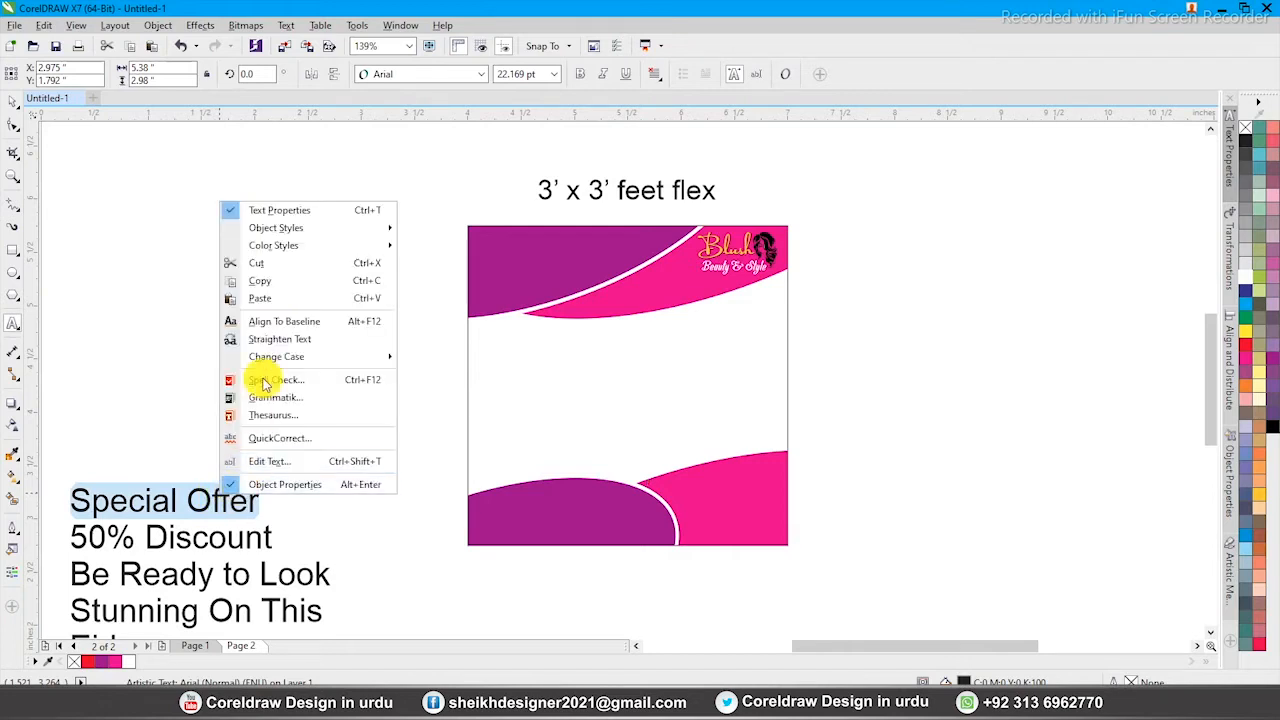
pyautogui.click(278, 281)
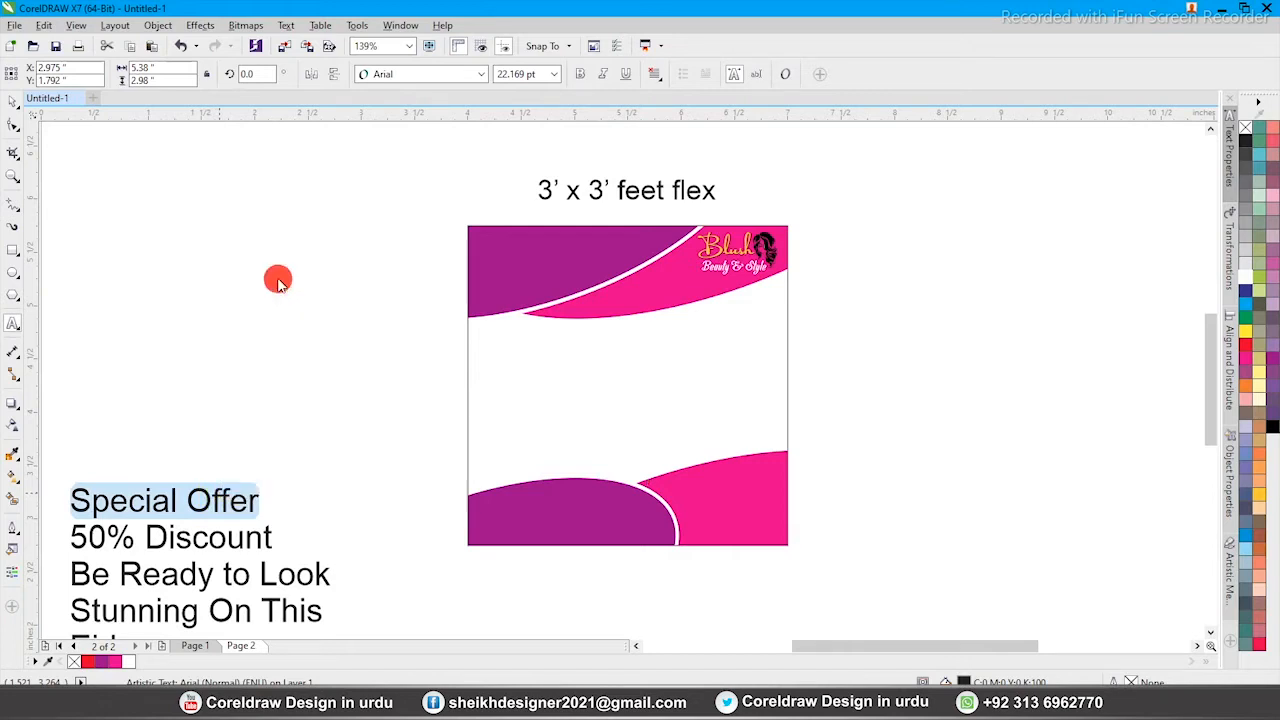
# Paste "Special Offer" as a separate artistic text object beside the banner's purple header.
pyautogui.click(12, 102)
pyautogui.click(157, 177)
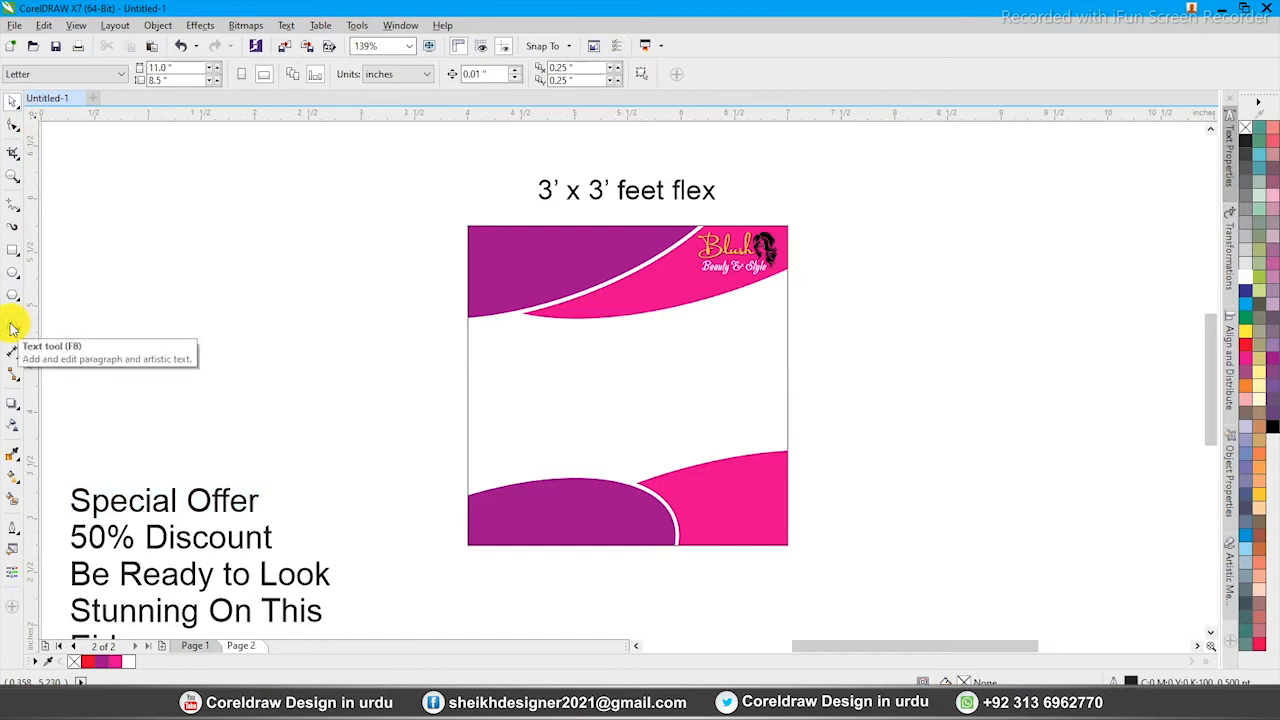
pyautogui.click(12, 328)
pyautogui.click(271, 285)
pyautogui.hotkey('ctrl', 'v')
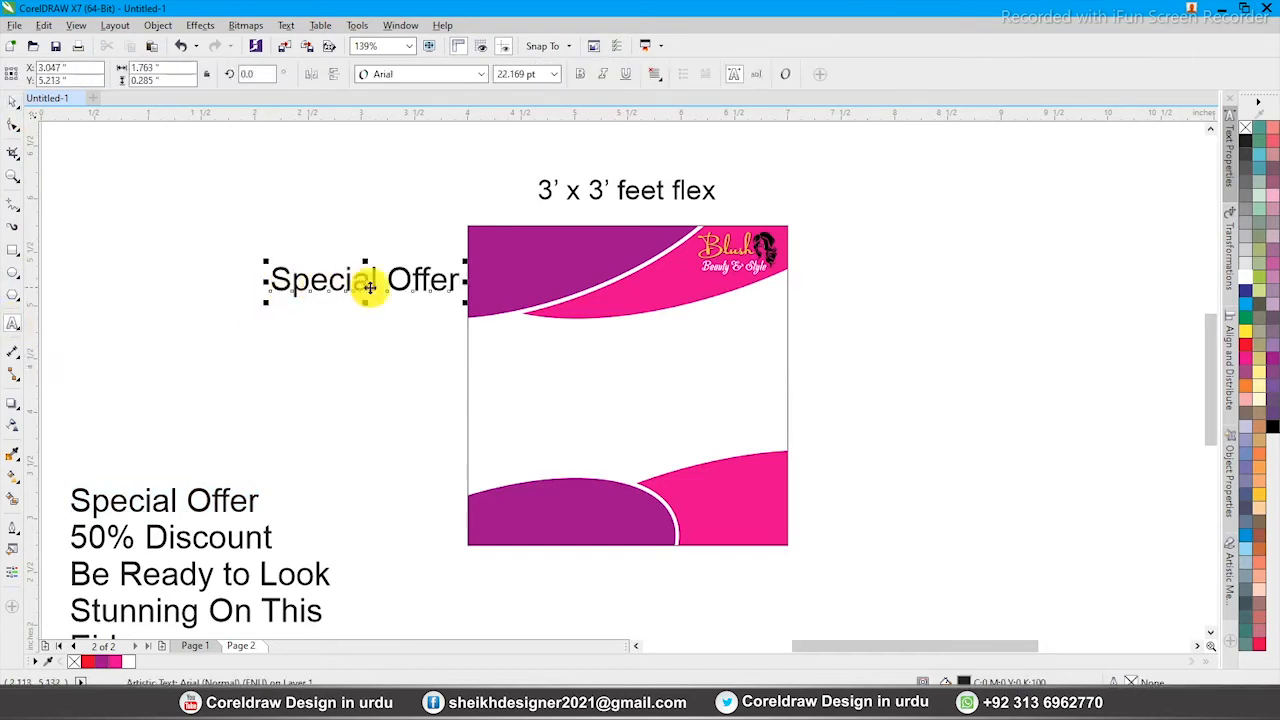
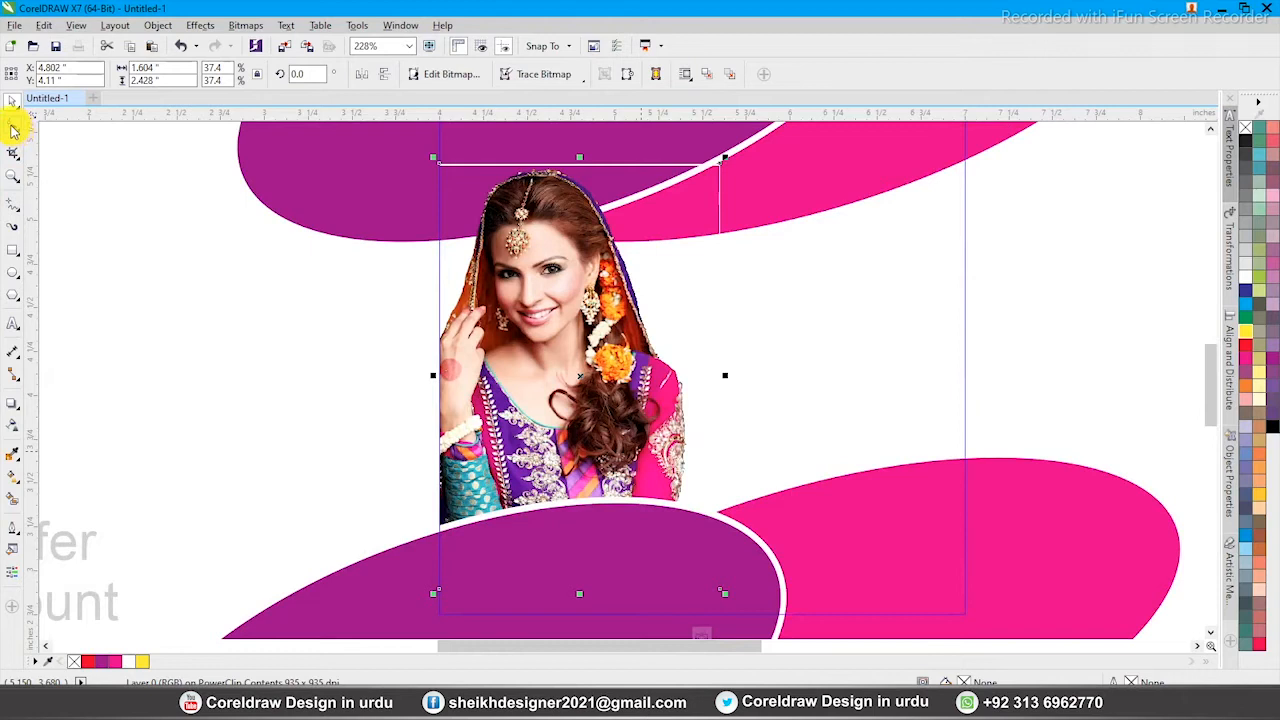
# Crop the woman's photo to about 1.47 by 2.38 inches by pulling in its top and right edges with the Shape tool.
pyautogui.click(13, 128)
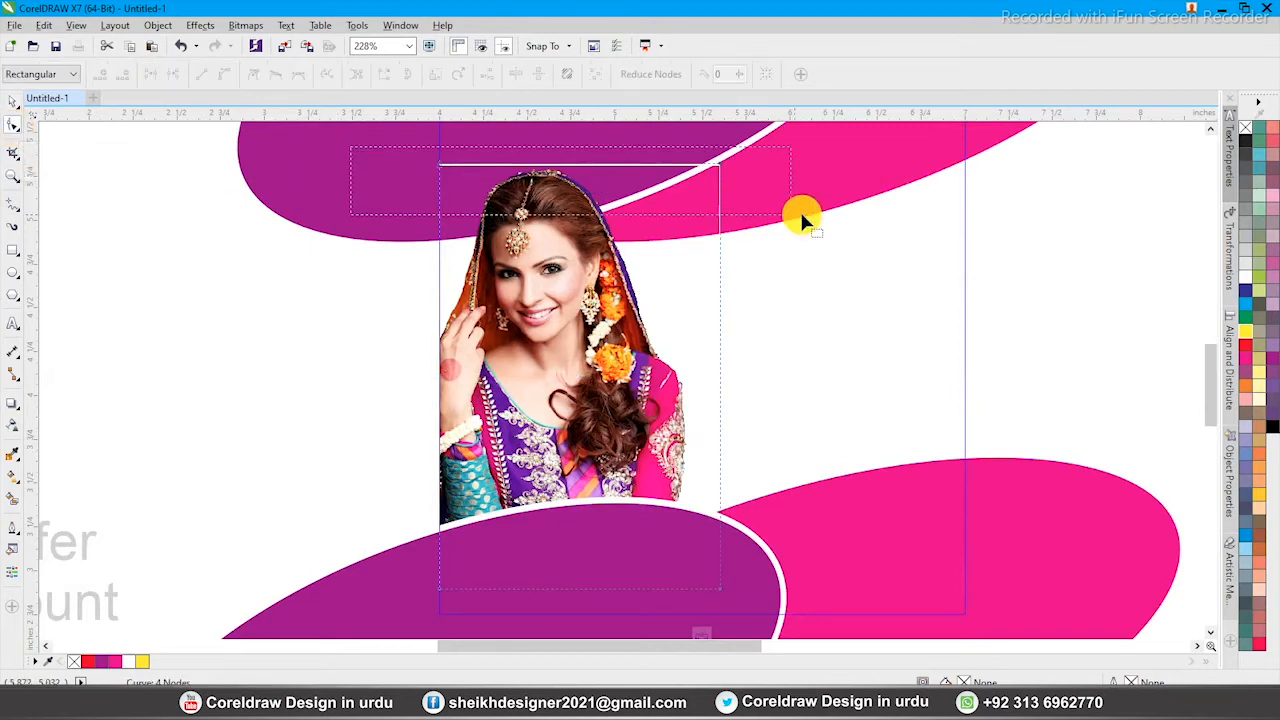
pyautogui.moveTo(724, 170); pyautogui.dragTo(720, 173)
pyautogui.scroll(-1, 751, 643)
pyautogui.moveTo(720, 565); pyautogui.dragTo(688, 553)
pyautogui.press('space')
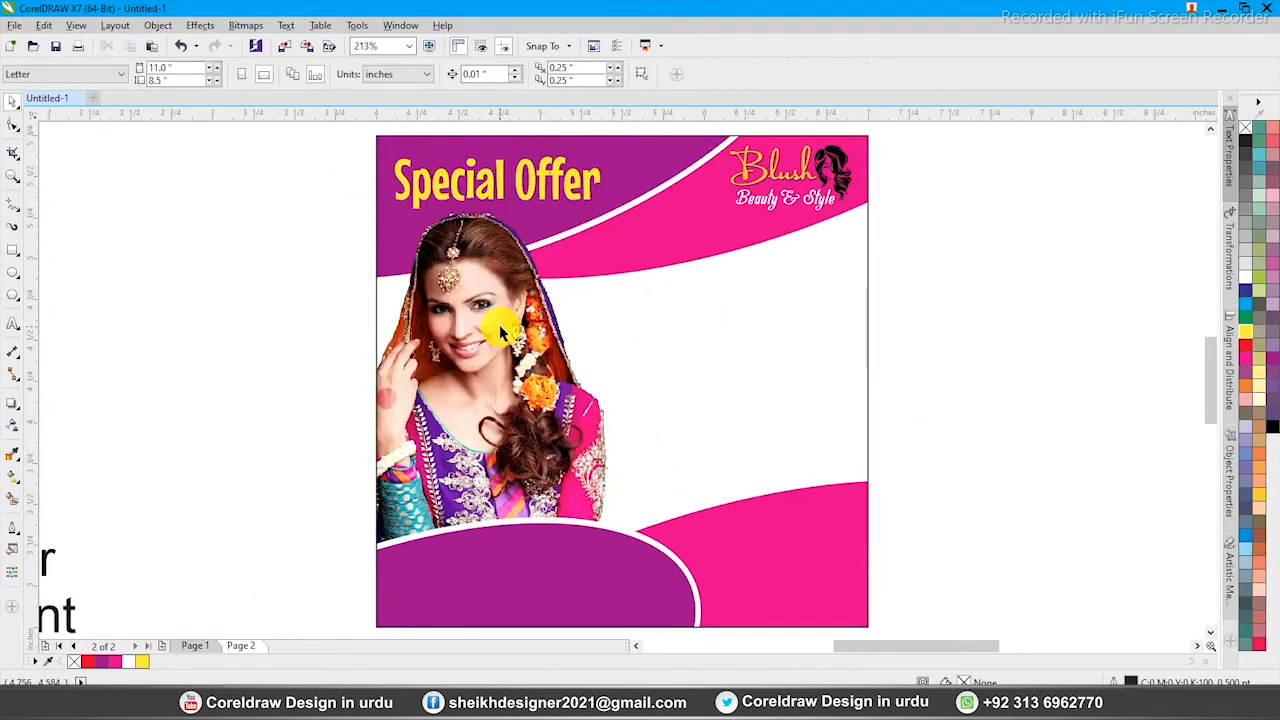
# Enlarge the woman's photo proportionally to about 1.51 by 2.44 inches.
pyautogui.click(502, 333)
pyautogui.click(492, 387)
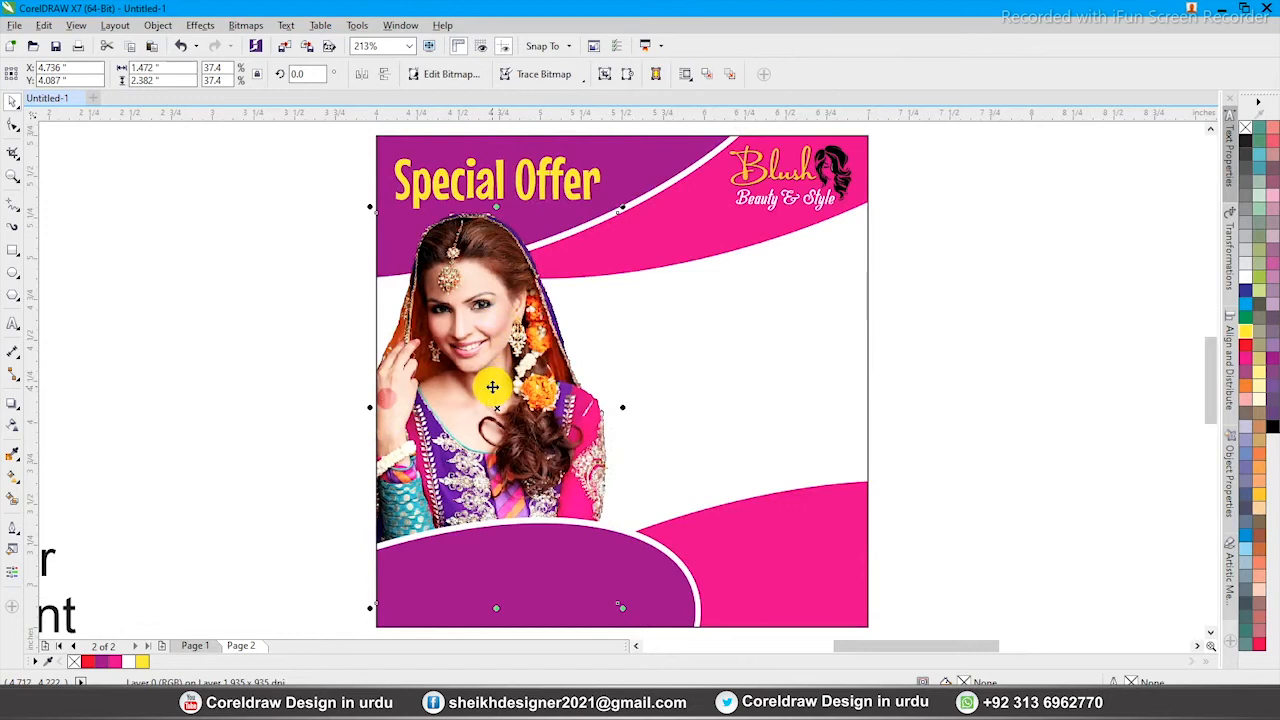
pyautogui.moveTo(623, 607); pyautogui.dragTo(634, 611)
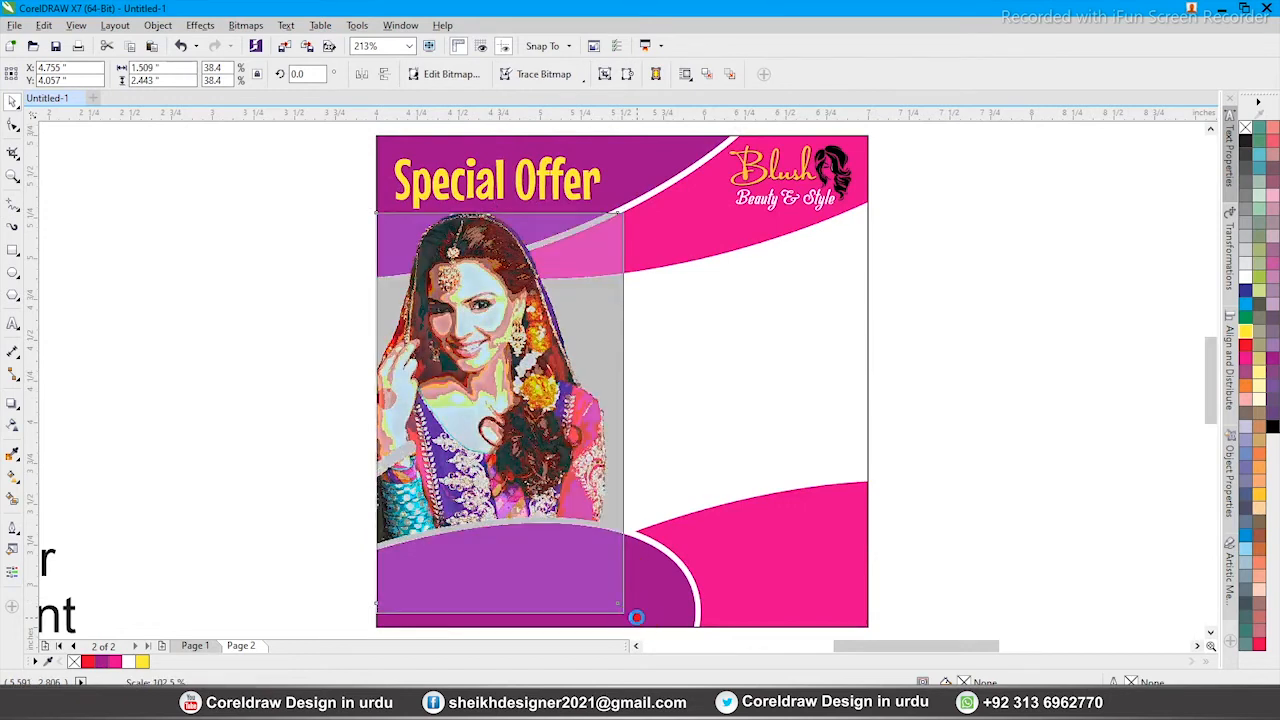
pyautogui.click(940, 386)
# Copy "Be Ready to Look Stunning On This Eid" from the text block into a separate three-line artistic text above it.
pyautogui.scroll(-2, 708, 260)
pyautogui.scroll(1, 270, 250)
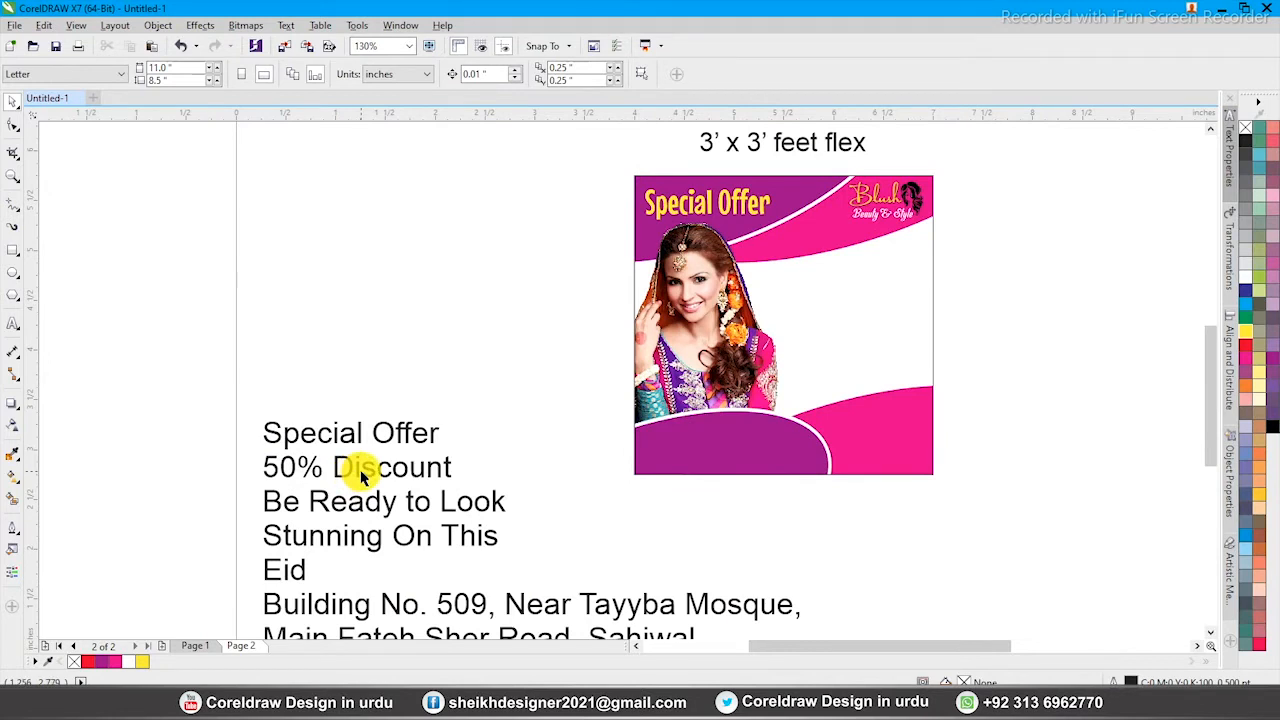
pyautogui.doubleClick(380, 537)
pyautogui.moveTo(306, 570); pyautogui.dragTo(255, 507)
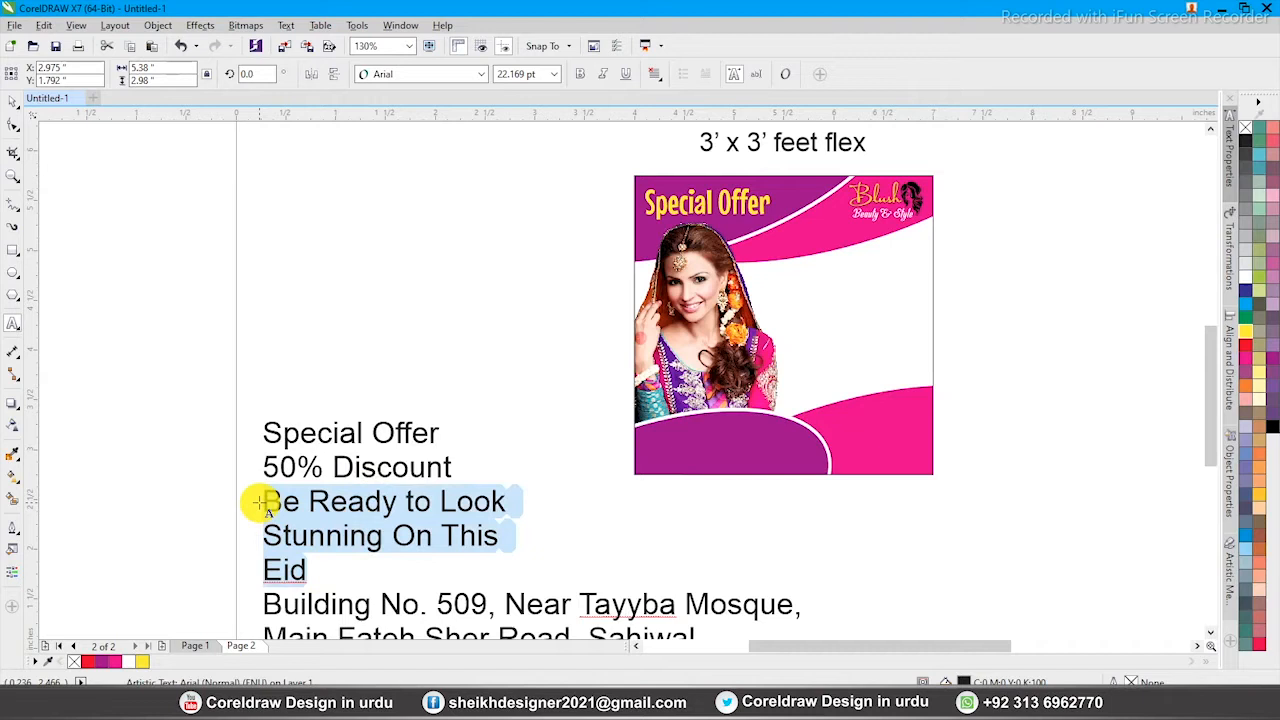
pyautogui.click(13, 101)
pyautogui.click(143, 194)
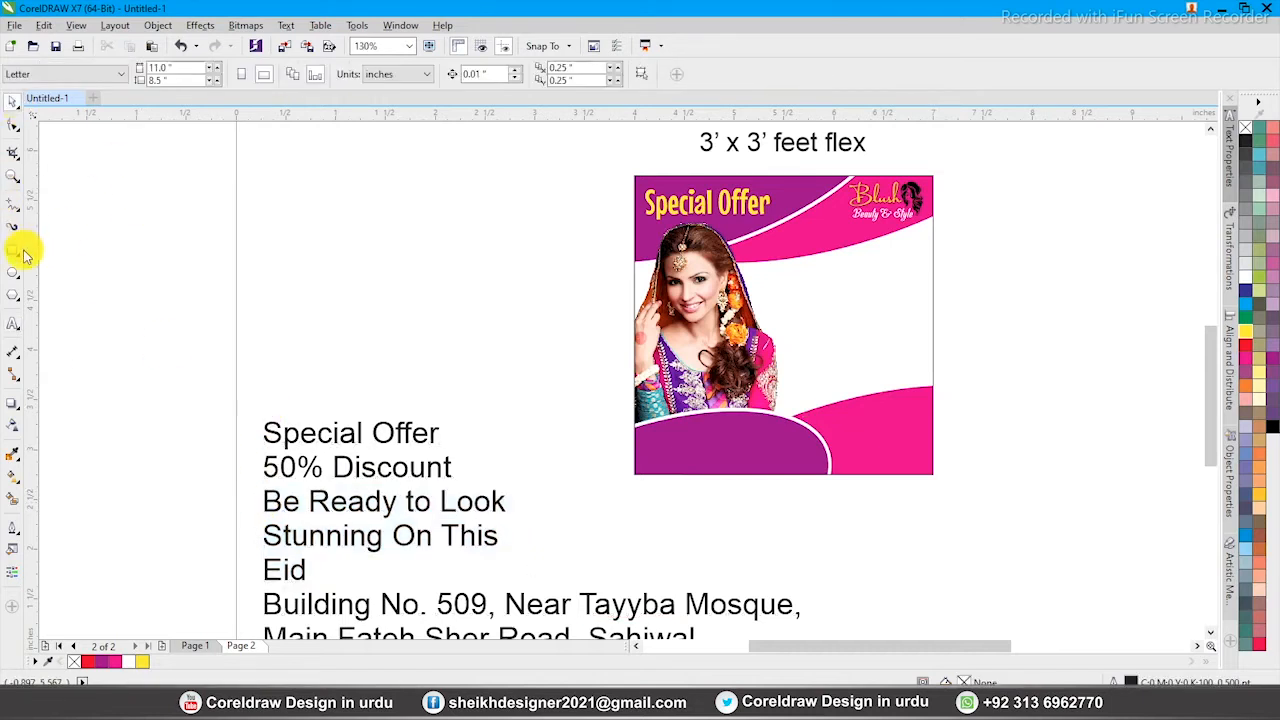
pyautogui.click(12, 323)
pyautogui.click(343, 255)
pyautogui.write('Be Ready to Look  Eid')
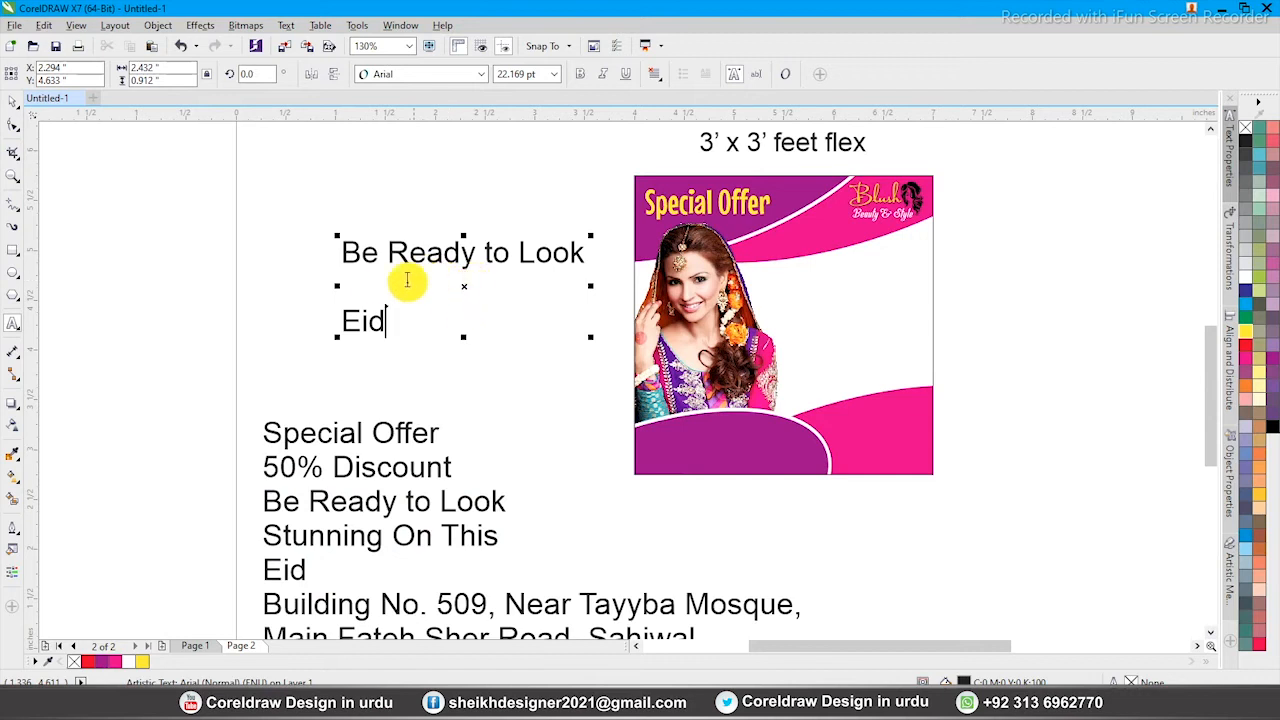
pyautogui.click(345, 527)
pyautogui.moveTo(498, 536); pyautogui.dragTo(285, 527)
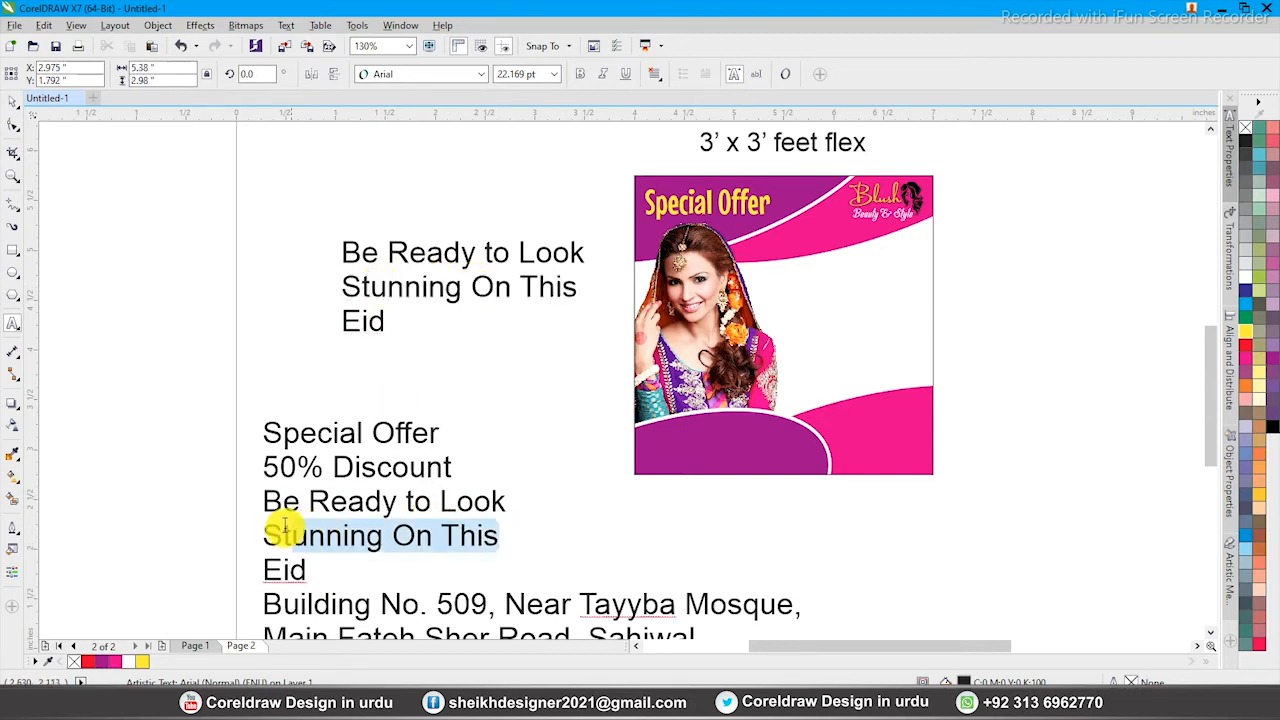
pyautogui.press('Escape')
# Set the slogan's font to Mouse Memoirs, scale it to about 0.83 by 0.53 inches and move it onto the banner beside the woman.
pyautogui.click(366, 288)
pyautogui.click(420, 74)
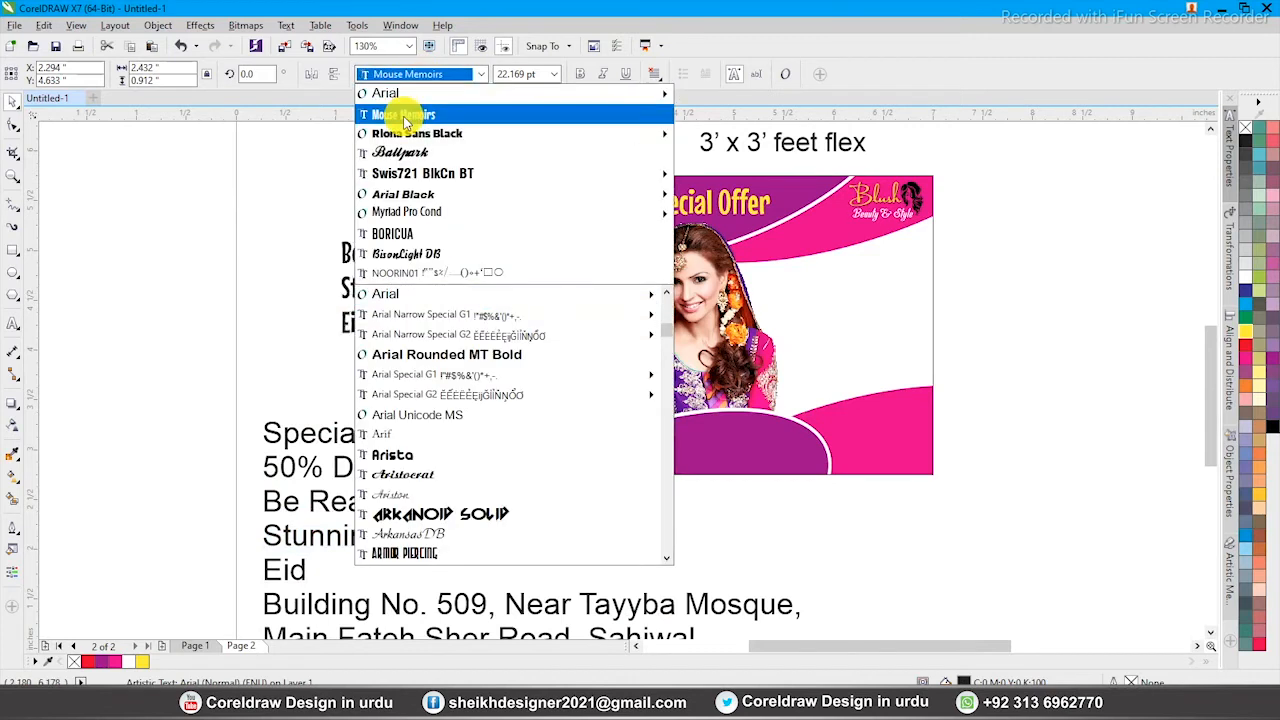
pyautogui.click(403, 116)
pyautogui.moveTo(497, 337); pyautogui.dragTo(884, 328)
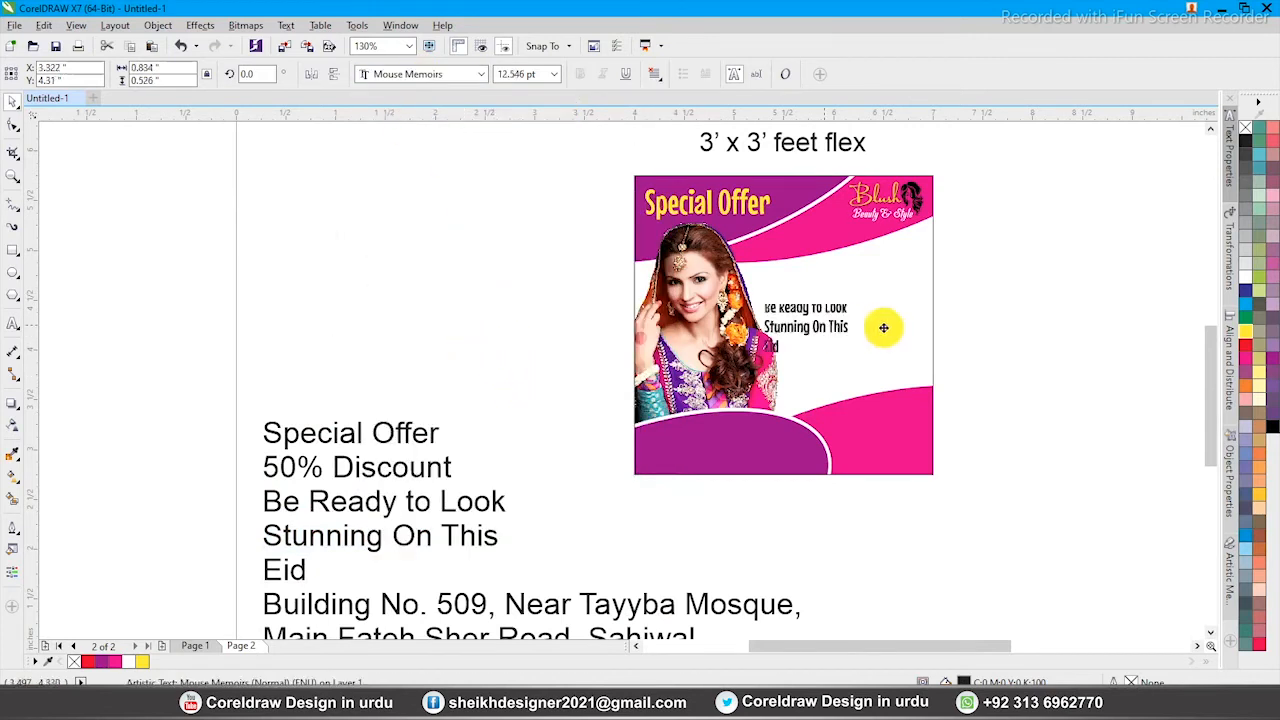
# Enlarge the slogan to about 1.28 by 0.81 inches within the banner's white area and center-align its lines.
pyautogui.scroll(2, 945, 330)
pyautogui.moveTo(731, 263); pyautogui.dragTo(776, 238)
pyautogui.click(855, 300)
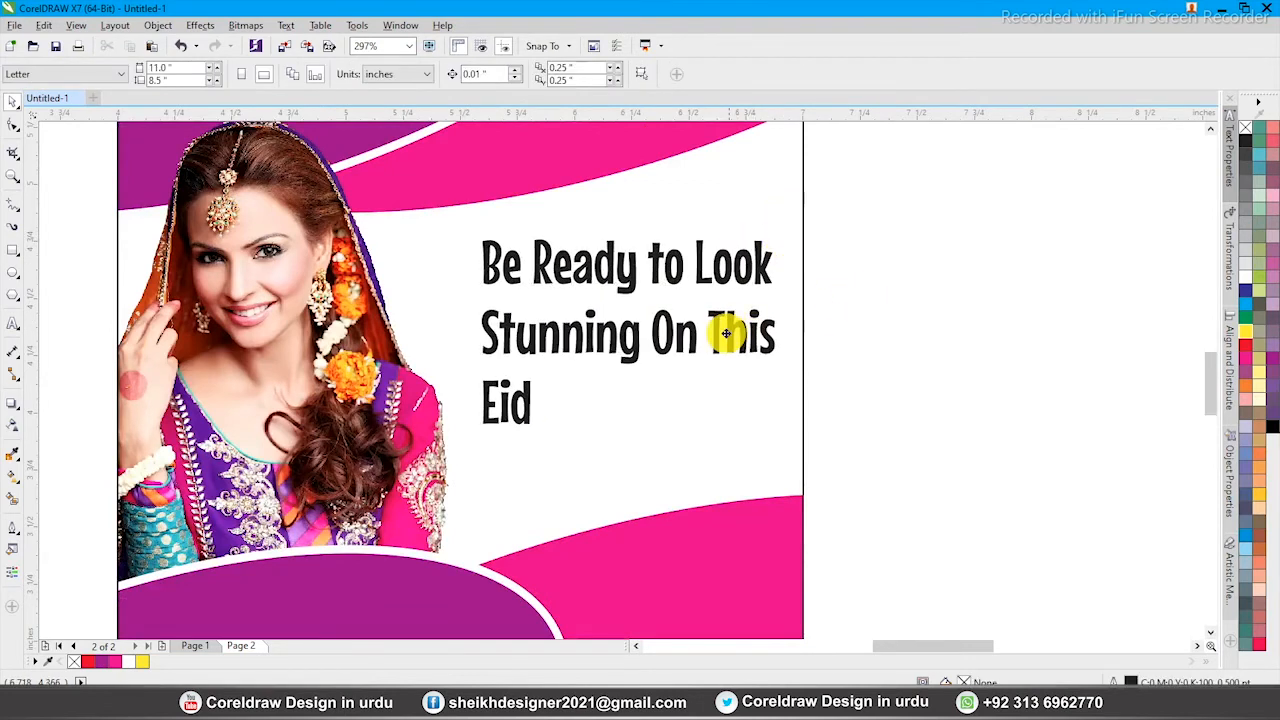
pyautogui.moveTo(726, 333); pyautogui.dragTo(723, 334)
pyautogui.click(655, 76)
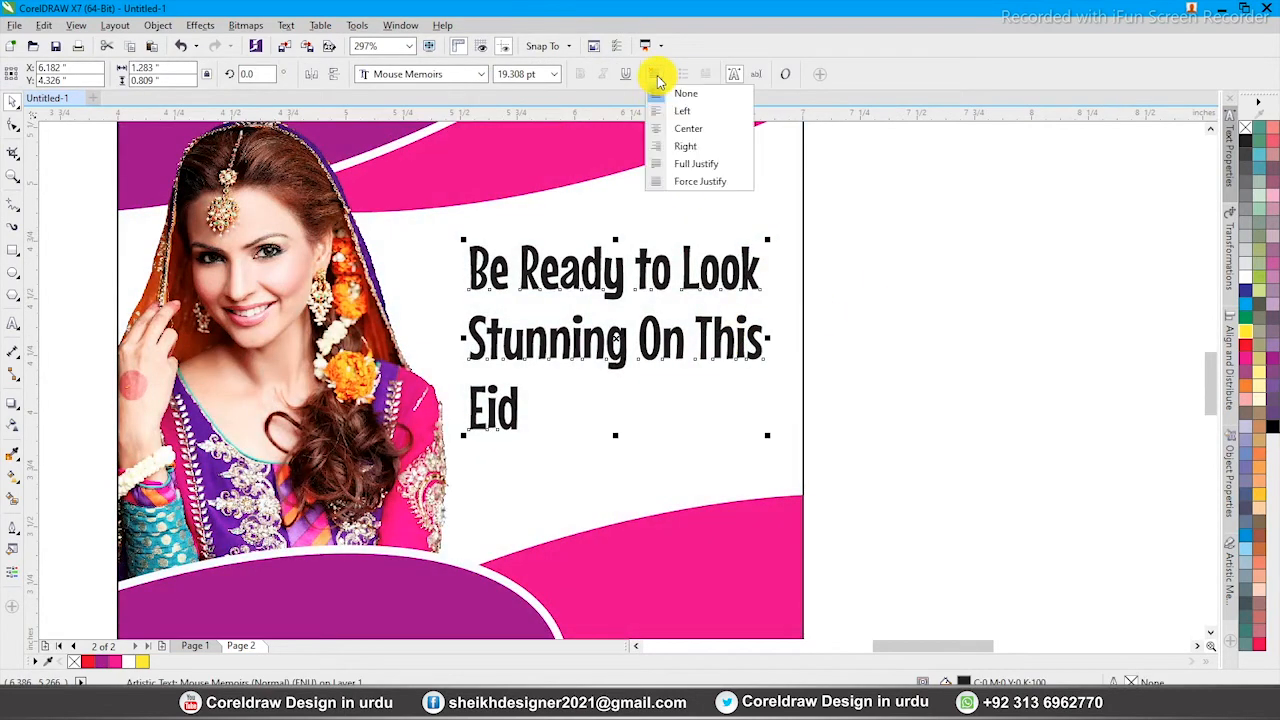
pyautogui.click(657, 126)
pyautogui.press('Escape')
# Set the slogan word "Eid" to Arial Black at 25 pt and nudge the whole slogan slightly toward the woman.
pyautogui.doubleClick(617, 407)
pyautogui.moveTo(595, 408); pyautogui.dragTo(621, 410)
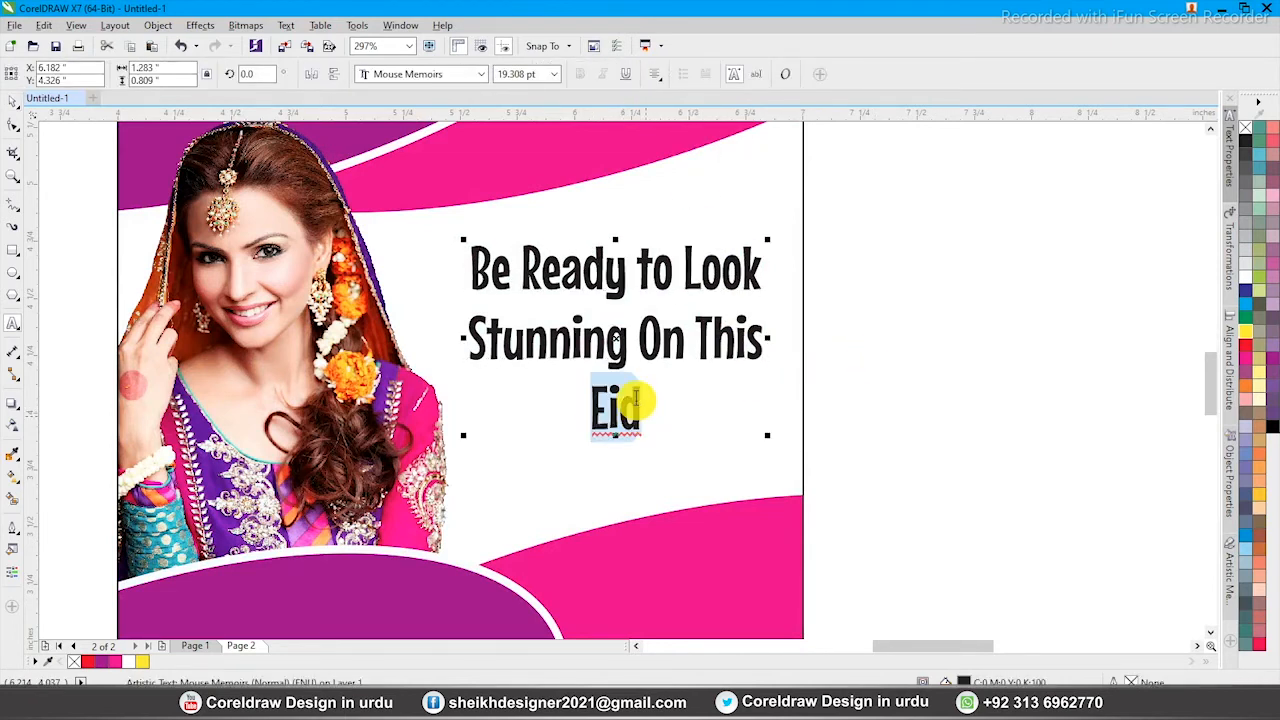
pyautogui.click(400, 76)
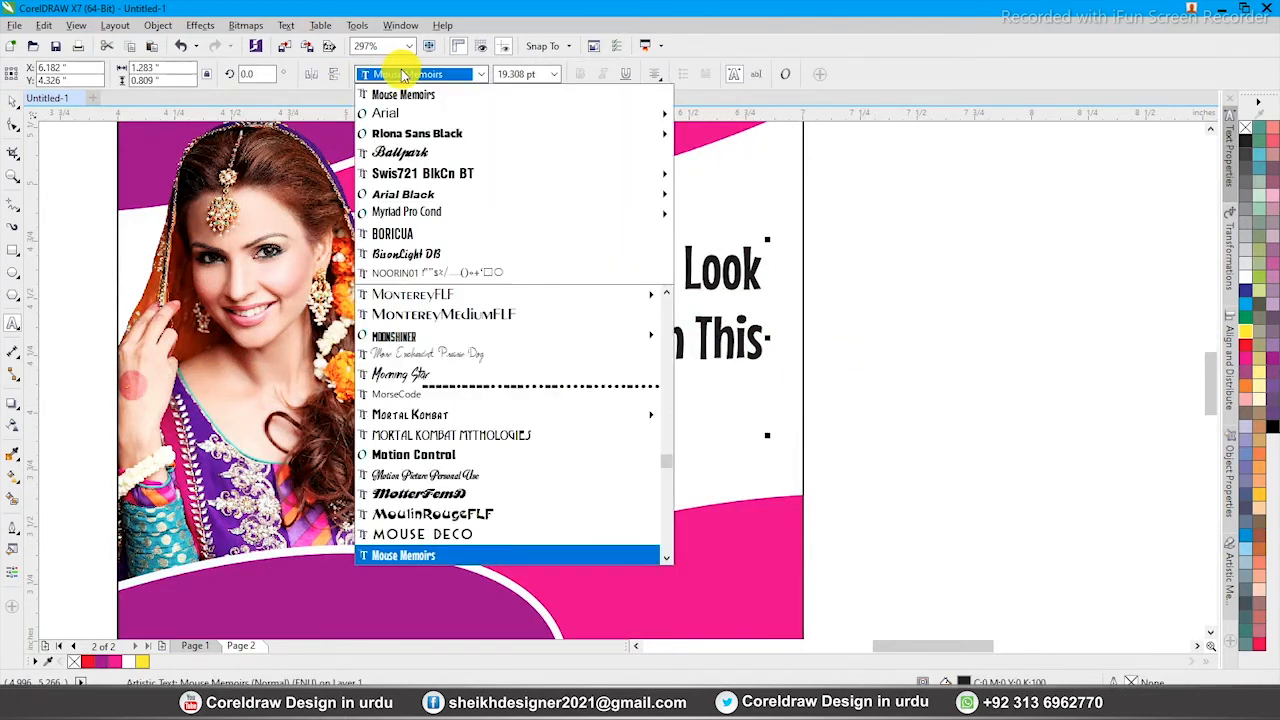
pyautogui.click(432, 196)
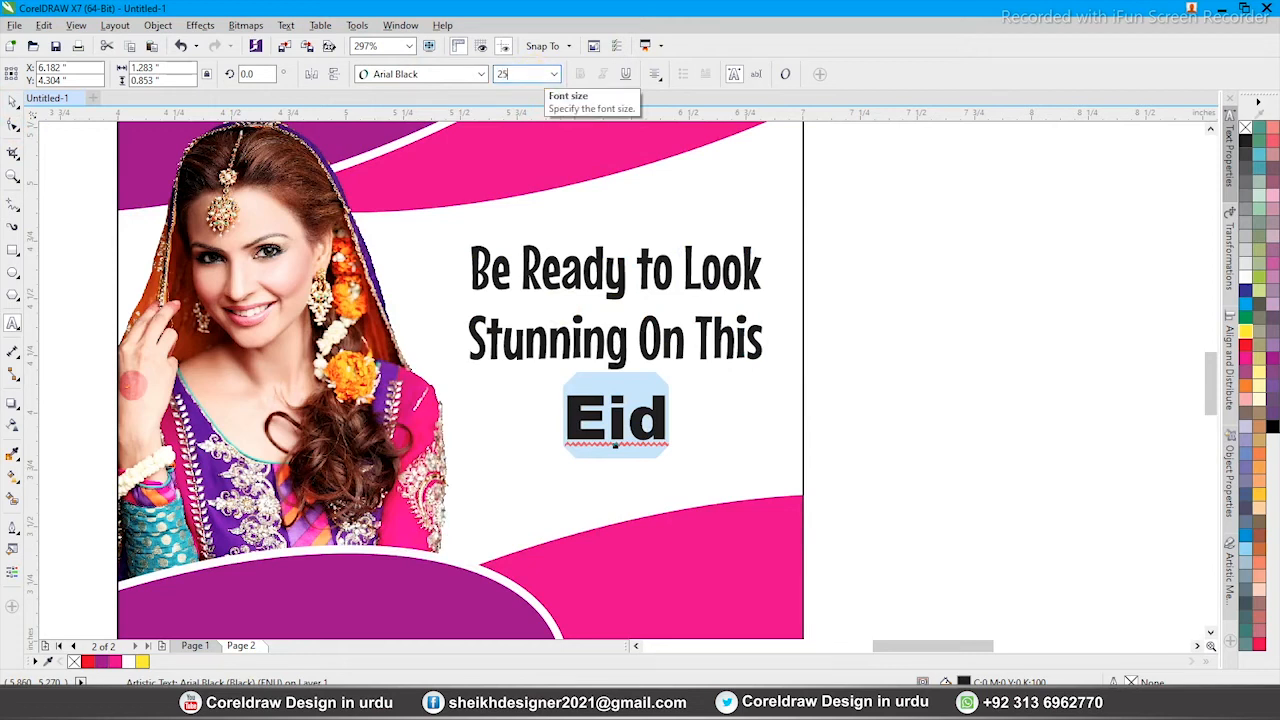
pyautogui.press('Return')
pyautogui.press('Escape')
pyautogui.click(971, 294)
pyautogui.click(672, 287)
pyautogui.moveTo(660, 280); pyautogui.dragTo(662, 288)
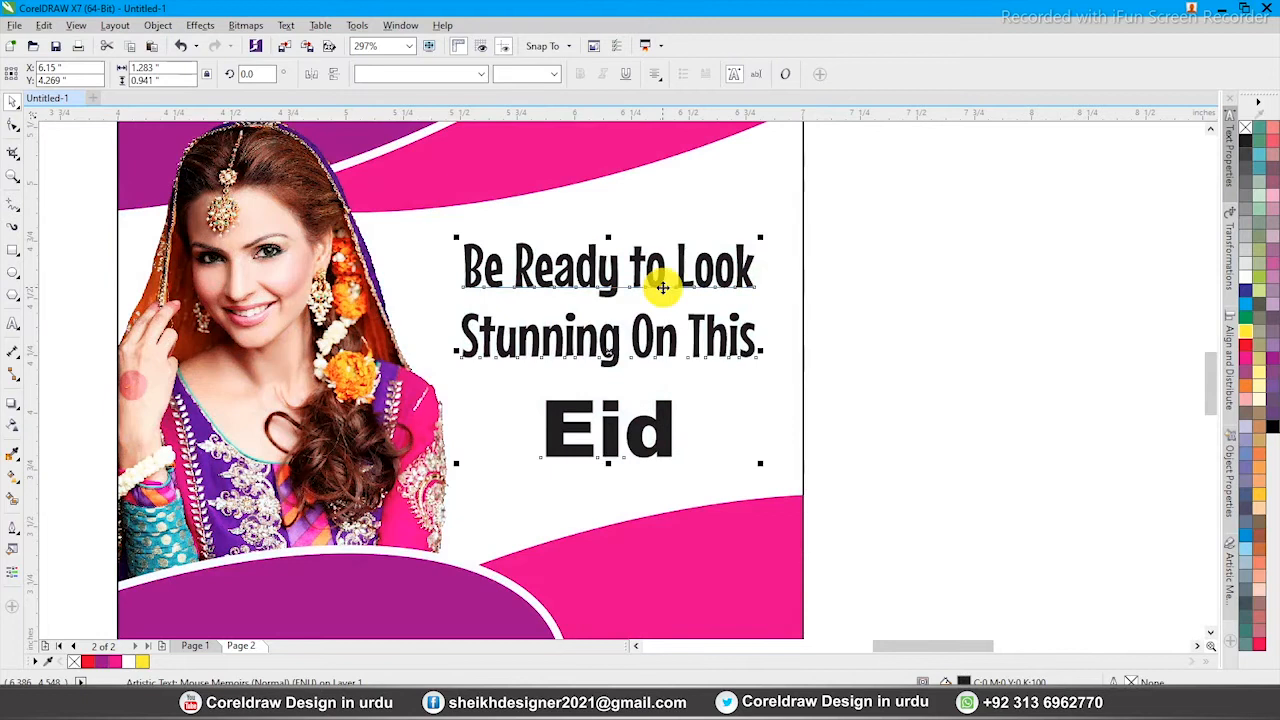
# Color the slogan line "Be Ready to Look" purple and the line "Stunning On This" pink.
pyautogui.doubleClick(664, 284)
pyautogui.tripleClick(679, 277)
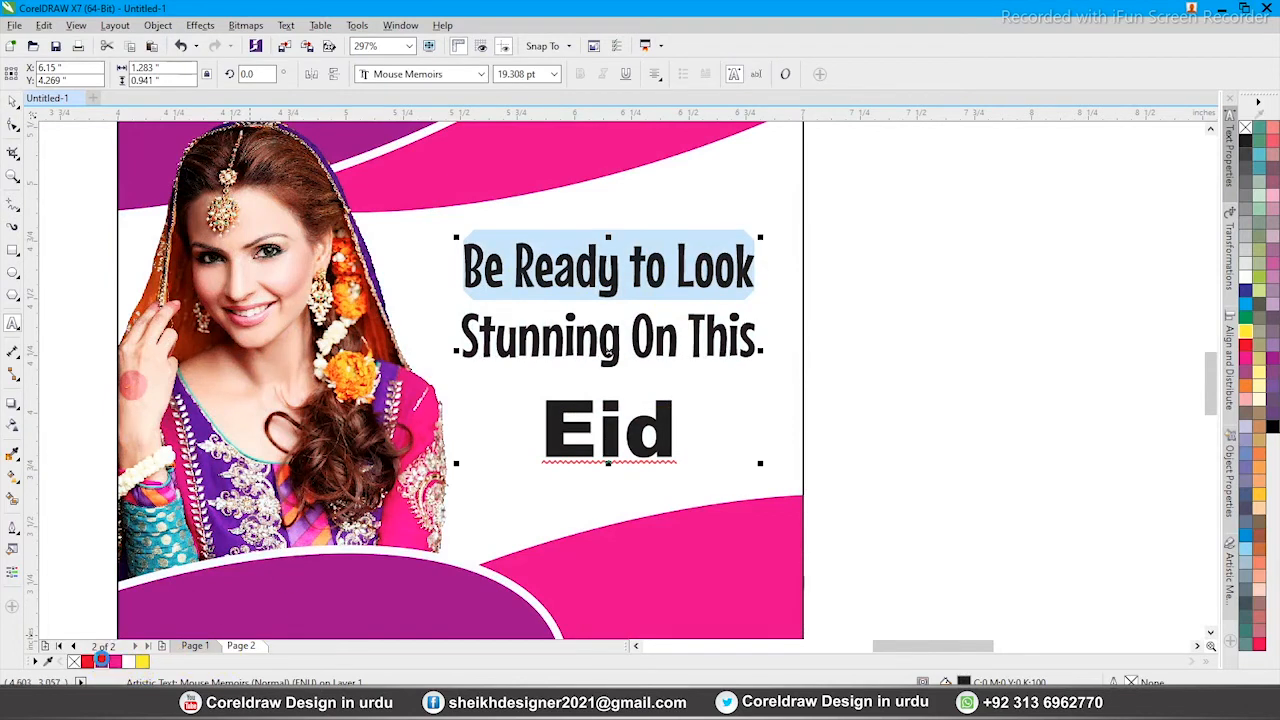
pyautogui.click(101, 661)
pyautogui.click(657, 330)
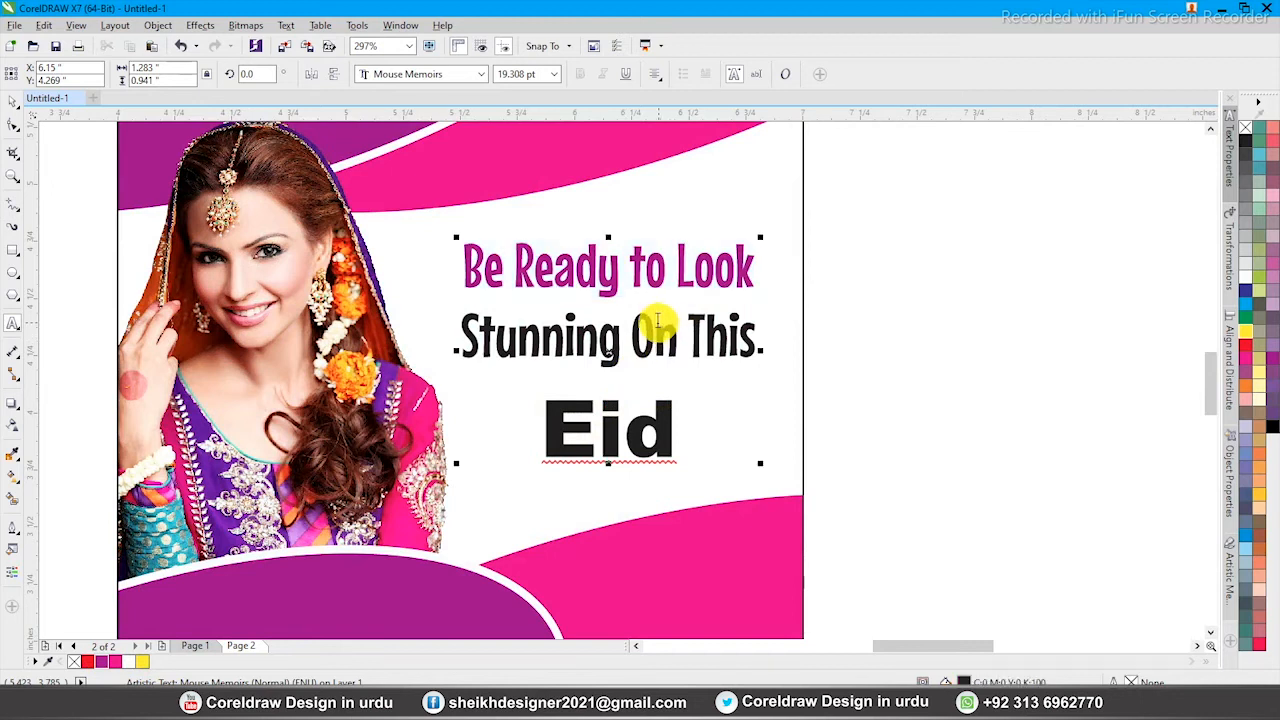
pyautogui.tripleClick(657, 320)
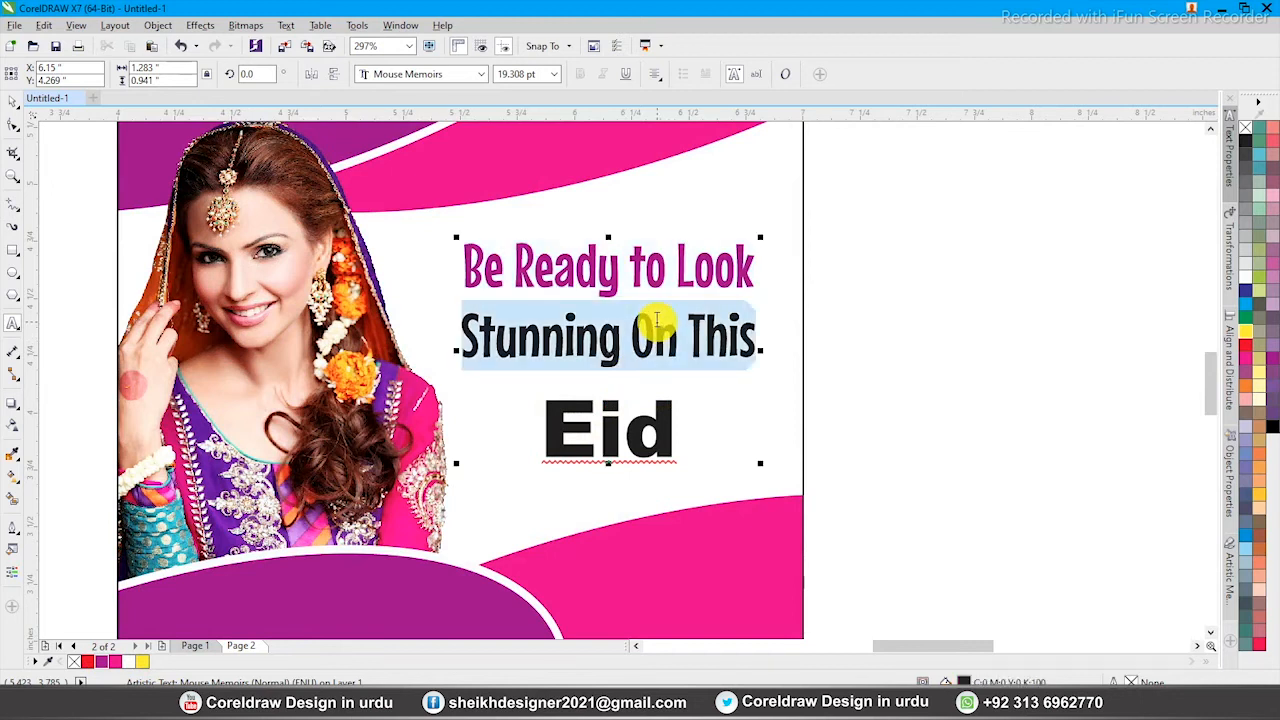
pyautogui.click(113, 664)
# Color the slogan word "Eid" in the same purple as the first line.
pyautogui.click(650, 415)
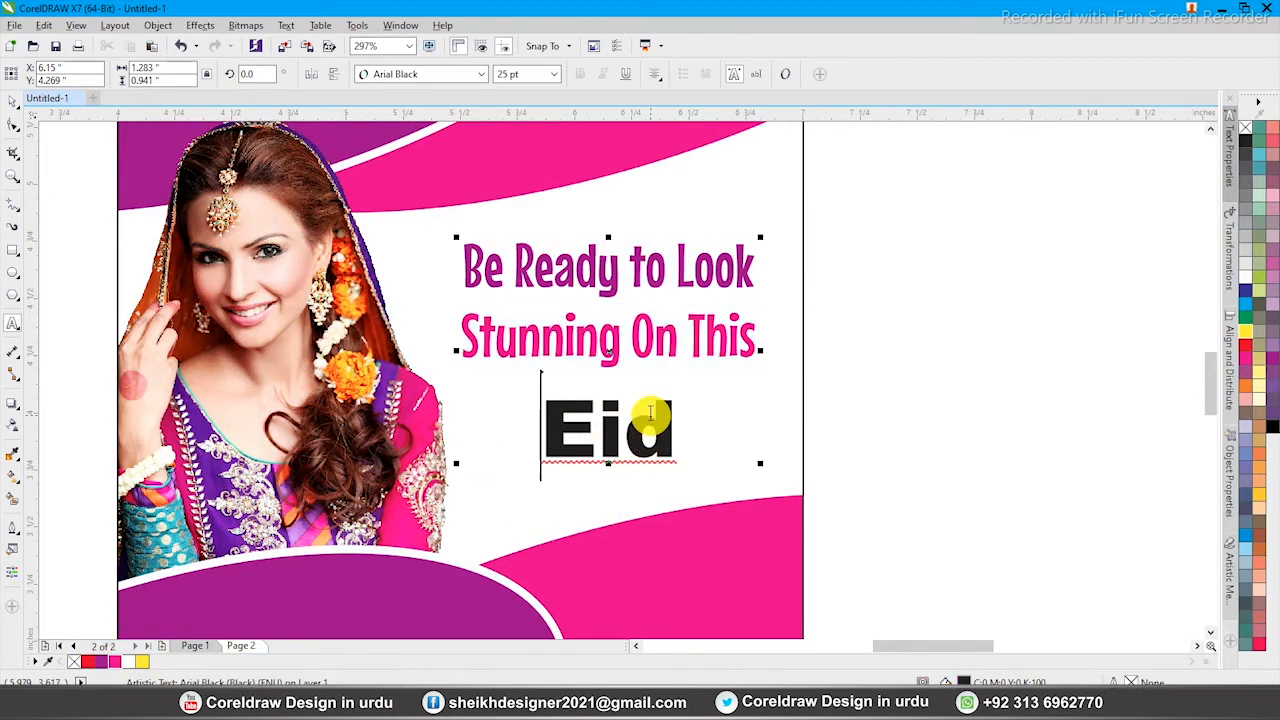
pyautogui.doubleClick(650, 415)
pyautogui.click(101, 661)
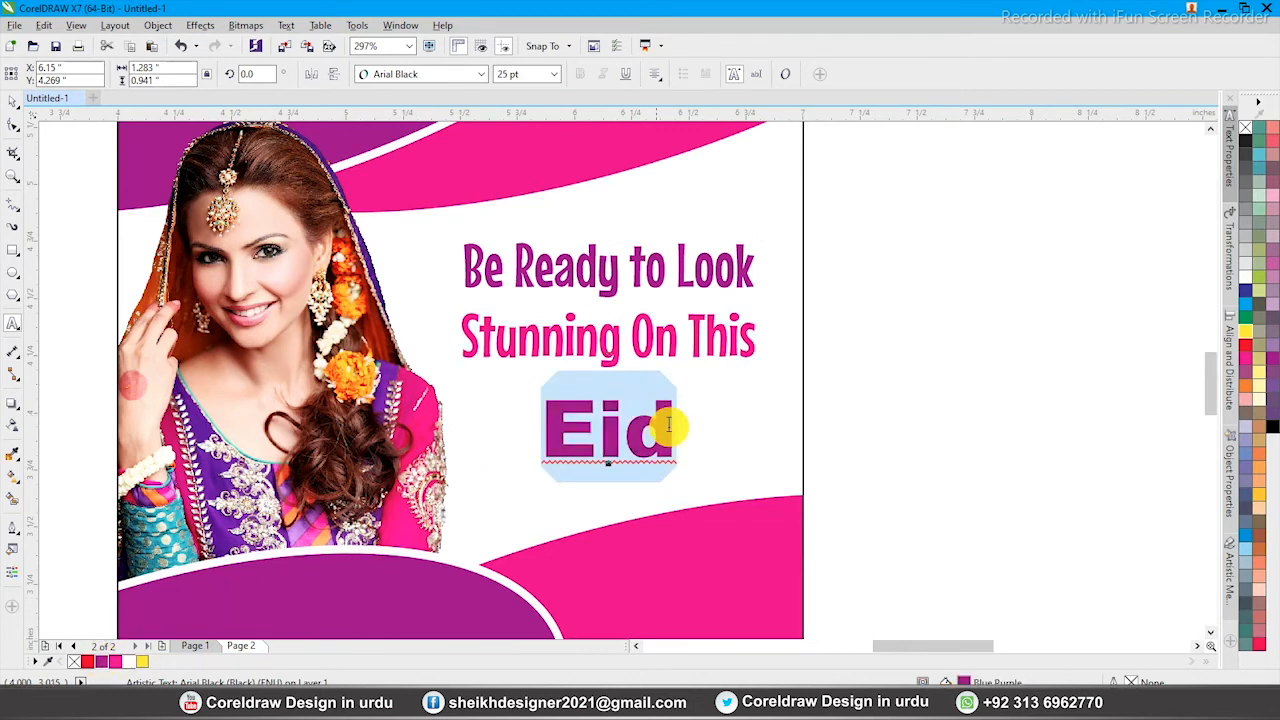
pyautogui.click(700, 415)
pyautogui.hotkey('ctrl', 'space')
pyautogui.click(906, 356)
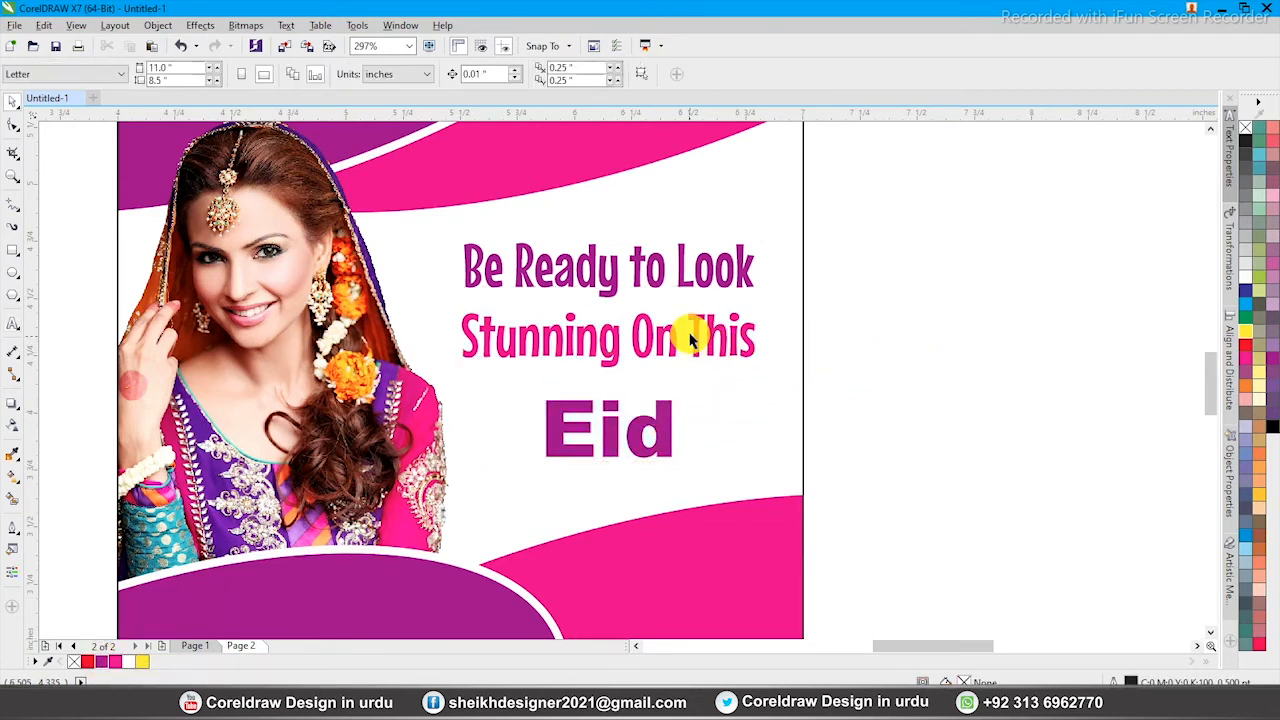
# Tighten the slogan's line spacing with "Eid" closer to the lines above, and enlarge the slogan to about 1.50 by 0.97 inches.
pyautogui.click(690, 340)
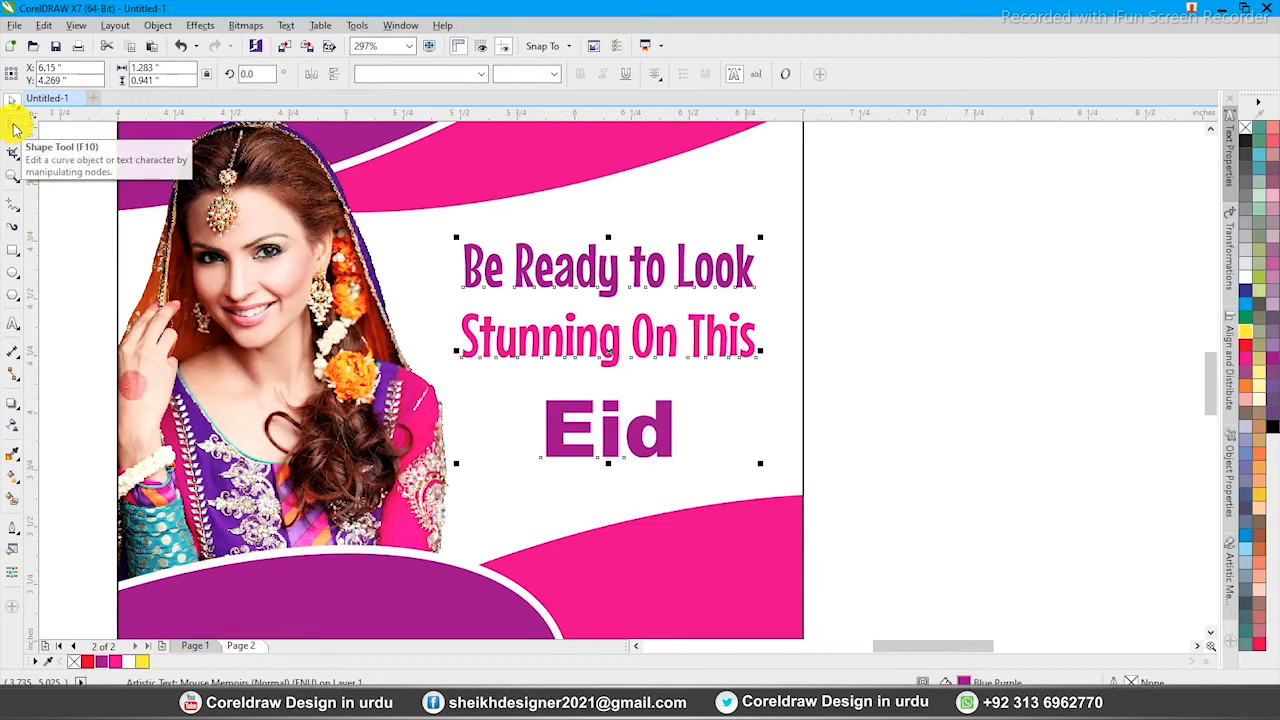
pyautogui.click(15, 128)
pyautogui.click(551, 414)
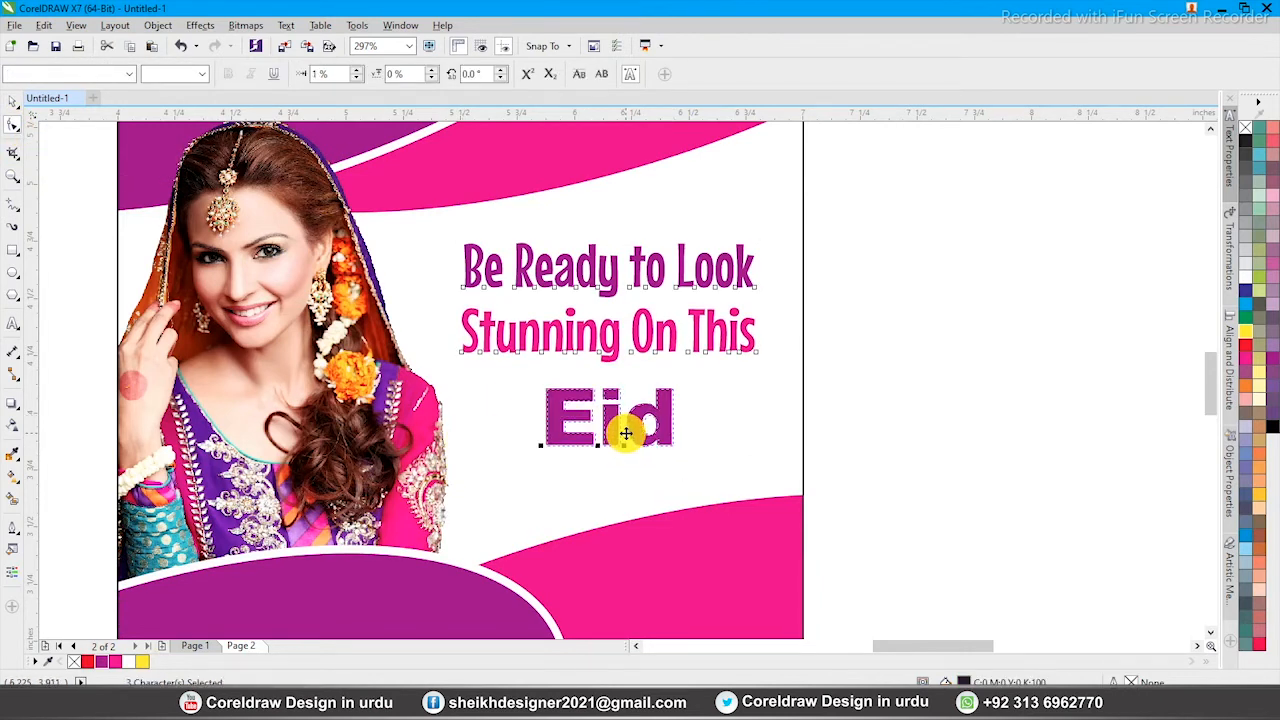
pyautogui.moveTo(625, 430); pyautogui.dragTo(626, 426)
pyautogui.press('space')
pyautogui.moveTo(760, 239); pyautogui.dragTo(763, 272)
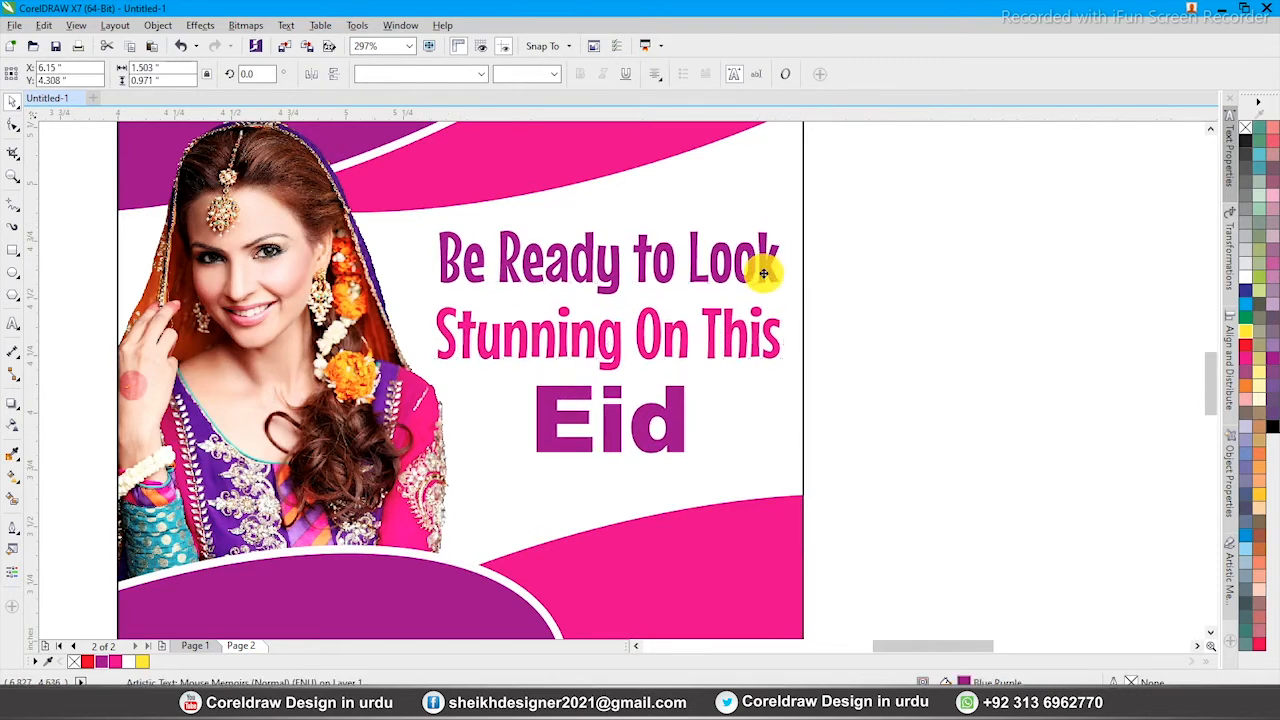
pyautogui.scroll(-2, 765, 310)
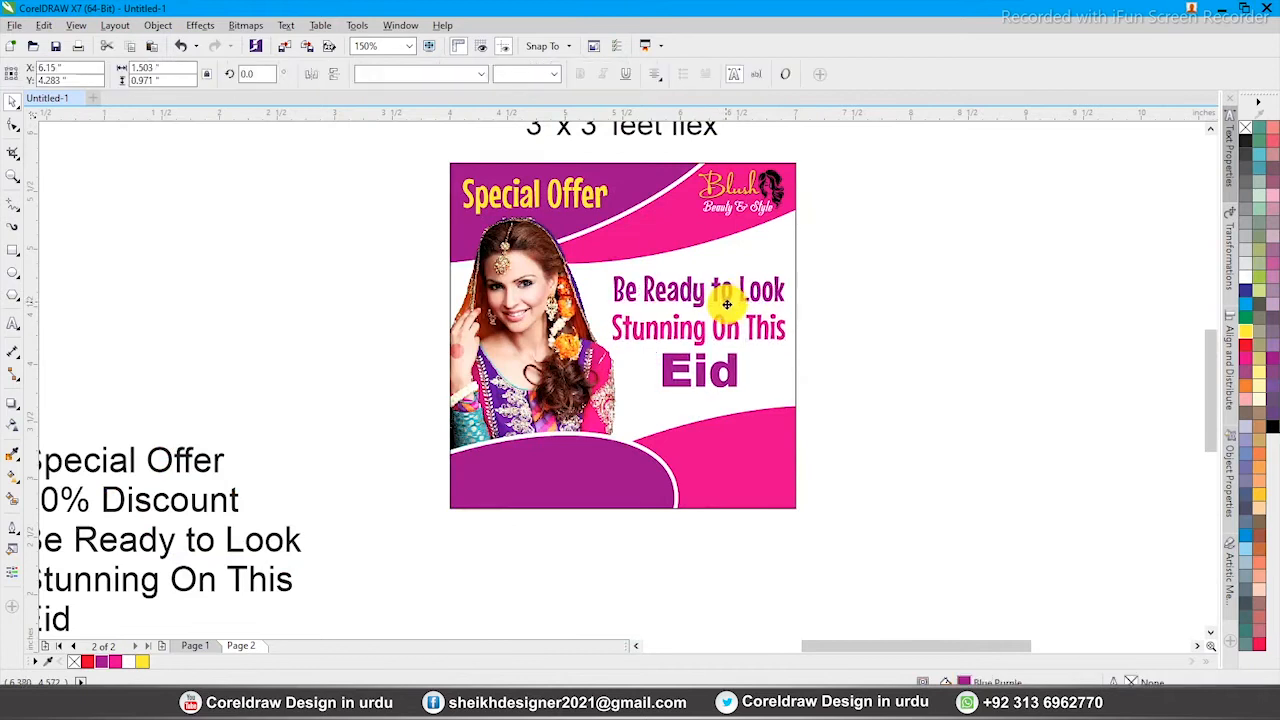
pyautogui.click(840, 320)
# Copy "50% Discount" from the text block into a separate two-line artistic text beside the banner.
pyautogui.scroll(-2, 616, 282)
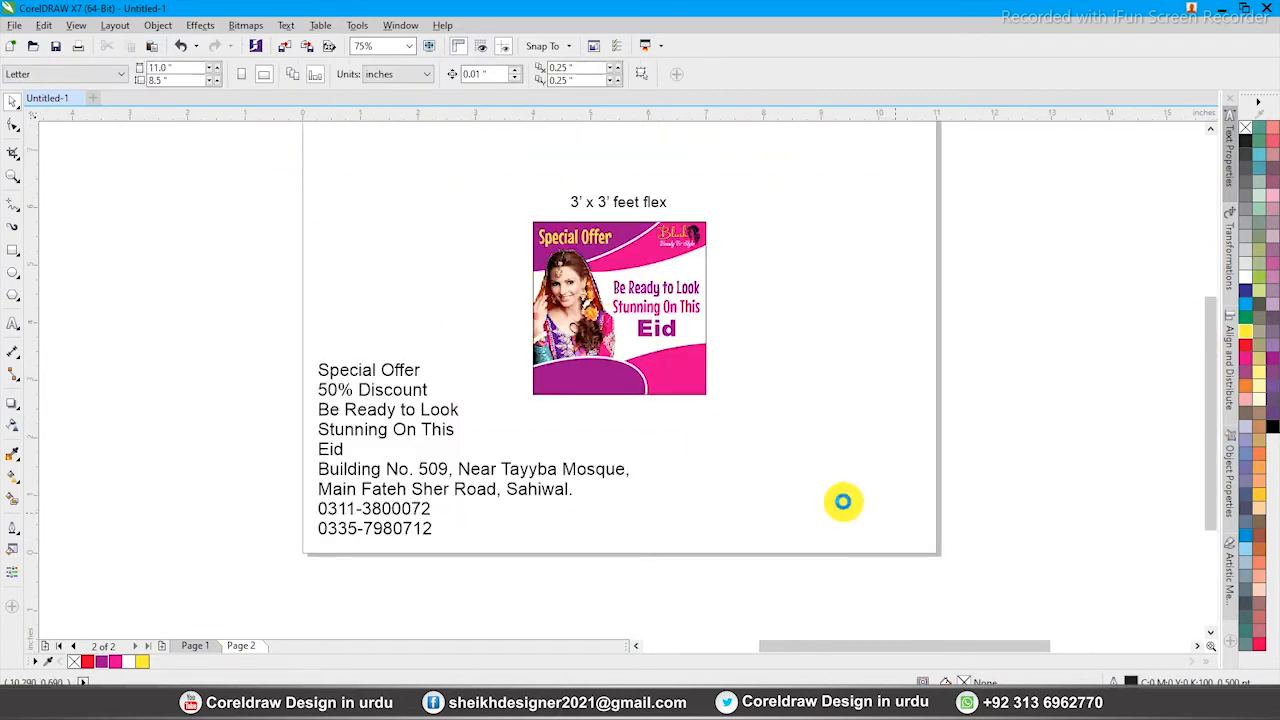
pyautogui.scroll(2, 526, 279)
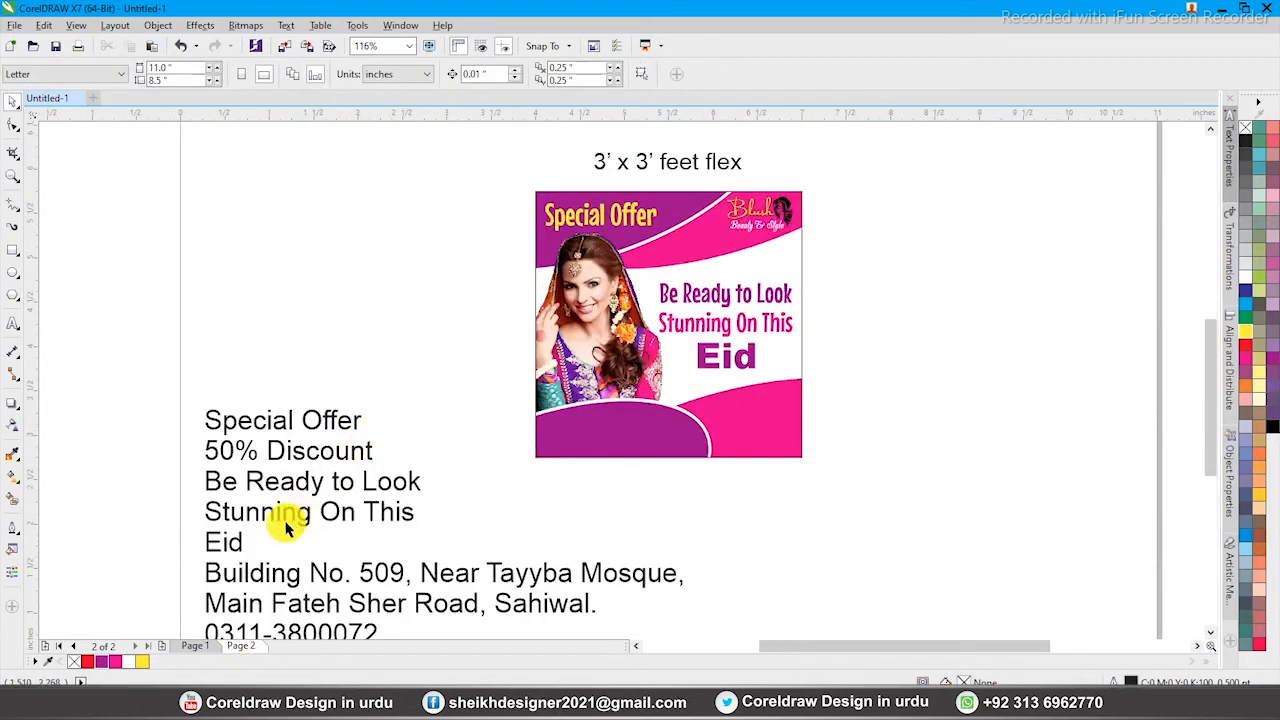
pyautogui.doubleClick(290, 452)
pyautogui.tripleClick(314, 452)
pyautogui.hotkey('ctrl', 'c')
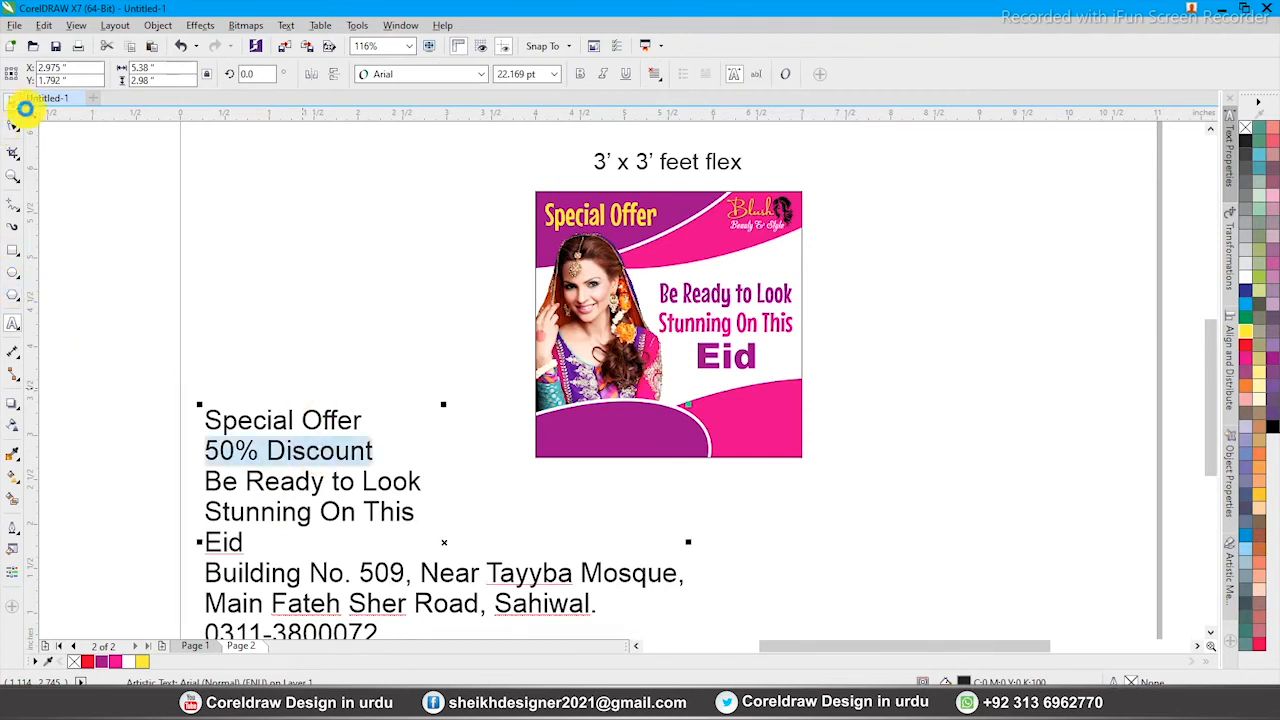
pyautogui.click(24, 108)
pyautogui.click(13, 320)
pyautogui.click(343, 277)
pyautogui.hotkey('ctrl', 'v')
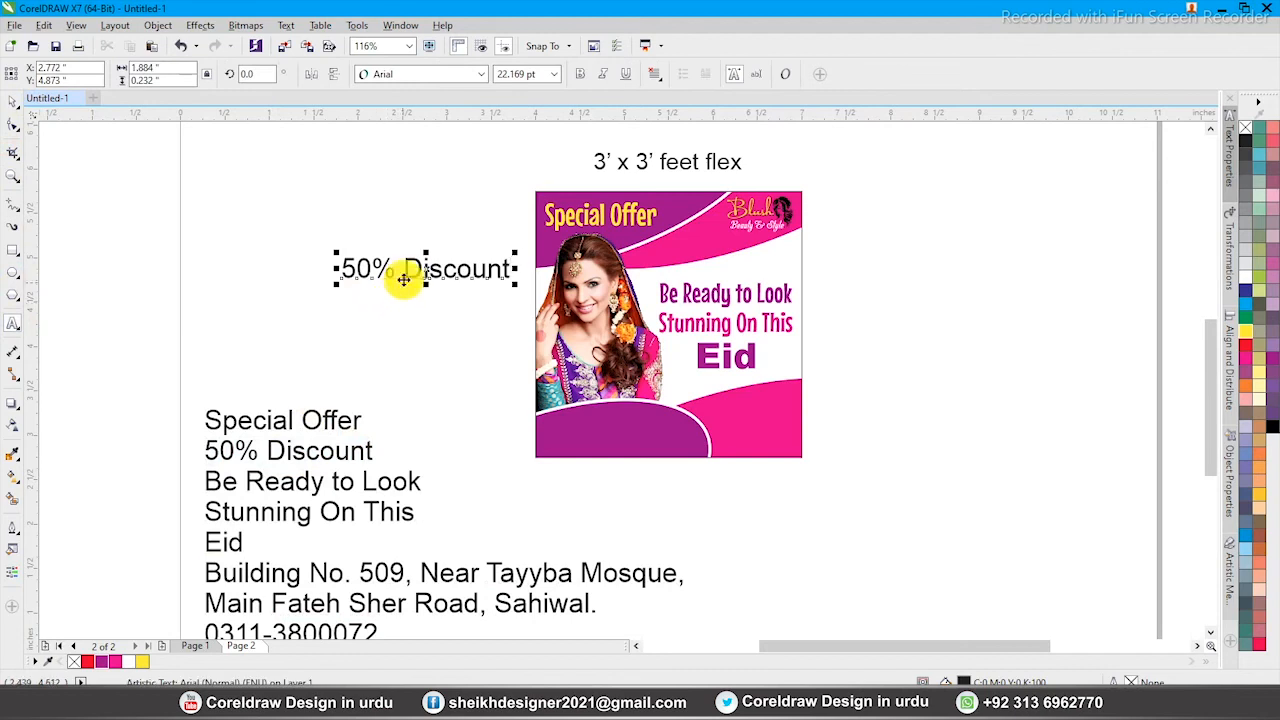
pyautogui.click(408, 264)
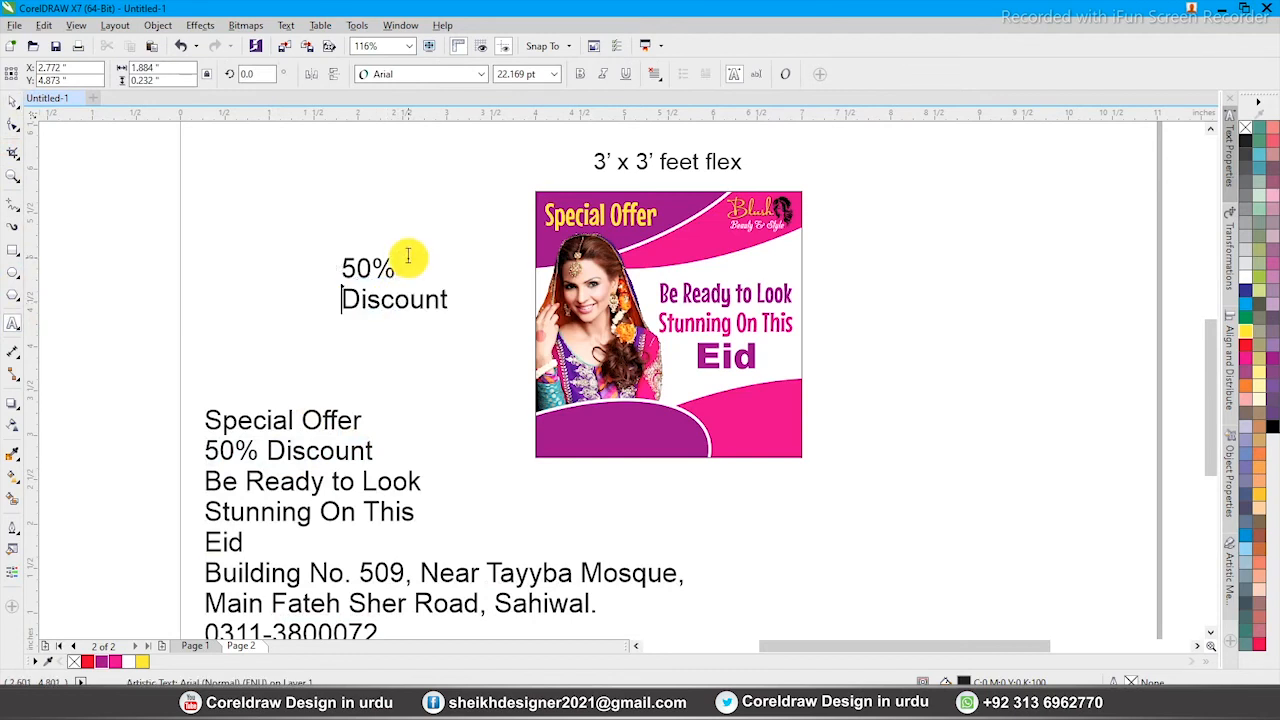
pyautogui.hotkey('ctrl', 'space')
pyautogui.click(870, 258)
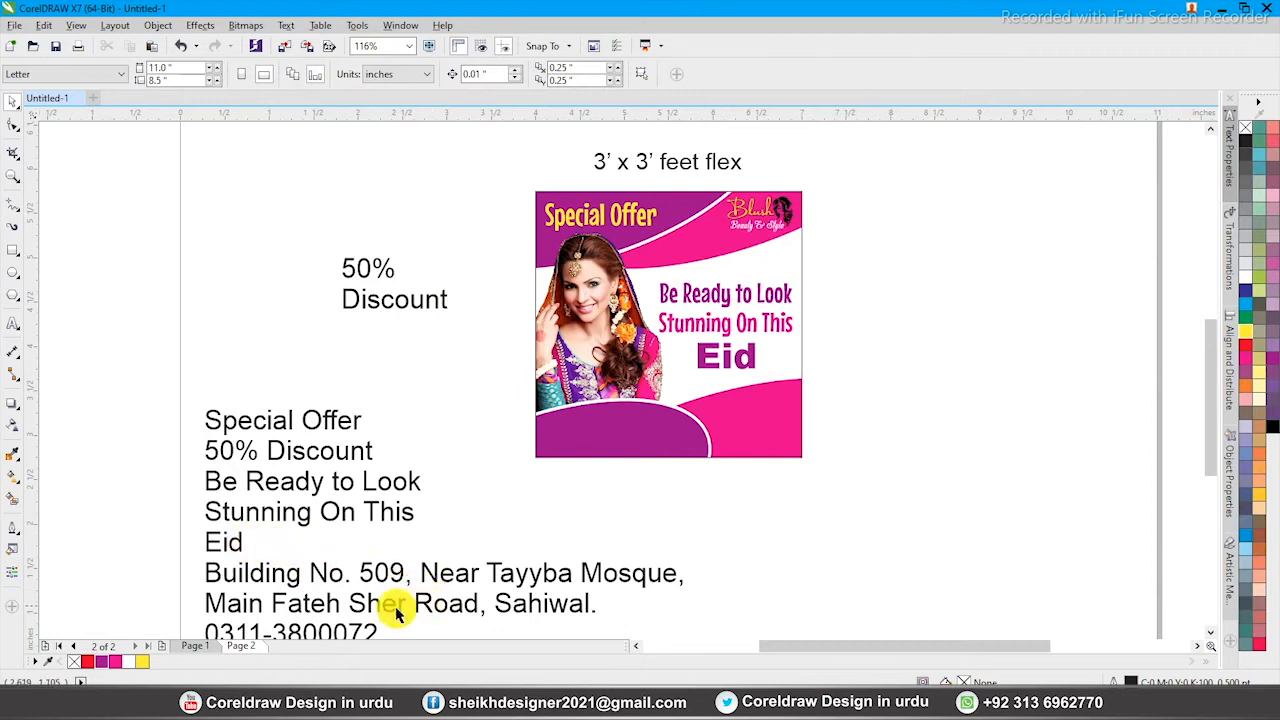
pyautogui.scroll(-2, 414, 332)
pyautogui.press('F2')
pyautogui.moveTo(277, 266); pyautogui.dragTo(765, 632)
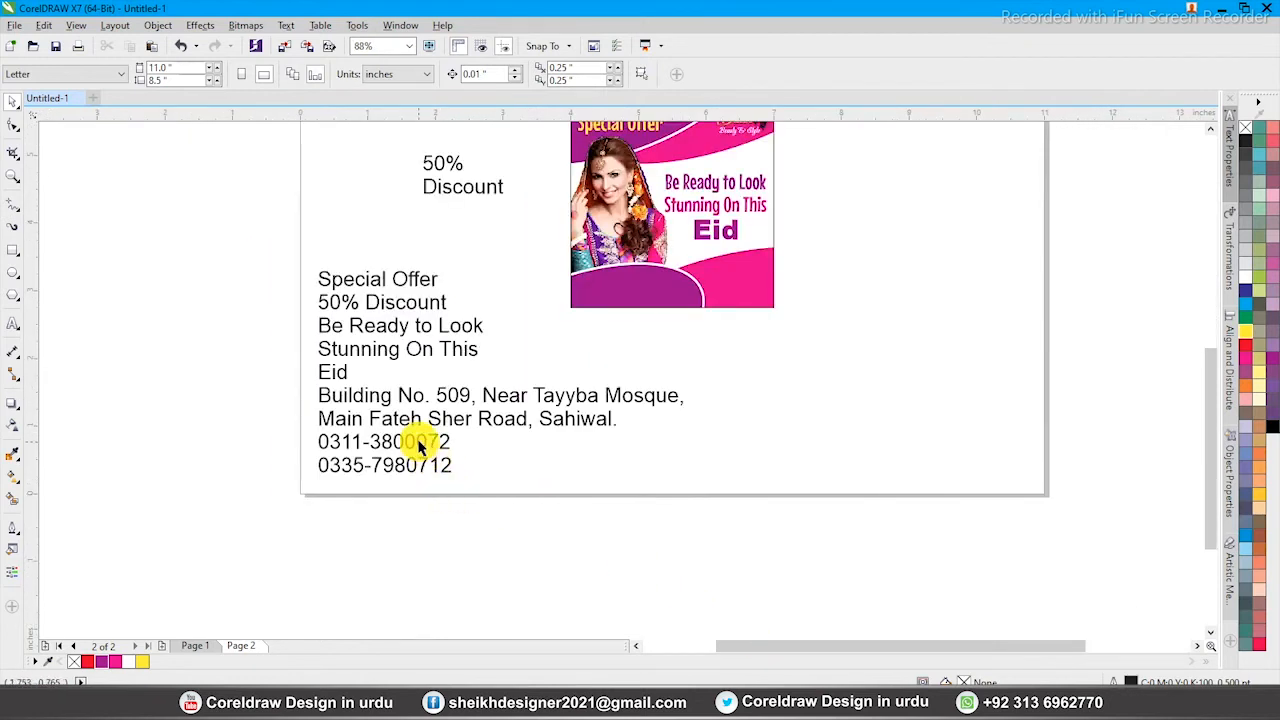
pyautogui.click(420, 447)
pyautogui.scroll(-2, 505, 310)
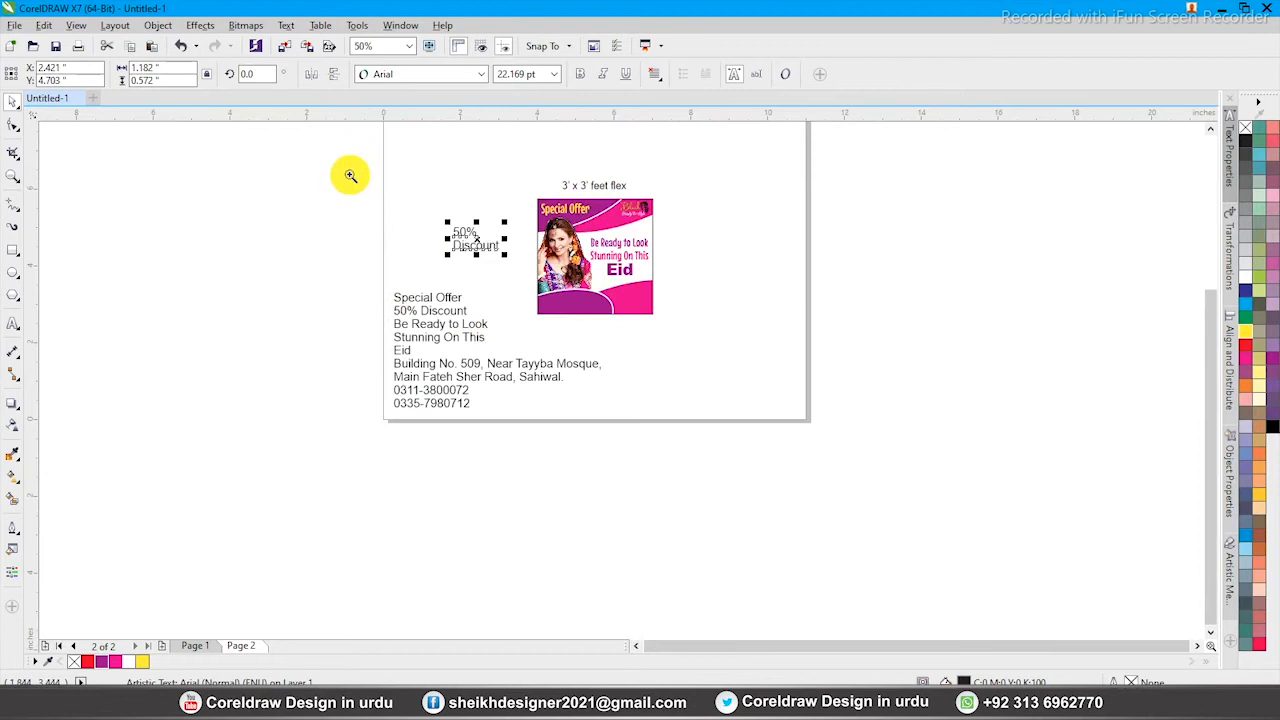
pyautogui.scroll(4, 590, 270)
pyautogui.click(465, 355)
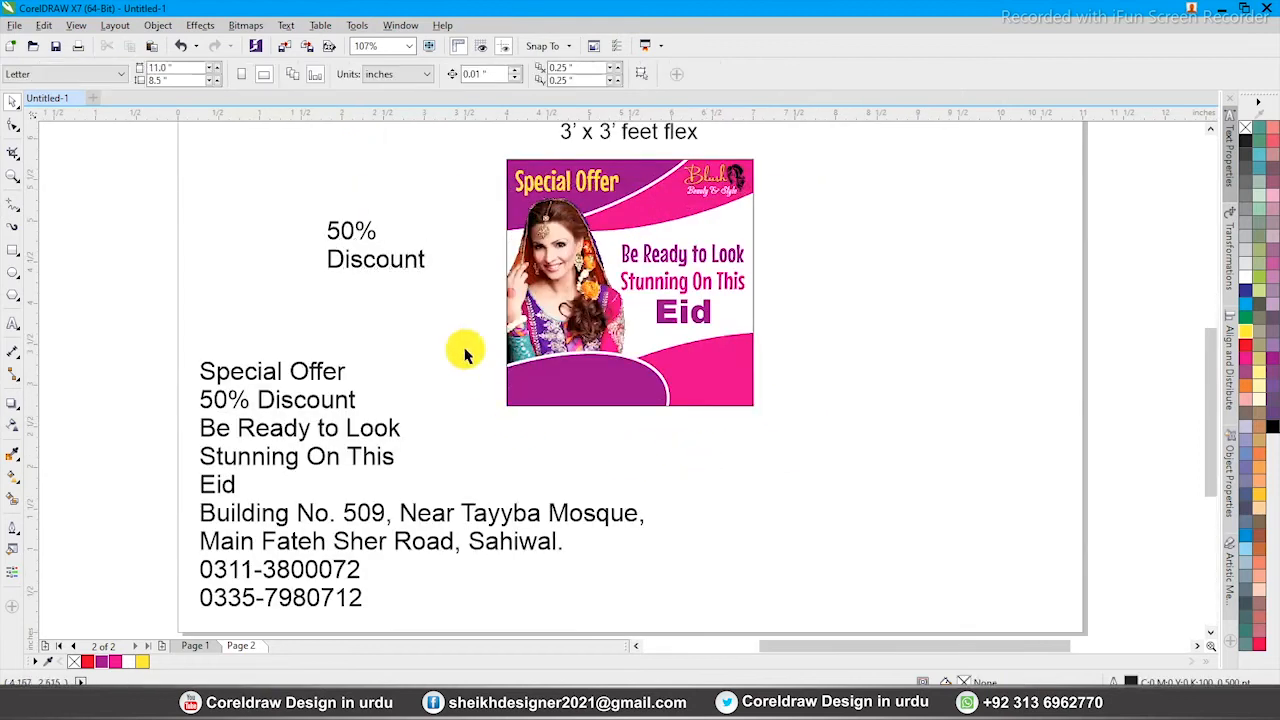
# Import the tag collection file 1 from the Tags folder and delete everything except the pink scalloped tag with its string.
pyautogui.hotkey('ctrl', 'i')
pyautogui.click(436, 224)
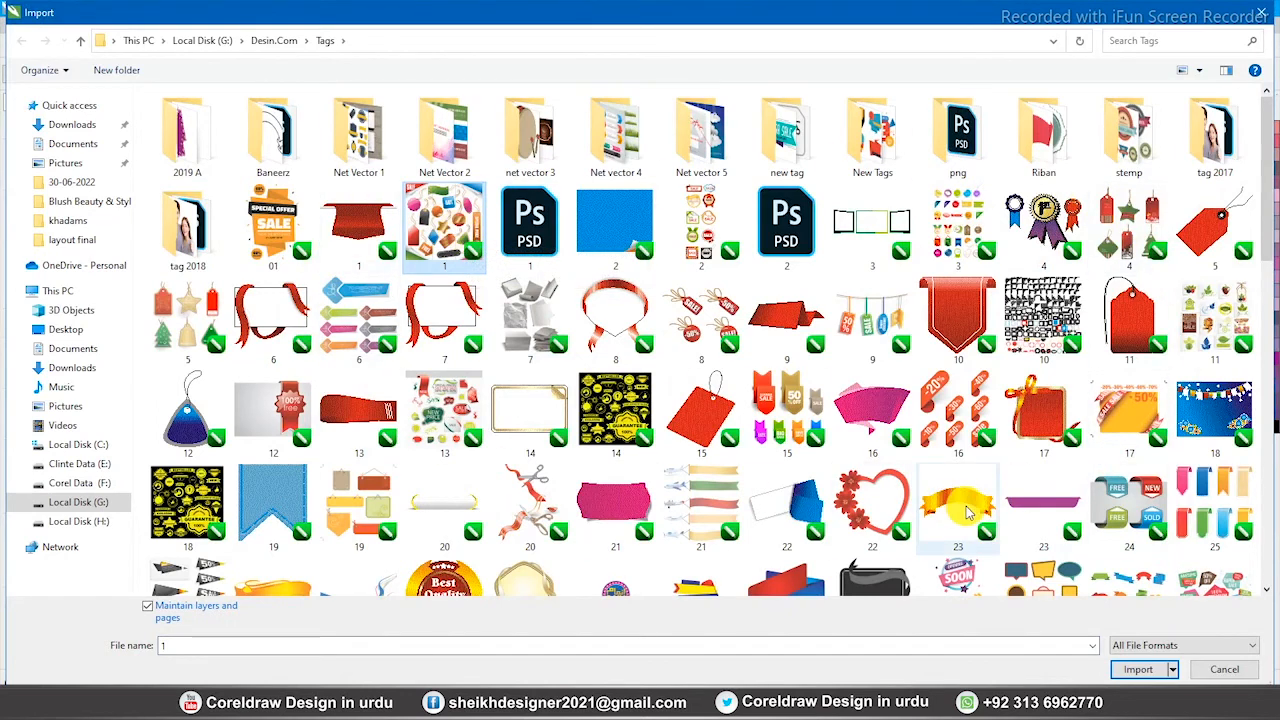
pyautogui.doubleClick(457, 237)
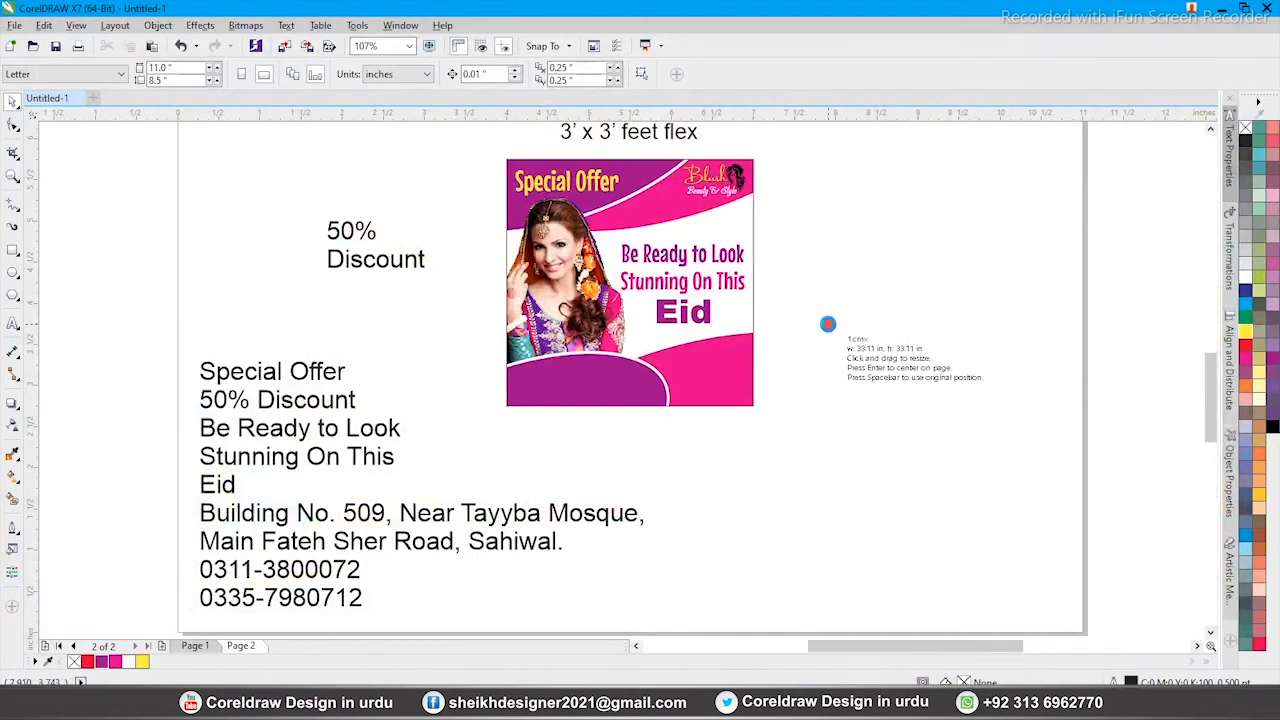
pyautogui.click(826, 330)
pyautogui.hotkey('shift', 'F2')
pyautogui.click(505, 75)
pyautogui.press('Delete')
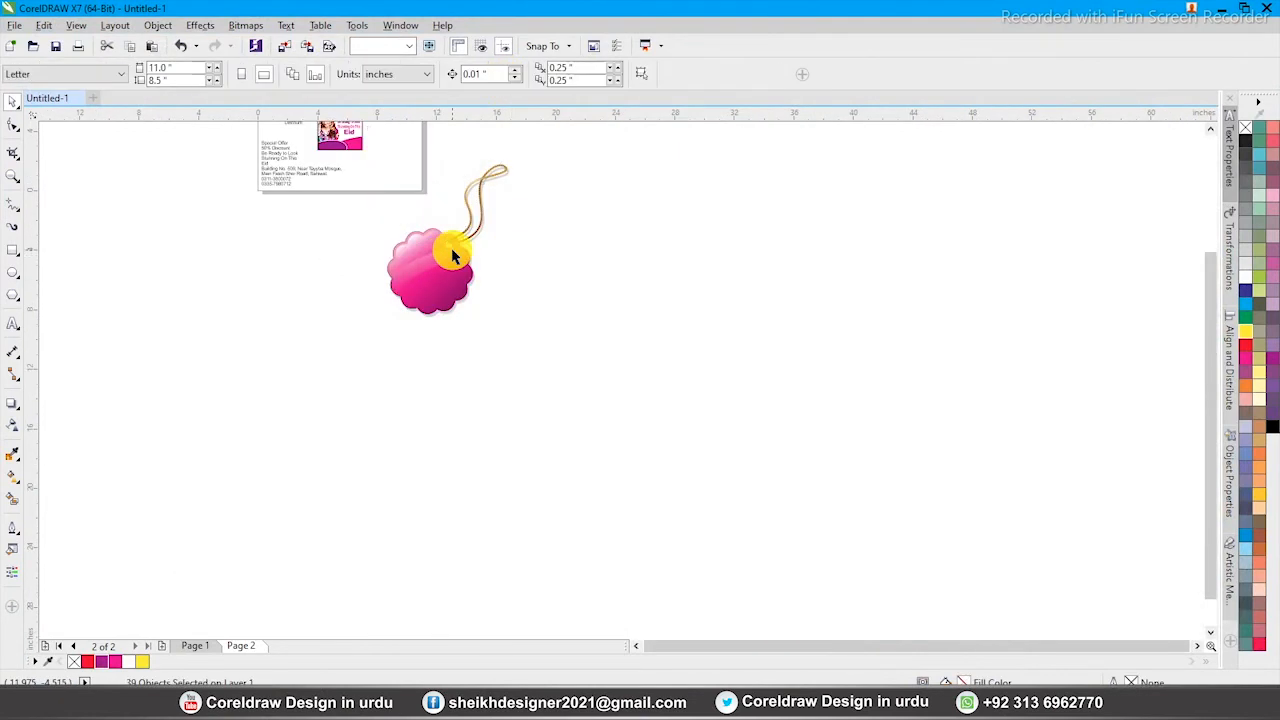
# Shrink the pink tag to about 1.00 by 1.25 inches and place it on the banner between the heading and the logo.
pyautogui.click(452, 256)
pyautogui.scroll(2, 452, 256)
pyautogui.moveTo(905, 632); pyautogui.dragTo(659, 466)
pyautogui.moveTo(647, 308); pyautogui.dragTo(536, 175)
pyautogui.press('F2')
pyautogui.moveTo(463, 139); pyautogui.dragTo(600, 206)
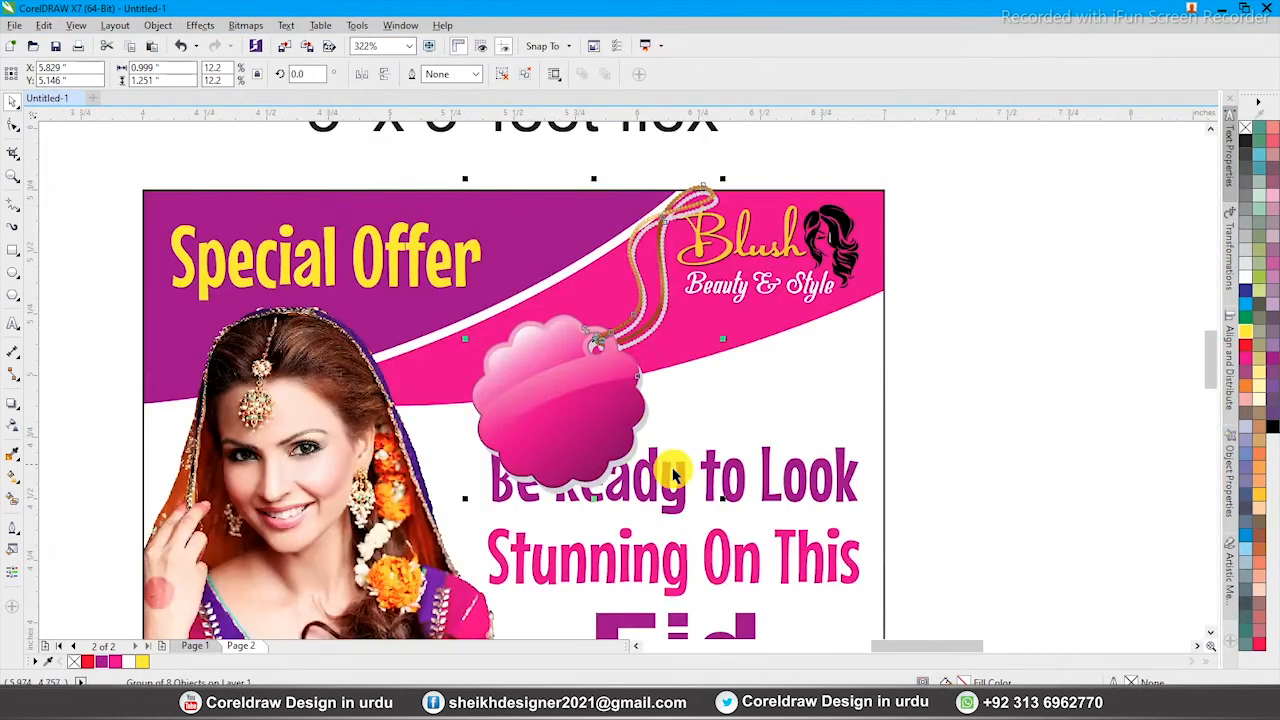
# Mirror the pink tag horizontally, resize it to about 1.05 by 1.32 inches and position it above the slogan.
pyautogui.moveTo(726, 497); pyautogui.dragTo(657, 448)
pyautogui.moveTo(580, 318)
pyautogui.mouseDown()
pyautogui.moveTo(606, 349)
pyautogui.moveTo(571, 343)
pyautogui.moveTo(578, 330)
pyautogui.mouseUp()
pyautogui.click(368, 78)
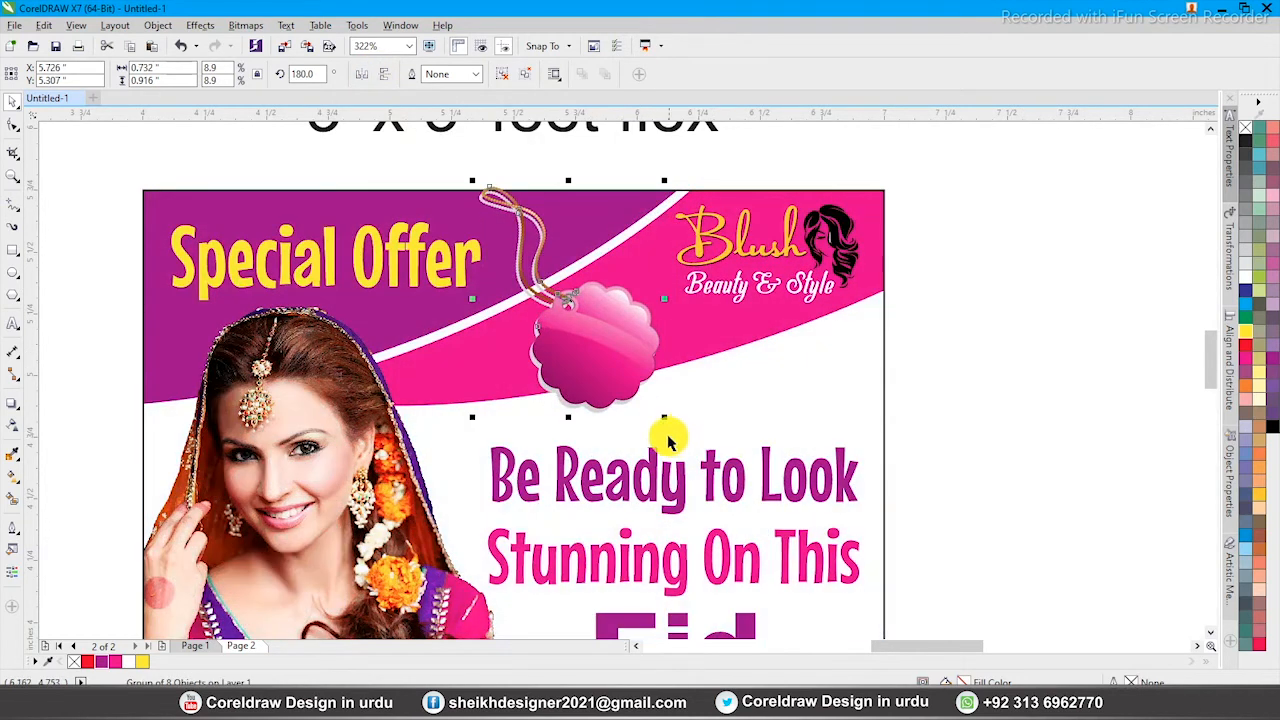
pyautogui.moveTo(667, 420); pyautogui.dragTo(702, 464)
pyautogui.moveTo(633, 372); pyautogui.dragTo(626, 357)
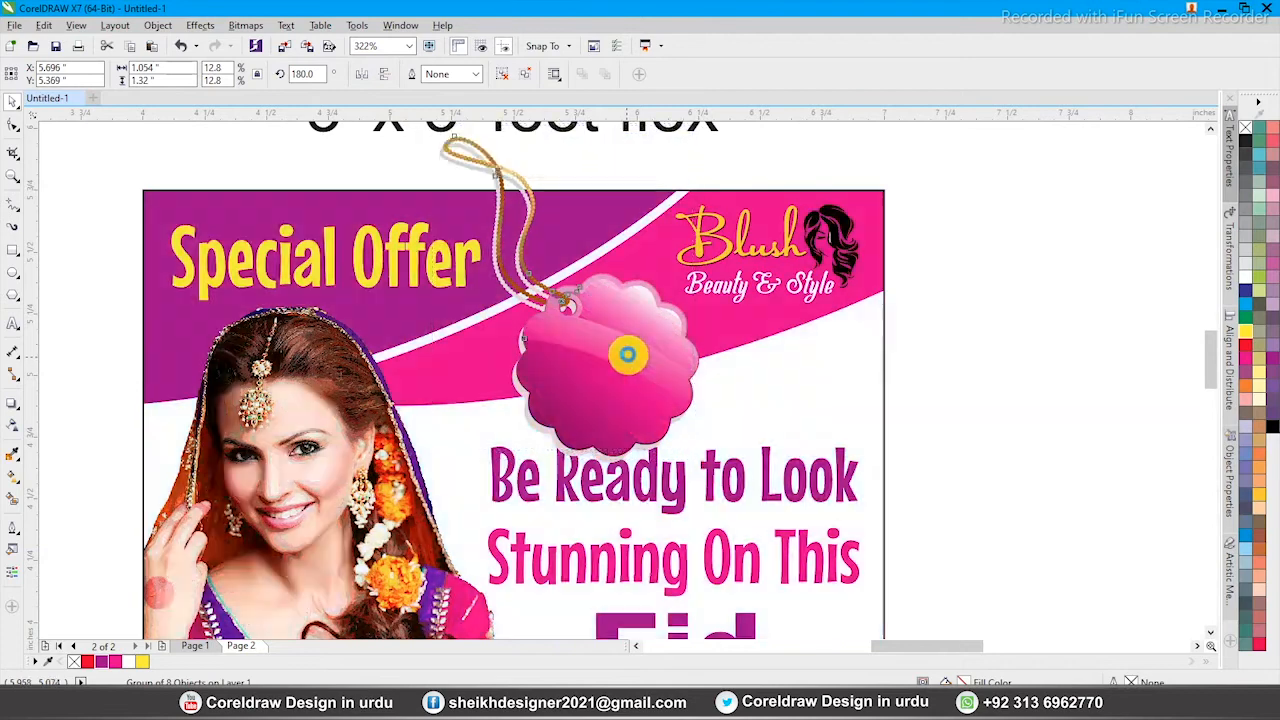
# Move the slogan down below the tag and shrink the woman's photo slightly.
pyautogui.scroll(-3, 706, 294)
pyautogui.scroll(3, 763, 437)
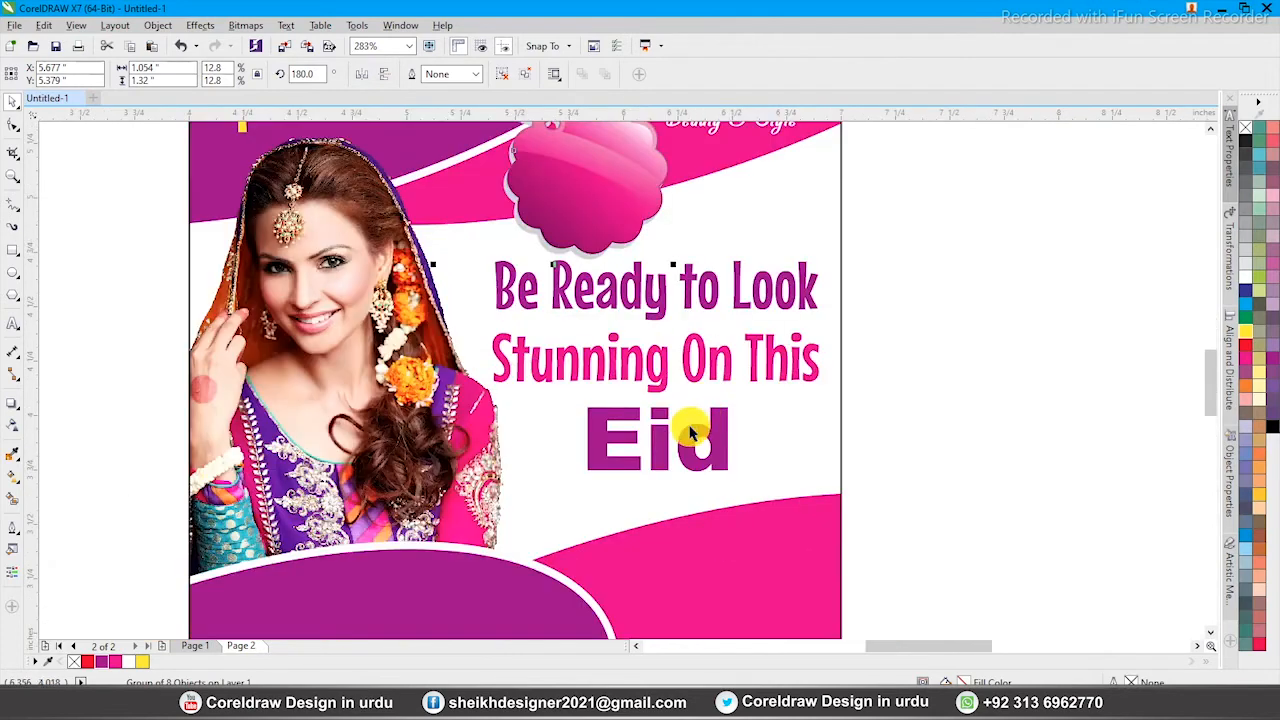
pyautogui.click(656, 367)
pyautogui.moveTo(656, 367); pyautogui.dragTo(657, 388)
pyautogui.click(336, 418)
pyautogui.moveTo(518, 131)
pyautogui.mouseDown()
pyautogui.moveTo(512, 143)
pyautogui.moveTo(506, 132)
pyautogui.mouseUp()
pyautogui.click(634, 343)
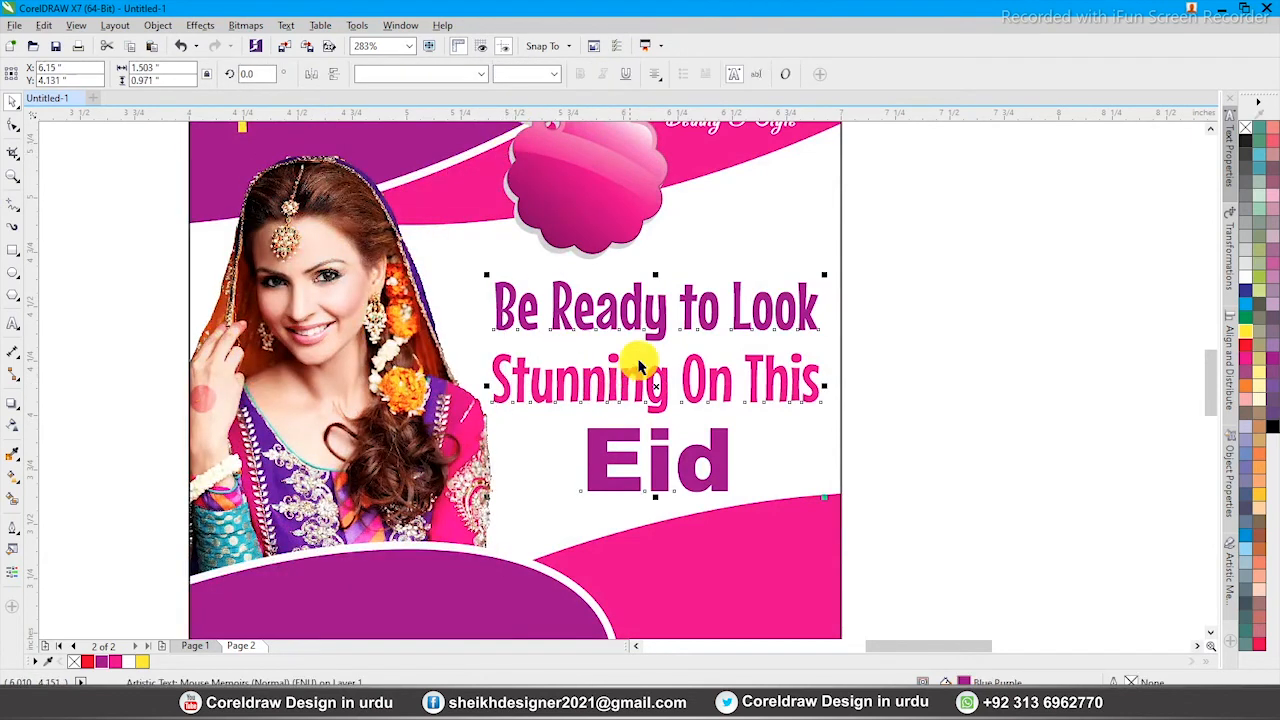
# Rotate the pink tag to about 174.6 degrees and keep it between the heading and the logo.
pyautogui.scroll(-3, 628, 260)
pyautogui.doubleClick(628, 260)
pyautogui.scroll(4, 643, 309)
pyautogui.moveTo(779, 516); pyautogui.dragTo(721, 416)
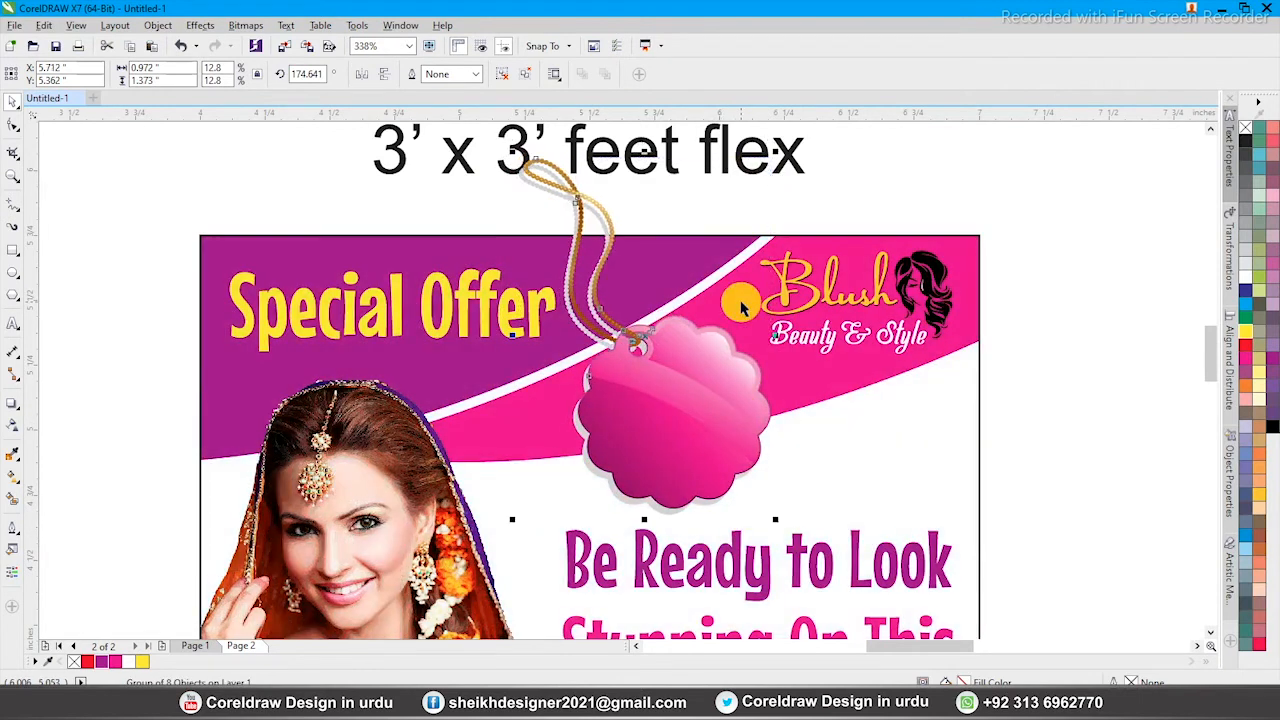
# Move the "50% Discount" text onto the pink tag and bring it to the front.
pyautogui.scroll(-3, 740, 300)
pyautogui.click(307, 373)
pyautogui.moveTo(307, 373); pyautogui.dragTo(757, 345)
pyautogui.scroll(5, 909, 483)
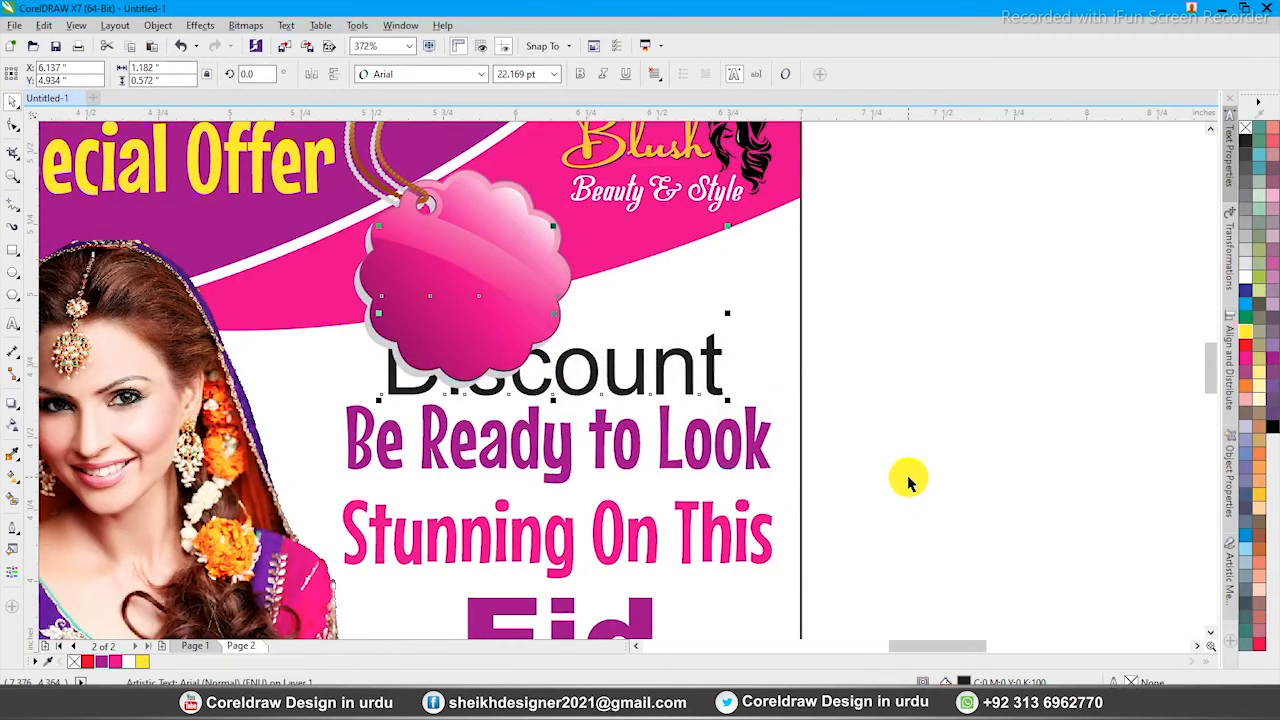
pyautogui.hotkey('ctrl', 'a')
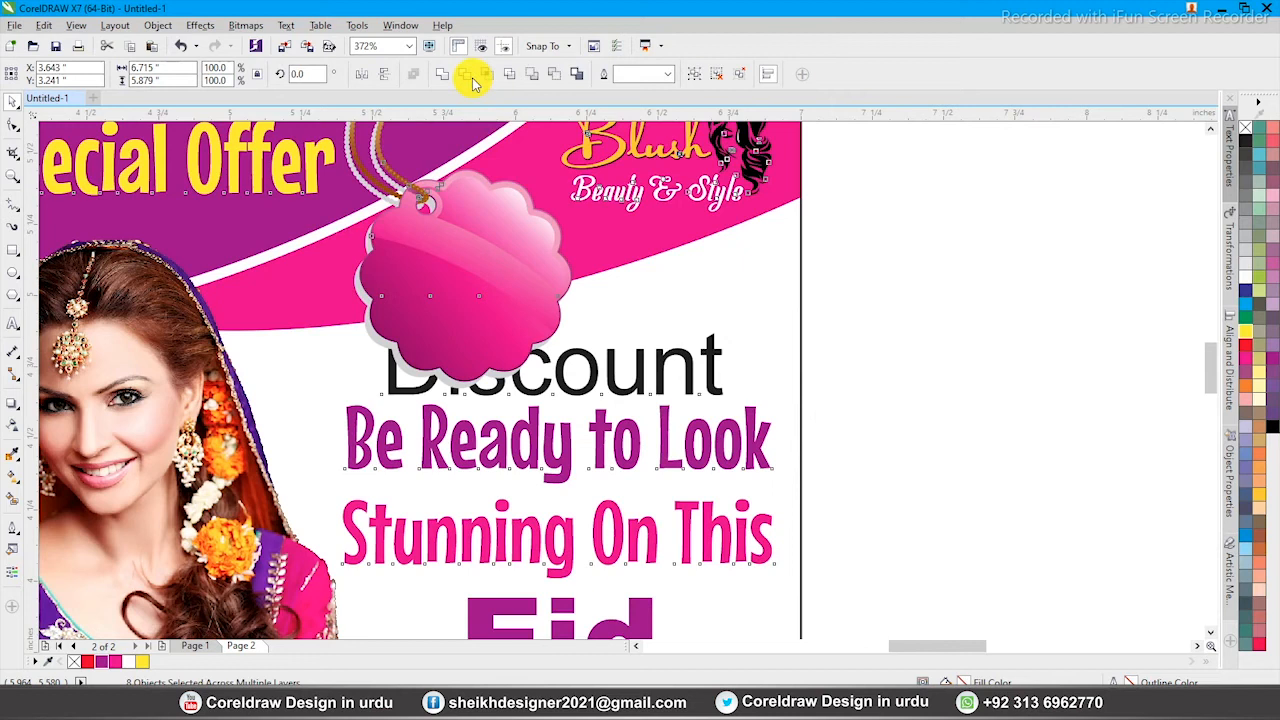
pyautogui.hotkey('ctrl', 'g')
pyautogui.click(584, 369)
pyautogui.click(597, 358)
pyautogui.hotkey('shift', 'pageup')
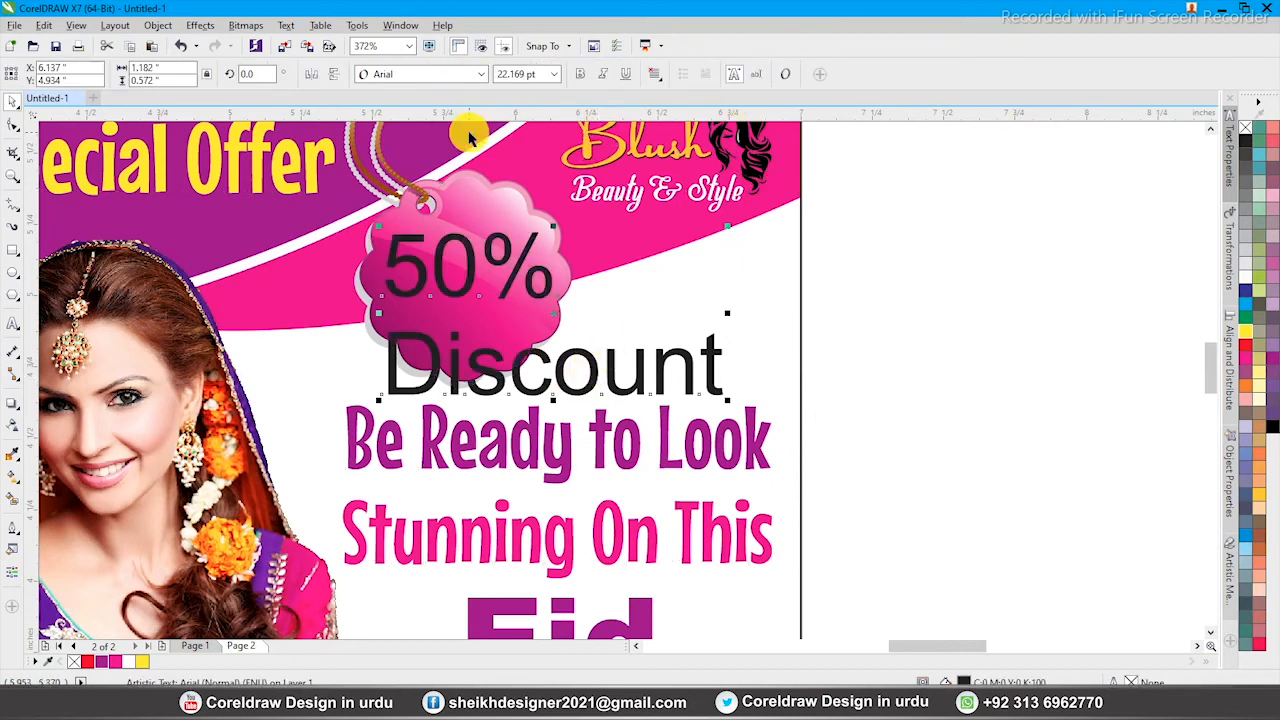
# Set the "50% Discount" text in Mouse Memoirs, size it to about 13.6 pt and center it on the pink tag.
pyautogui.click(481, 74)
pyautogui.click(434, 112)
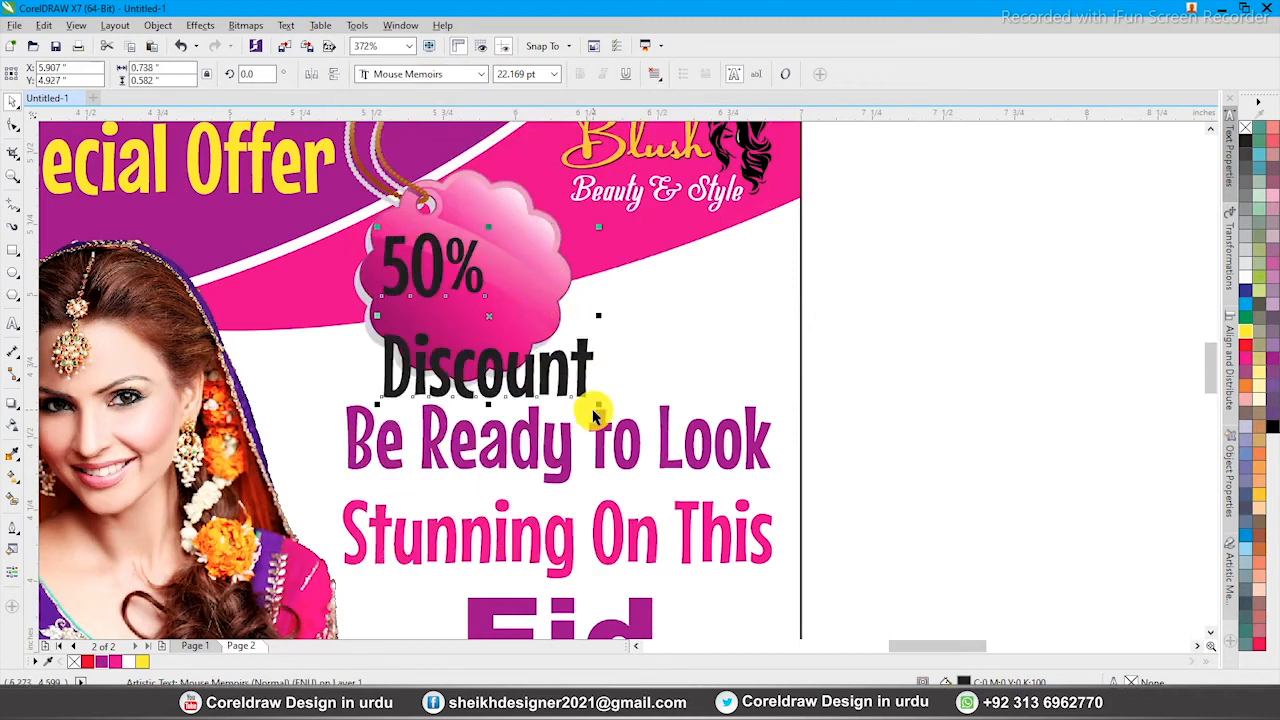
pyautogui.moveTo(600, 408); pyautogui.dragTo(500, 371)
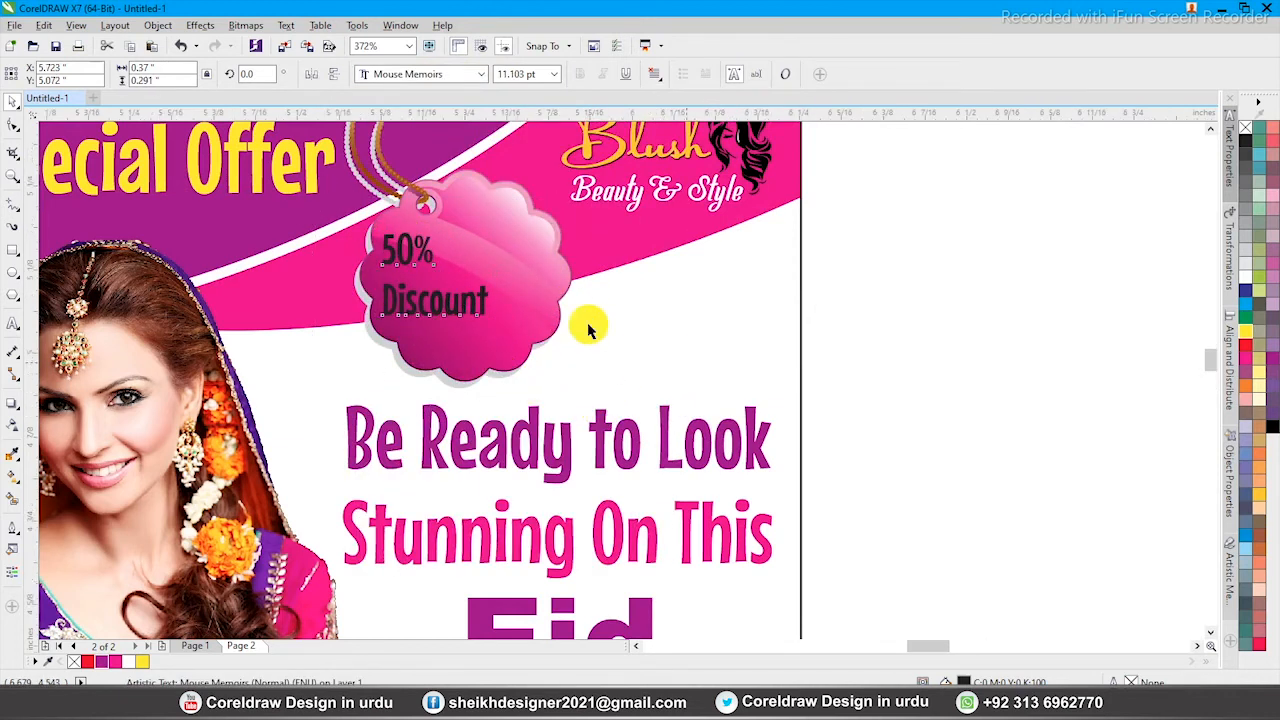
pyautogui.scroll(2, 422, 244)
pyautogui.moveTo(422, 244); pyautogui.dragTo(500, 283)
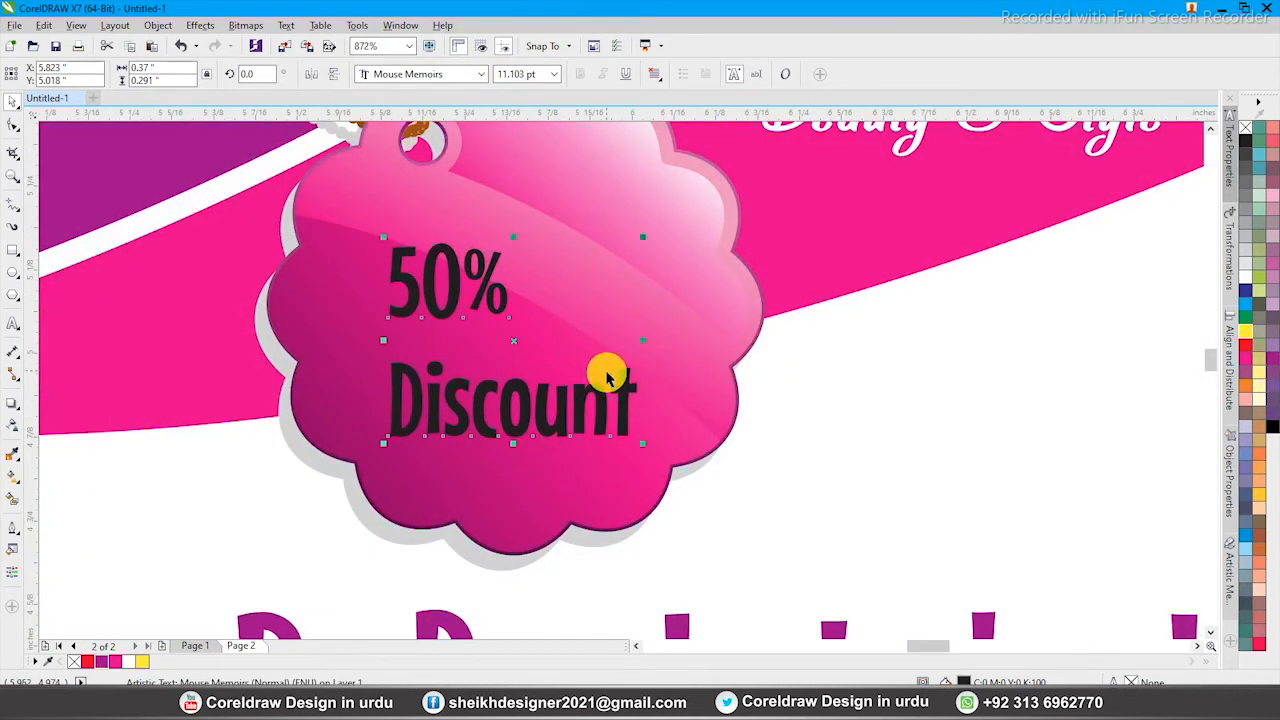
pyautogui.moveTo(642, 444); pyautogui.dragTo(644, 400)
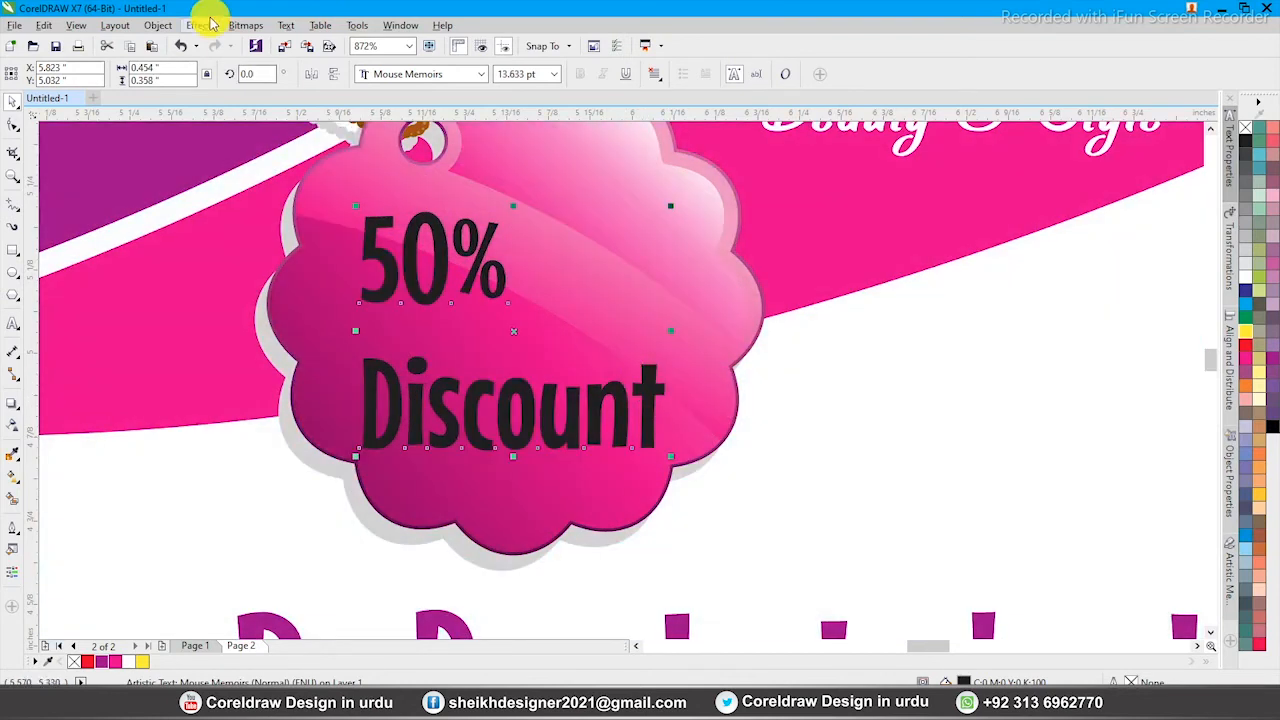
# Break the tag text into separate lines and enlarge "50%" to about 23.9 pt, centered above "Discount".
pyautogui.click(205, 24)
pyautogui.moveTo(157, 27)
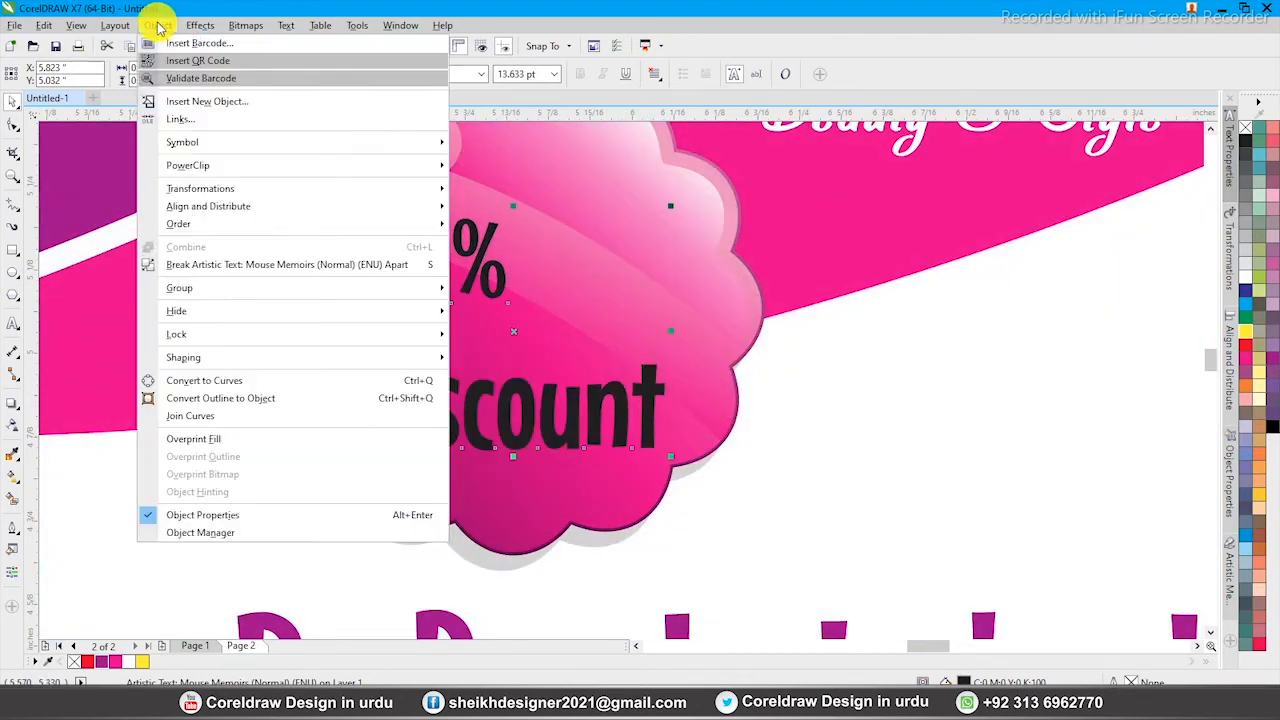
pyautogui.click(223, 266)
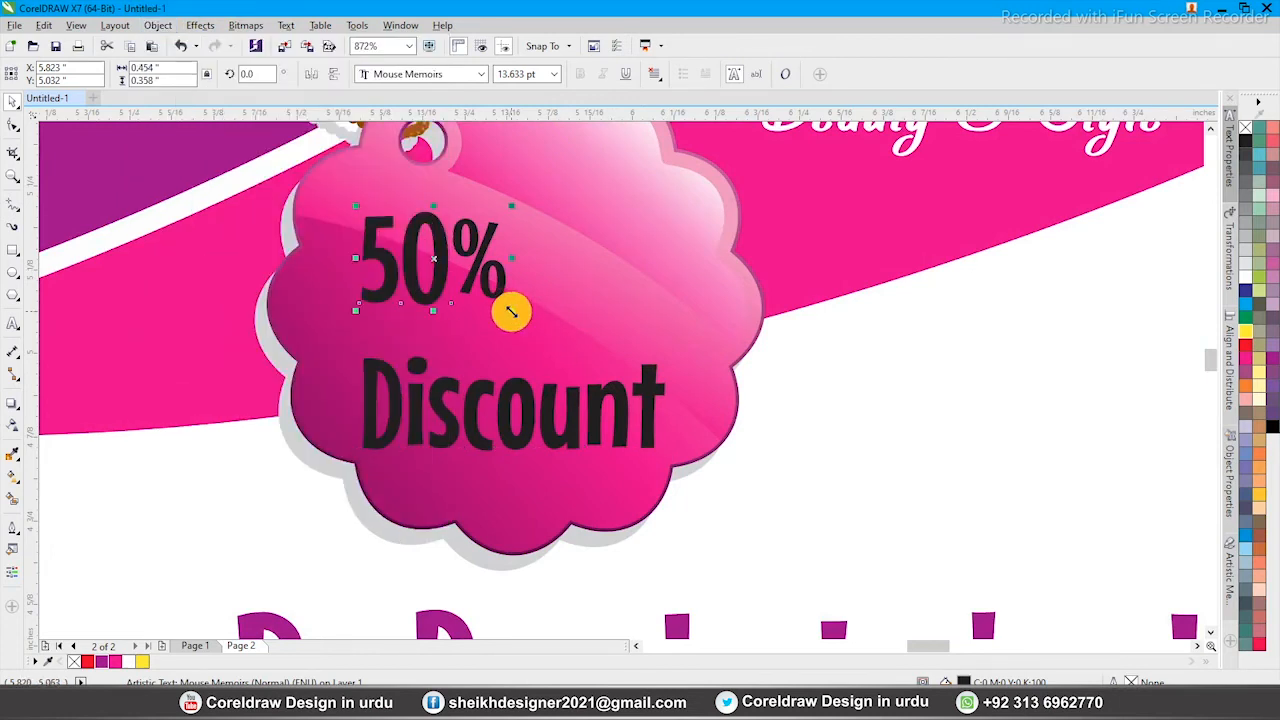
pyautogui.moveTo(511, 311); pyautogui.dragTo(626, 374)
pyautogui.moveTo(580, 274); pyautogui.dragTo(605, 265)
# Fill "50%" with yellow and "Discount" with white.
pyautogui.click(591, 294)
pyautogui.click(1240, 333)
pyautogui.click(617, 400)
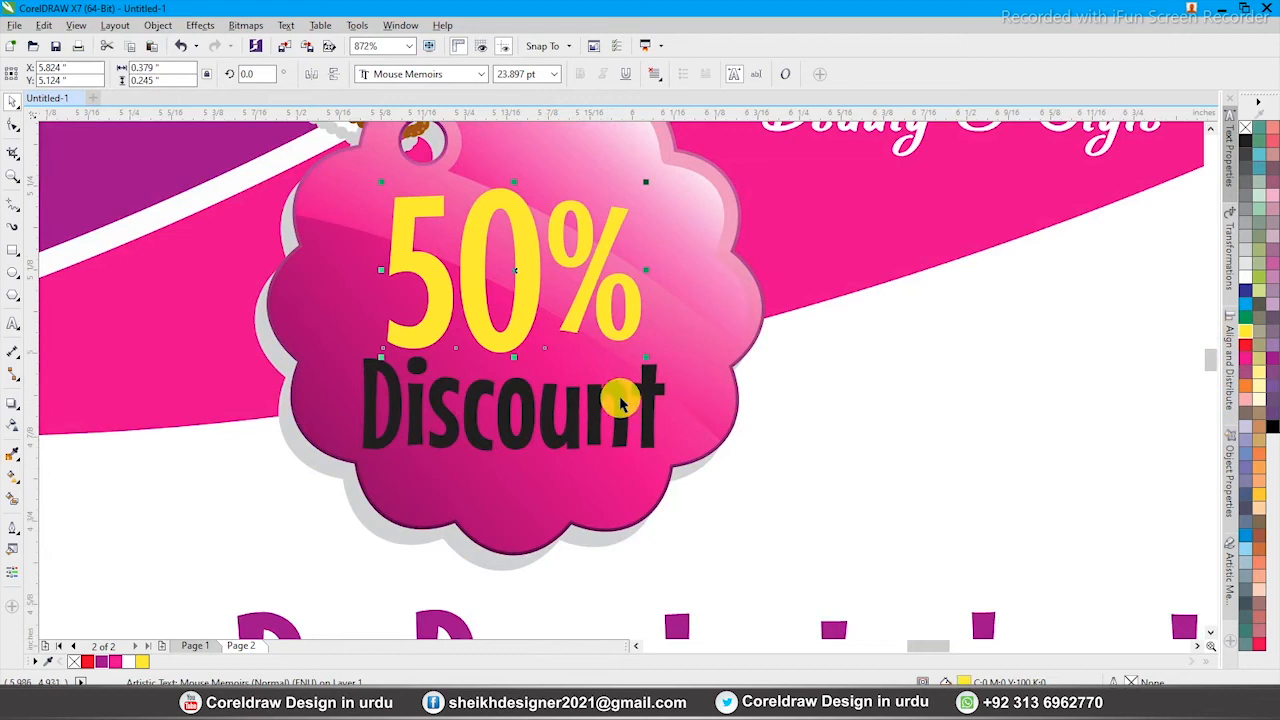
pyautogui.click(1244, 280)
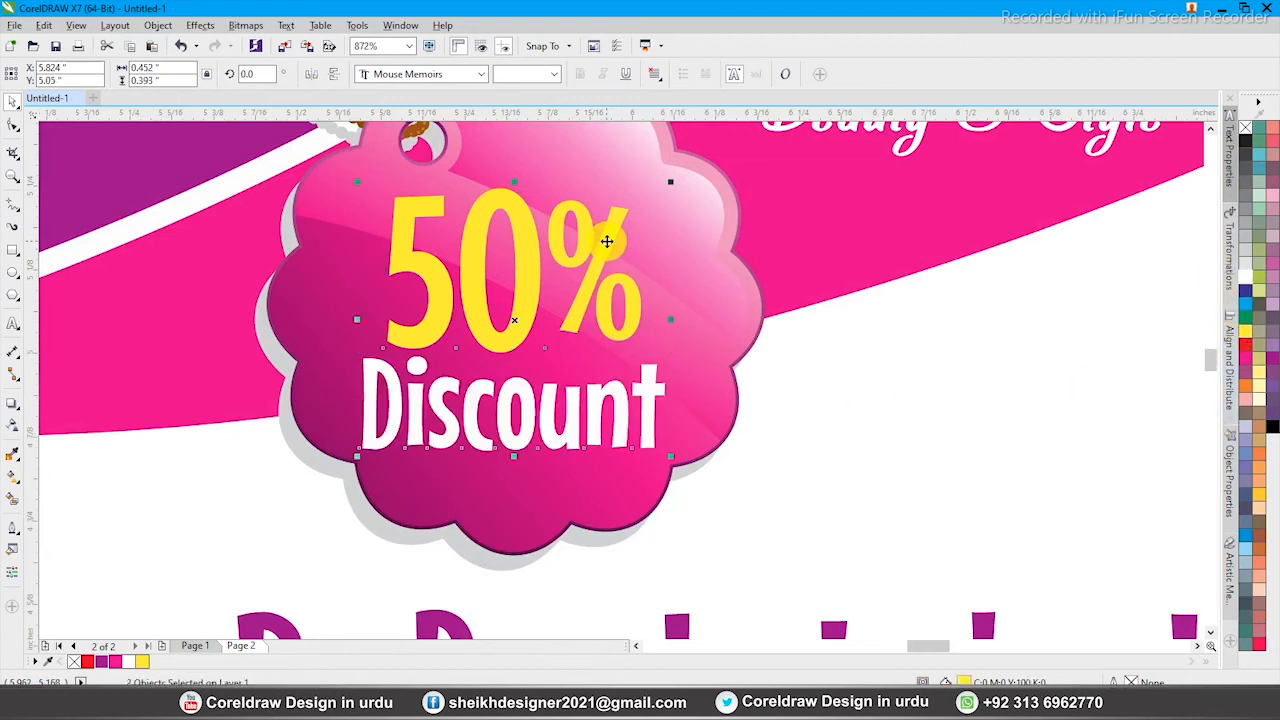
# Enlarge "50%" slightly to about 25.9 pt, keeping it centered over "Discount".
pyautogui.keyDown('ctrl'); pyautogui.click(607, 241); pyautogui.keyUp('ctrl')
pyautogui.scroll(2, 680, 300)
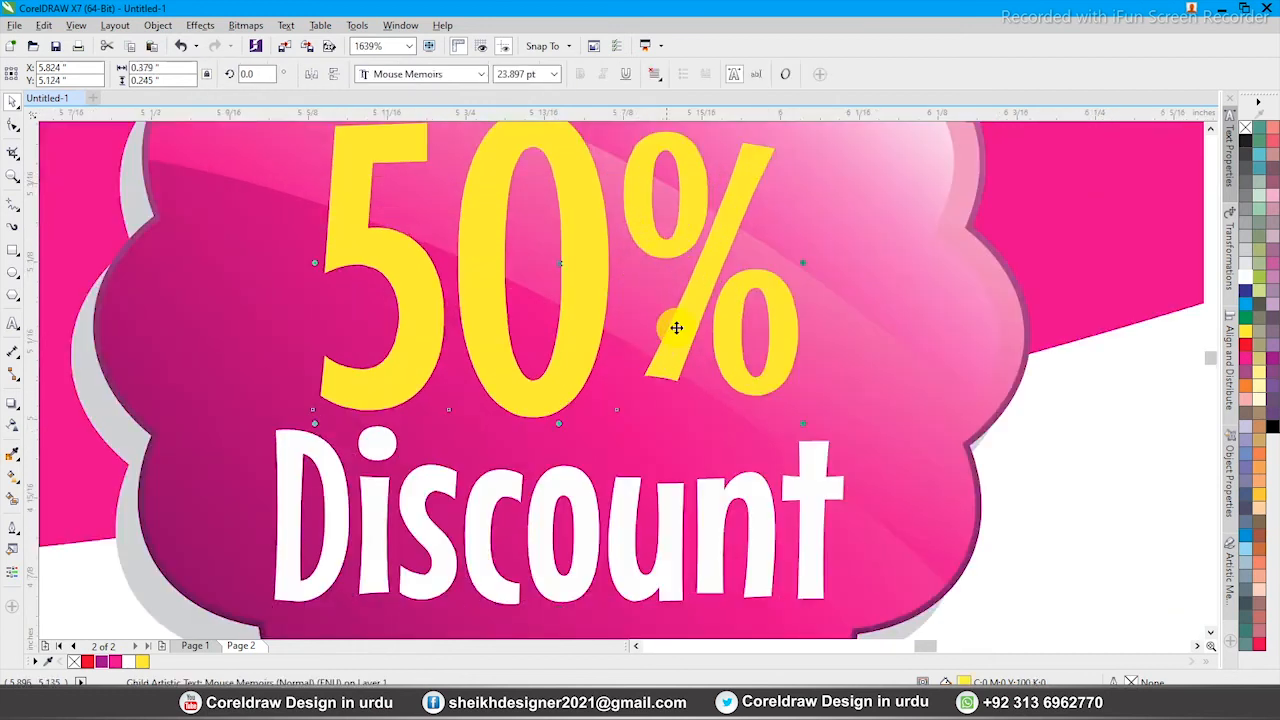
pyautogui.scroll(-2, 725, 395)
pyautogui.moveTo(768, 248); pyautogui.dragTo(787, 235)
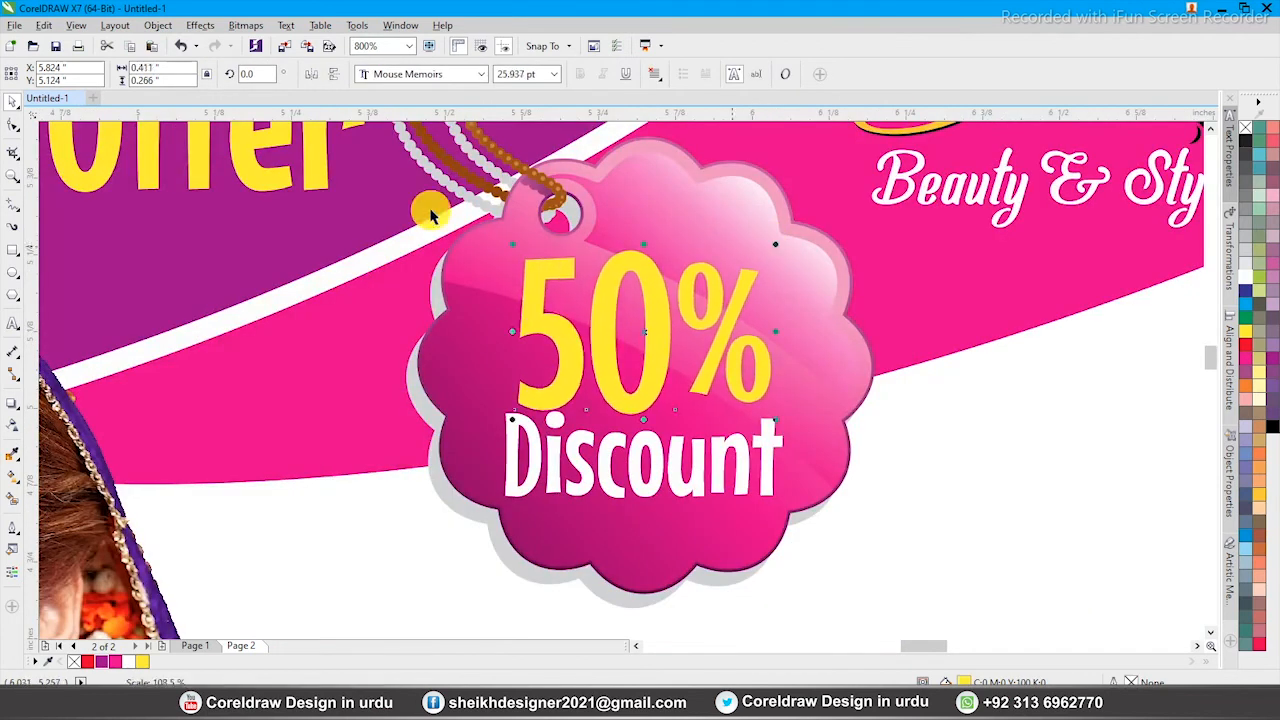
pyautogui.scroll(2, 666, 357)
pyautogui.scroll(-2, 639, 336)
# Duplicate the grouped tag text with a slight offset, fill the copy black and put it behind the original as a shadow.
pyautogui.click(706, 466)
pyautogui.scroll(2, 706, 466)
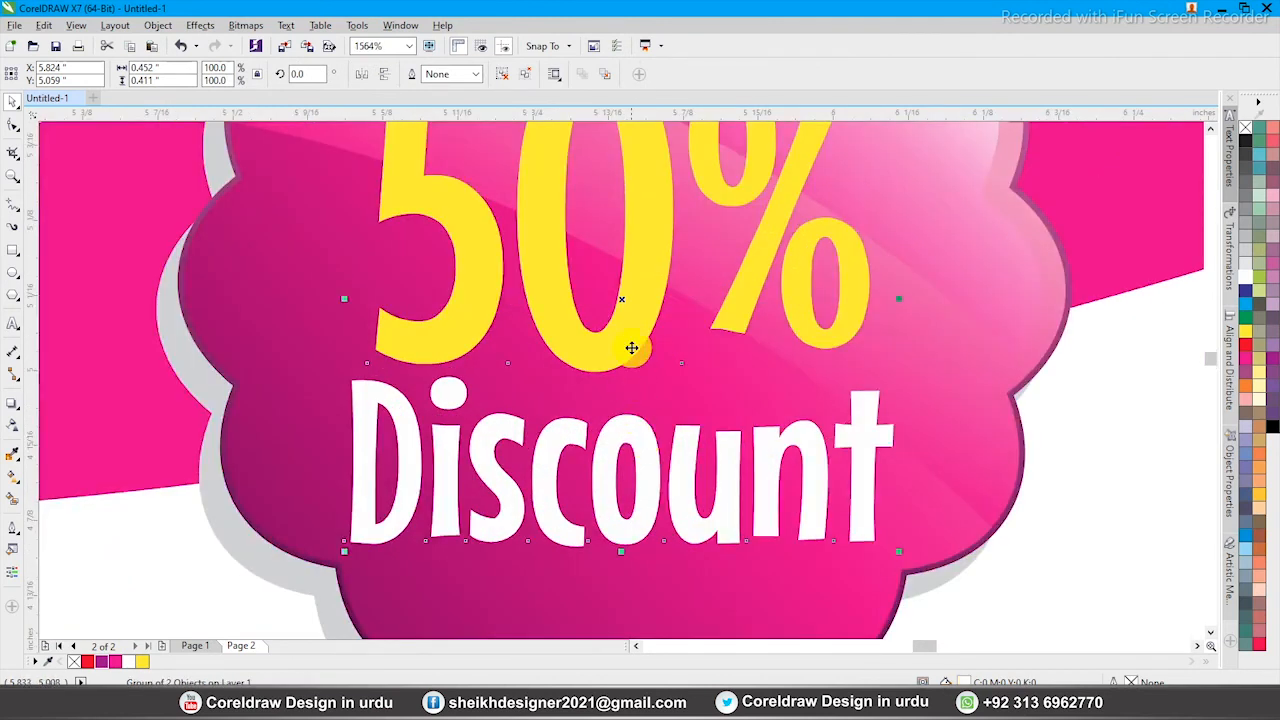
pyautogui.moveTo(631, 343); pyautogui.dragTo(640, 355)
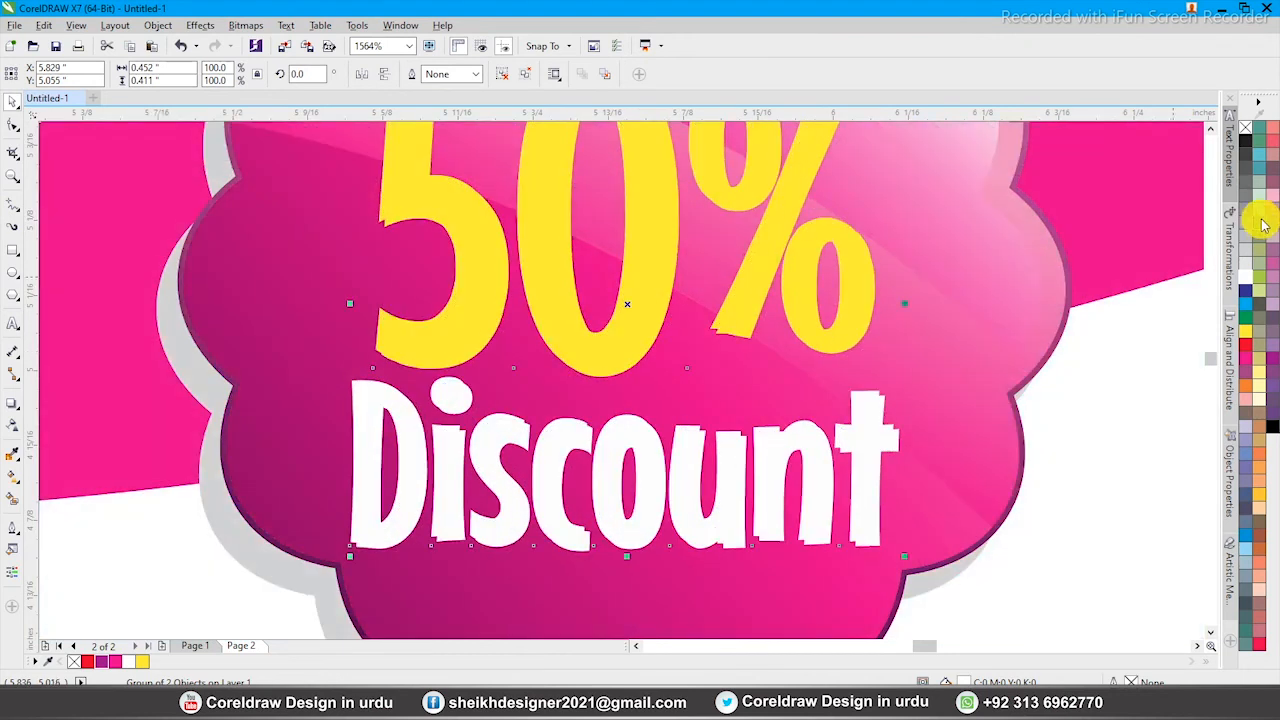
pyautogui.click(1245, 140)
pyautogui.press('Escape')
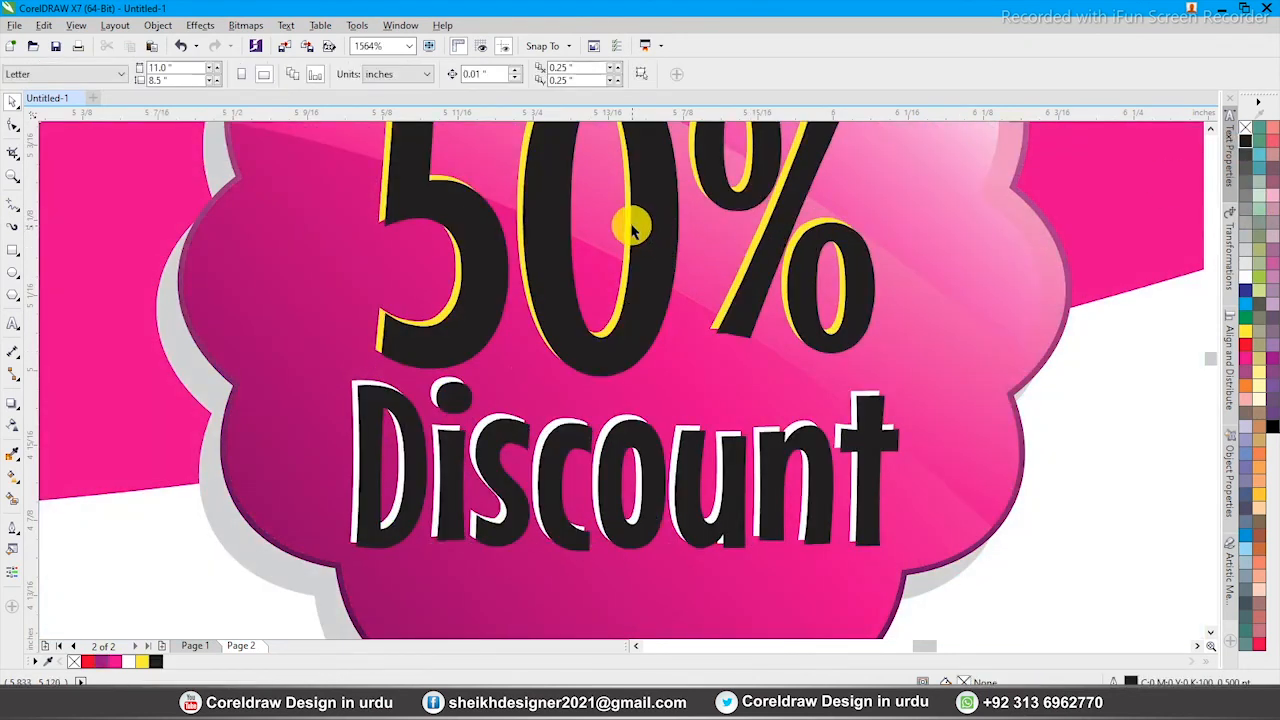
pyautogui.click(627, 225)
pyautogui.hotkey('ctrl', 'z')
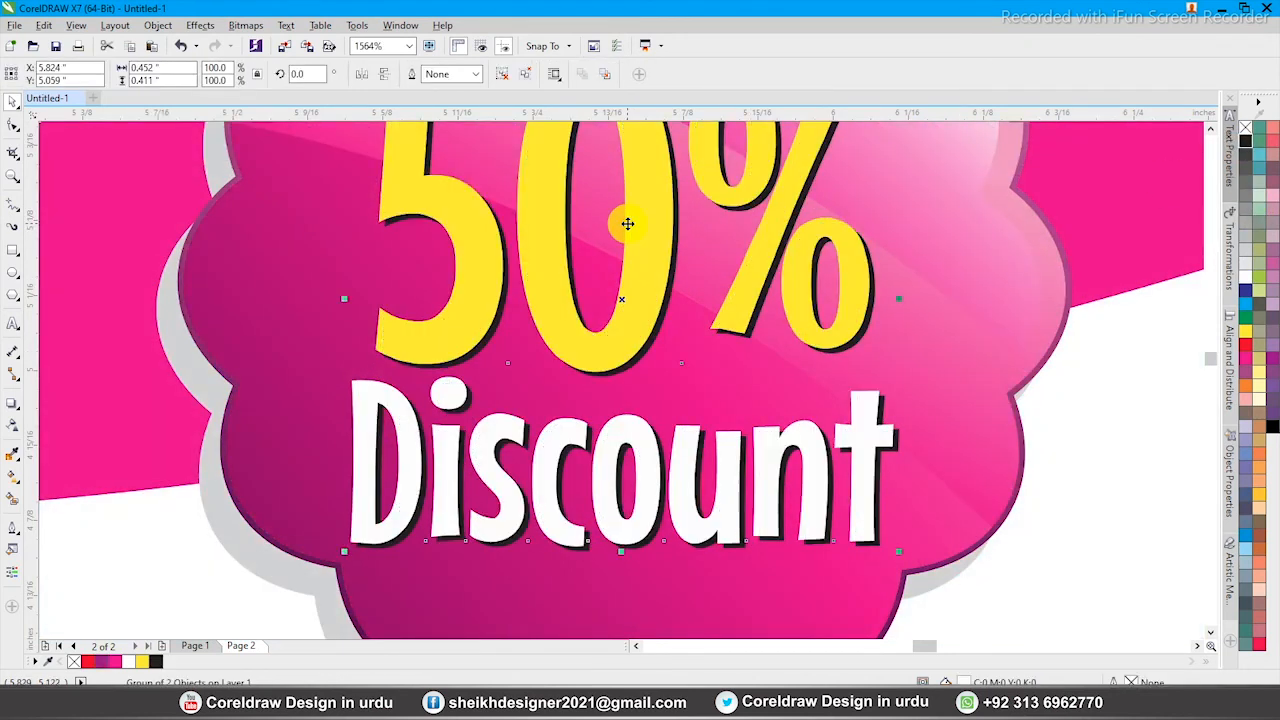
# Place the pink tag inside the banner's square PowerClip frame so its string is cropped at the upper edge.
pyautogui.scroll(-3, 627, 225)
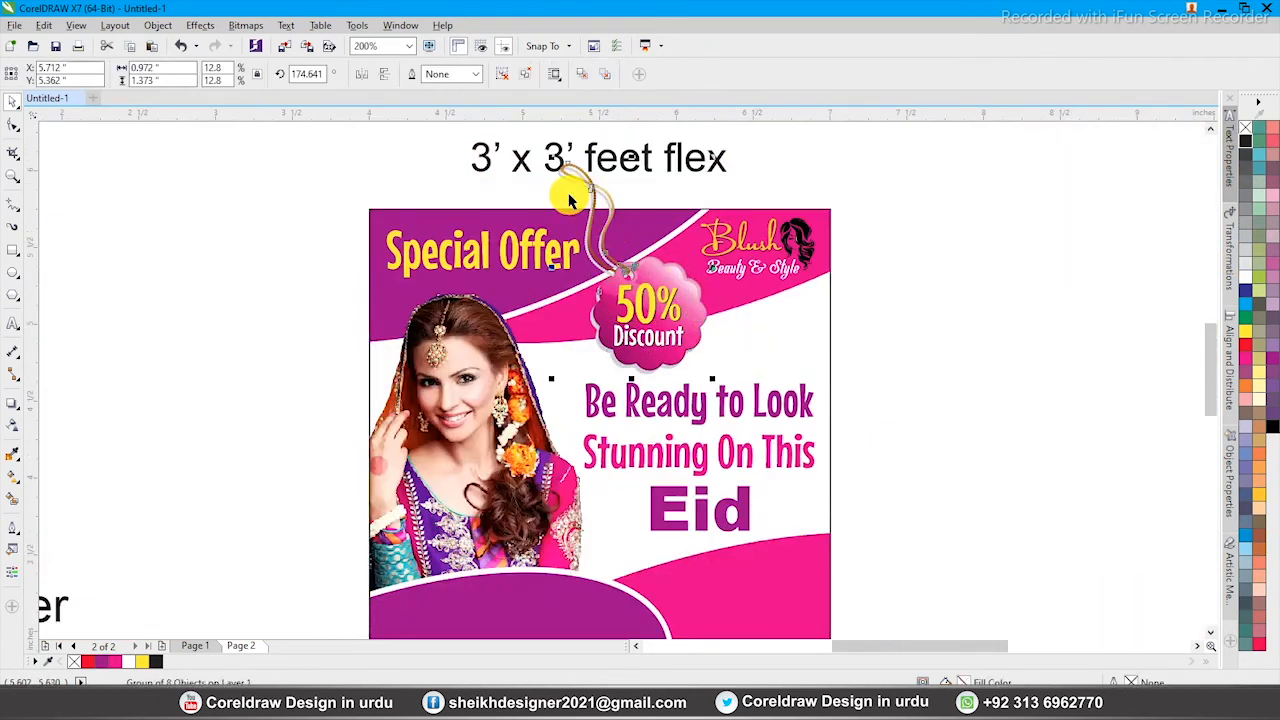
pyautogui.click(634, 222)
pyautogui.hotkey('shift', 'F2')
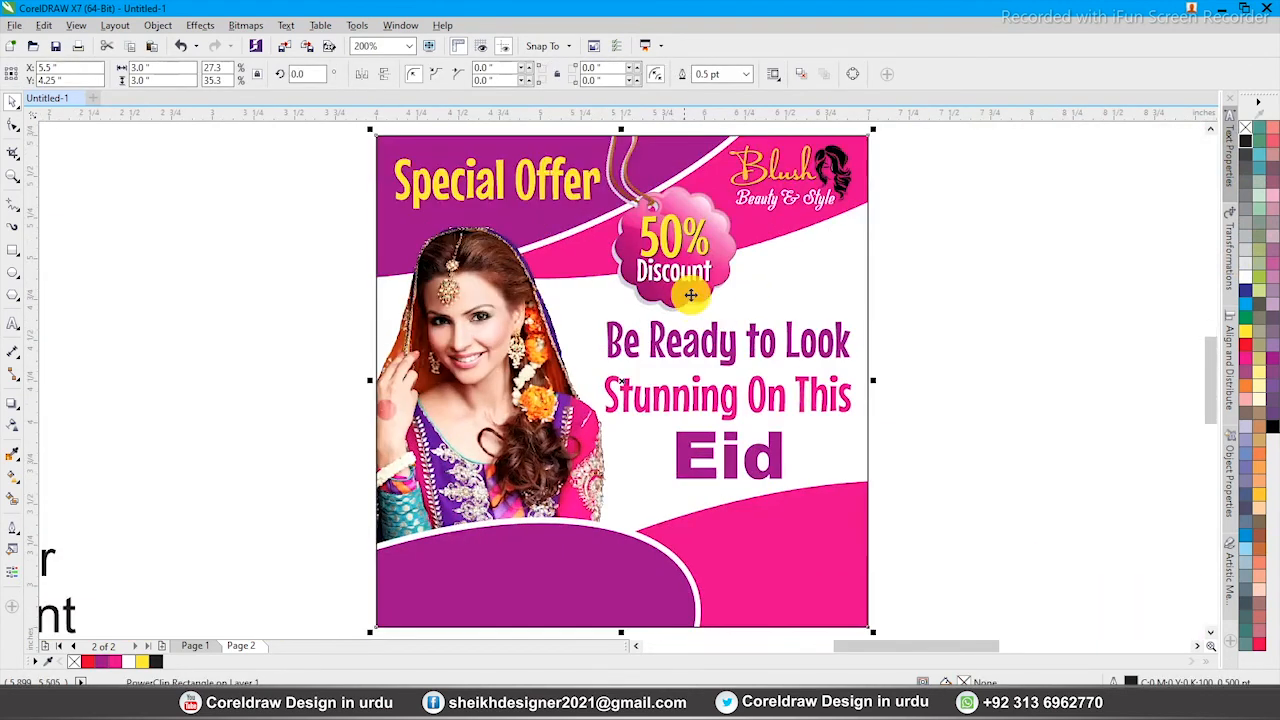
pyautogui.click(980, 306)
# Delete the lines from "Special Offer" through "Eid" in the draft text, leaving the address and phone numbers.
pyautogui.scroll(-3, 343, 446)
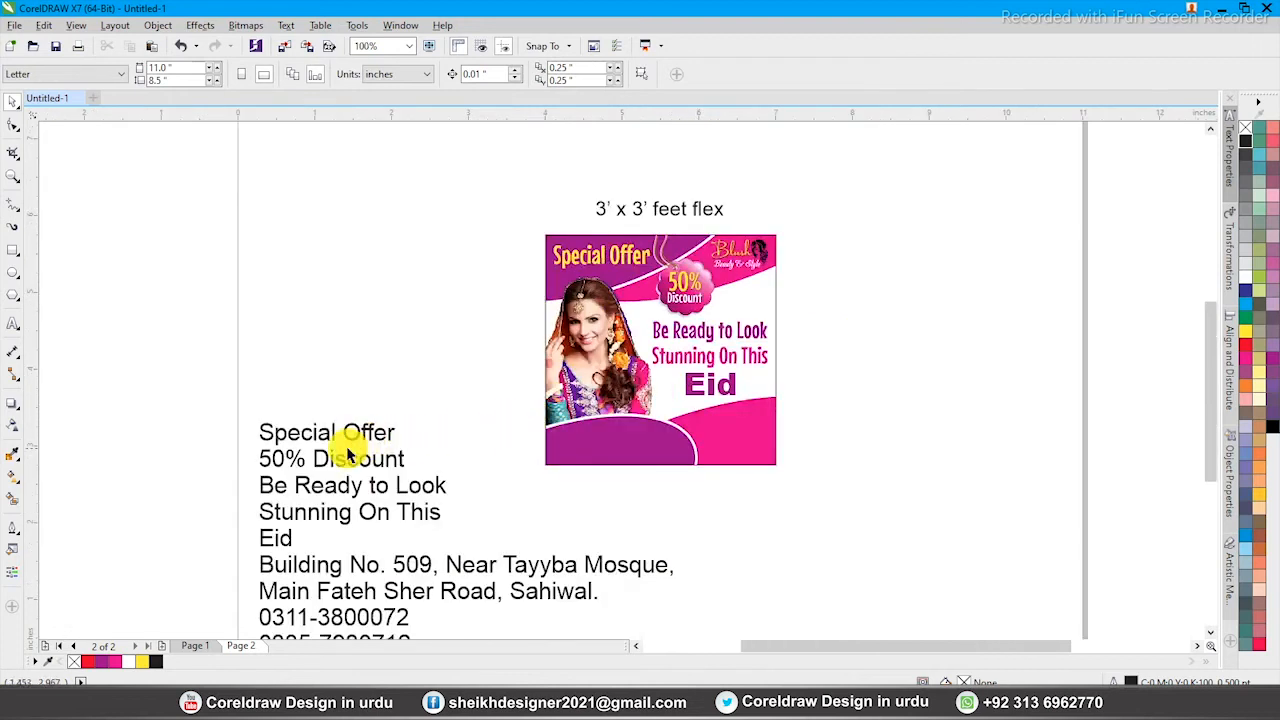
pyautogui.scroll(-2, 486, 486)
pyautogui.scroll(3, 441, 466)
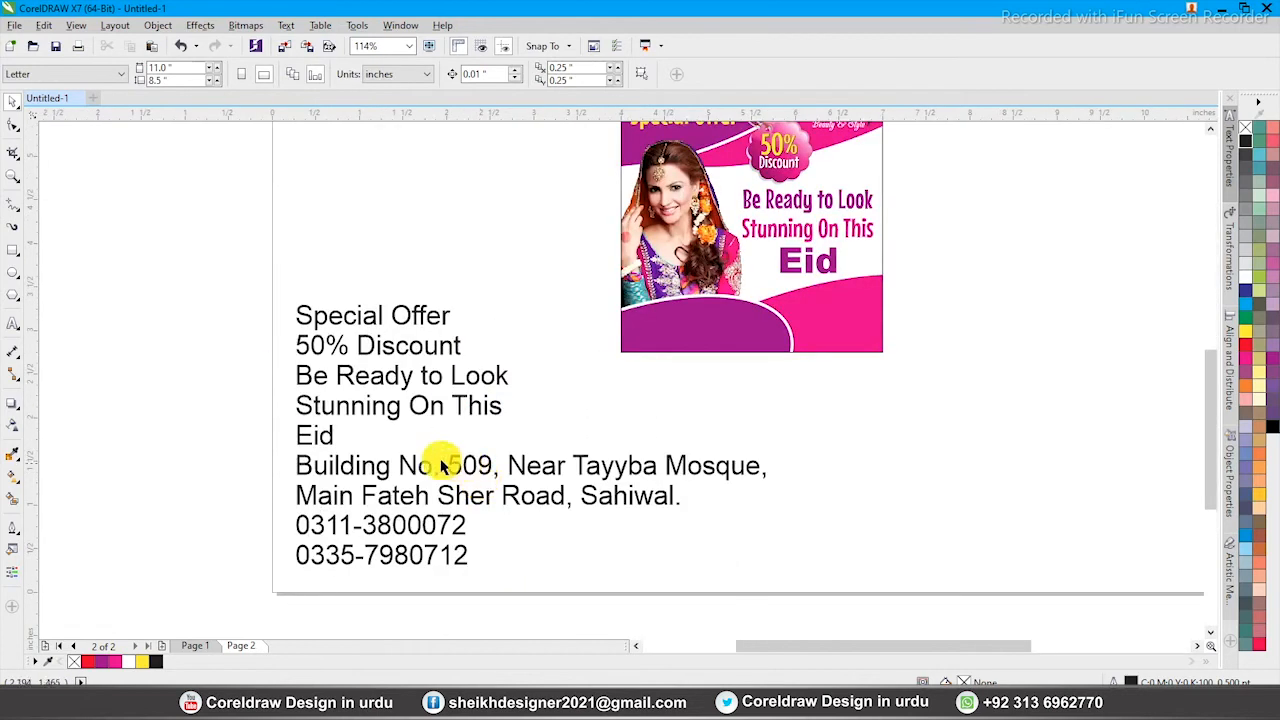
pyautogui.doubleClick(328, 437)
pyautogui.hotkey('ctrl', 'shift', 'Home')
pyautogui.press('Delete')
pyautogui.press('Delete')
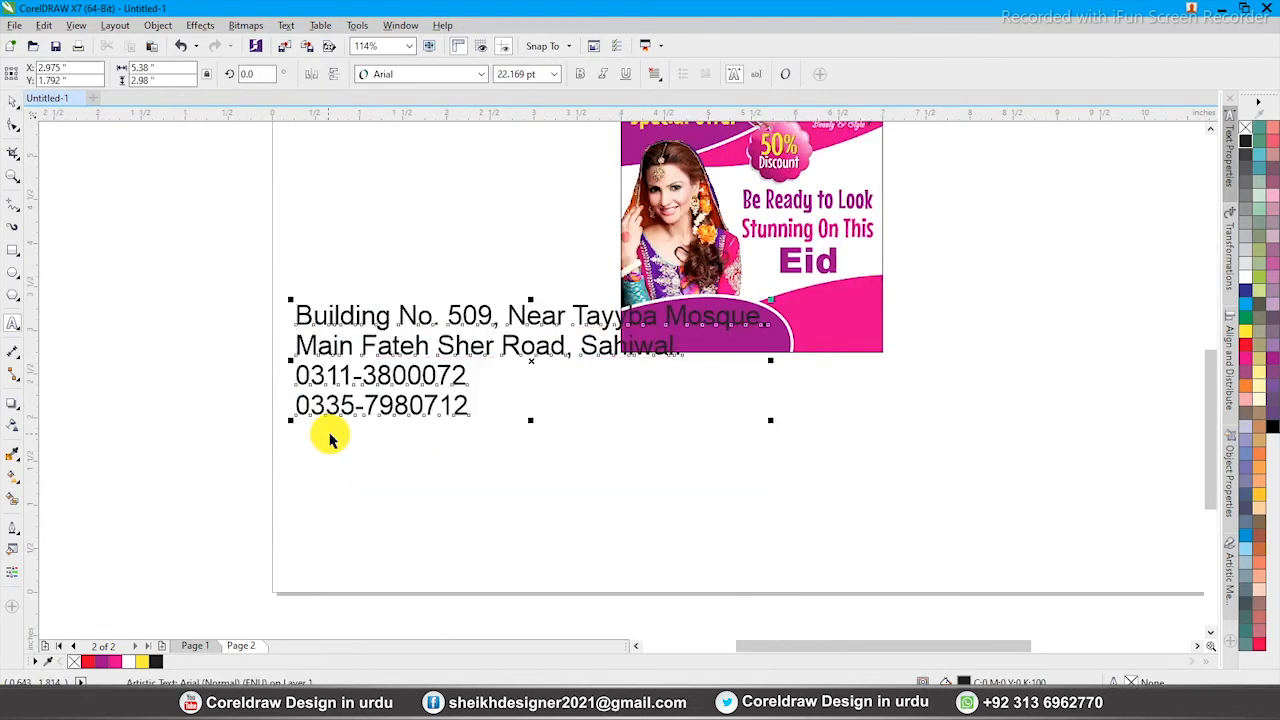
pyautogui.hotkey('ctrl', 'space')
# Duplicate the remaining draft text below the original and delete the phone numbers from the copy.
pyautogui.moveTo(453, 346); pyautogui.dragTo(553, 505)
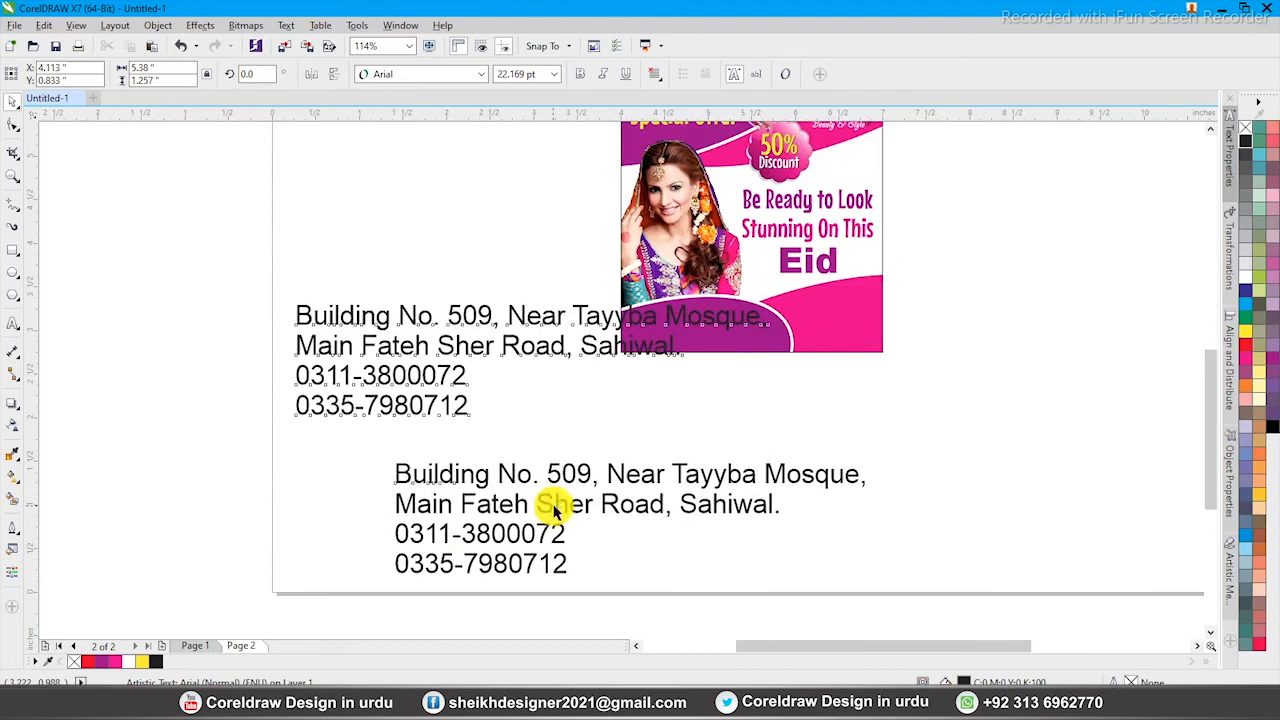
pyautogui.press('Escape')
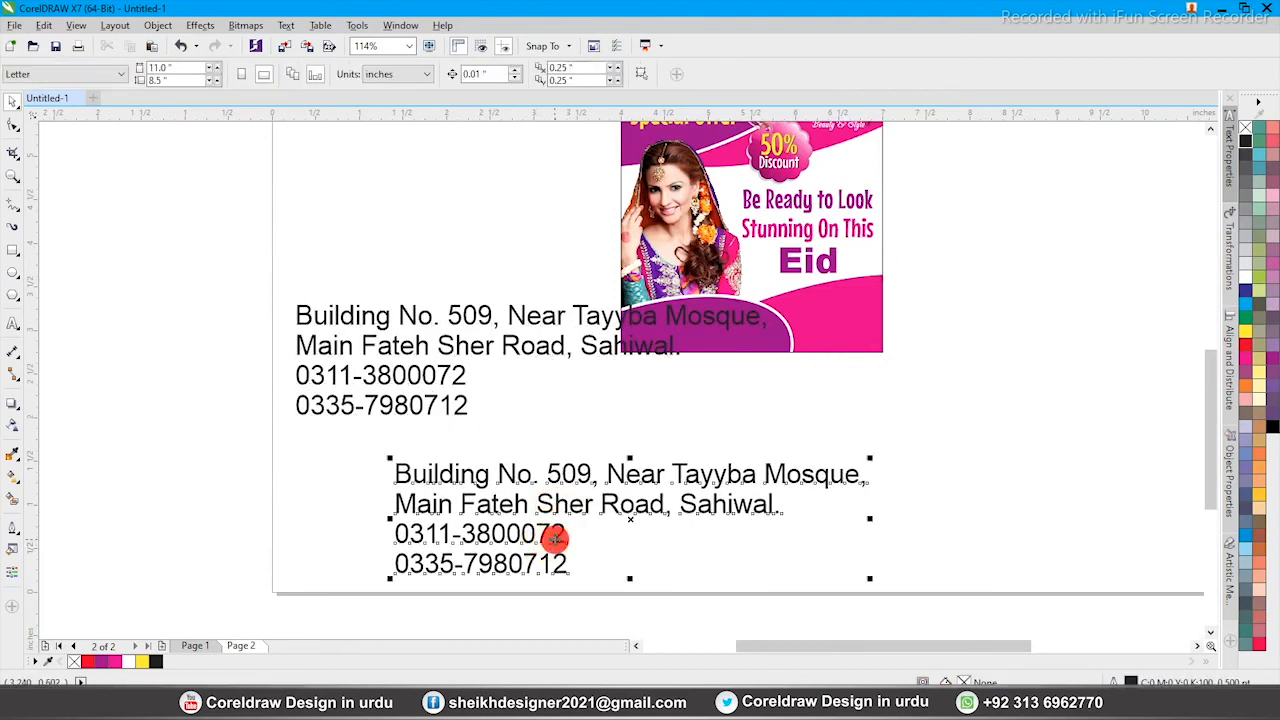
pyautogui.doubleClick(555, 543)
pyautogui.press('Home')
pyautogui.hotkey('ctrl', 'shift', 'End')
pyautogui.press('Delete')
pyautogui.hotkey('ctrl', 'space')
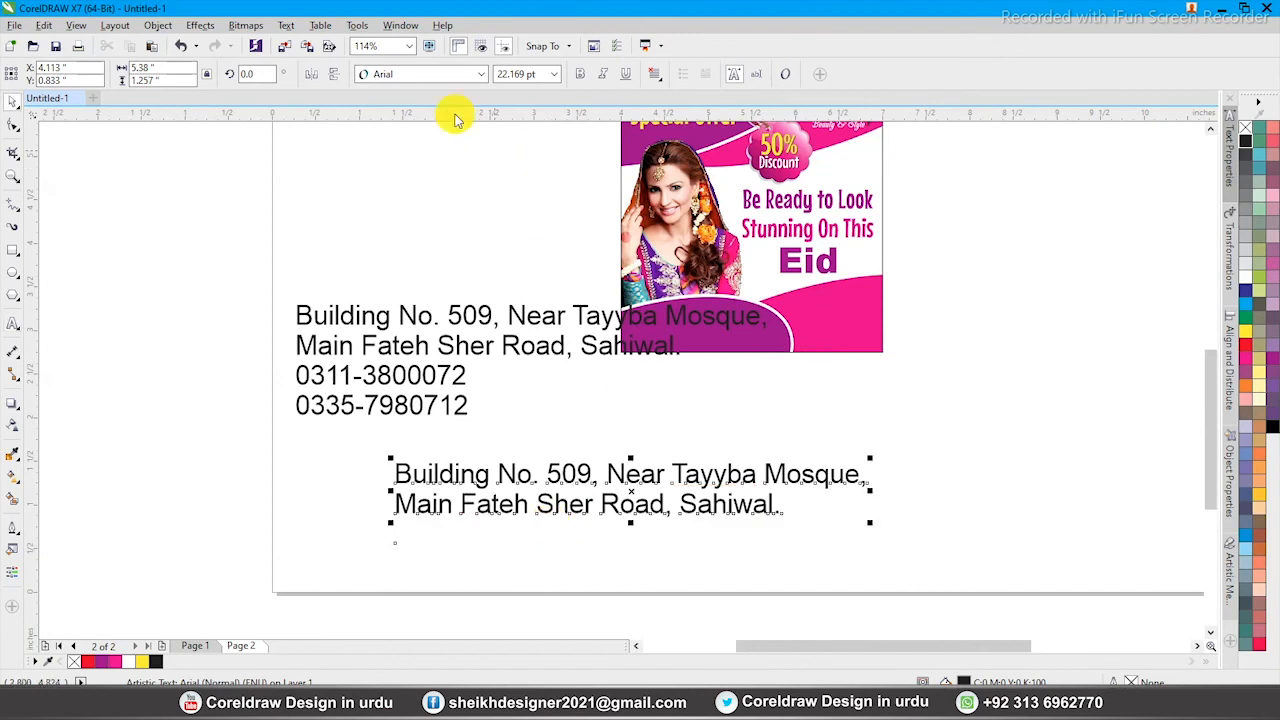
# Set the address text in Mouse Memoirs and shrink it to a little over half its size.
pyautogui.click(425, 74)
pyautogui.click(423, 114)
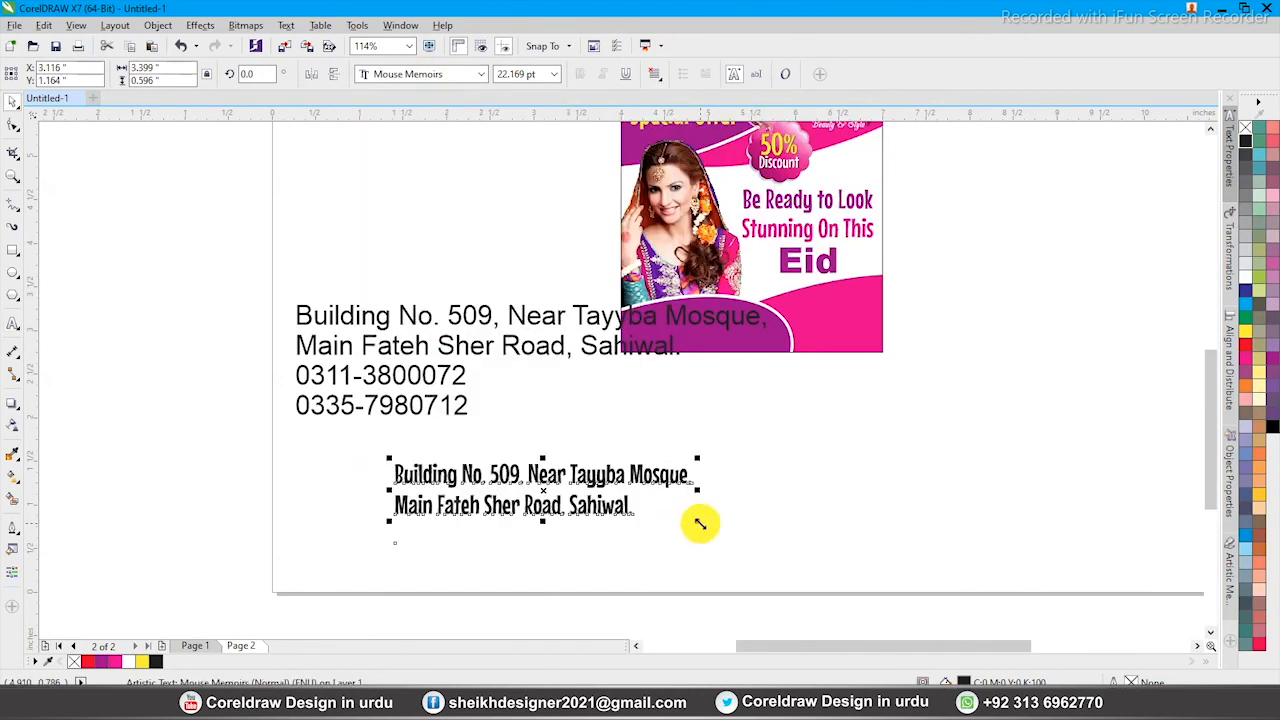
pyautogui.moveTo(700, 523); pyautogui.dragTo(566, 520)
# Move the original contact text aside and delete its address lines, leaving only the phone numbers.
pyautogui.moveTo(551, 348); pyautogui.dragTo(401, 343)
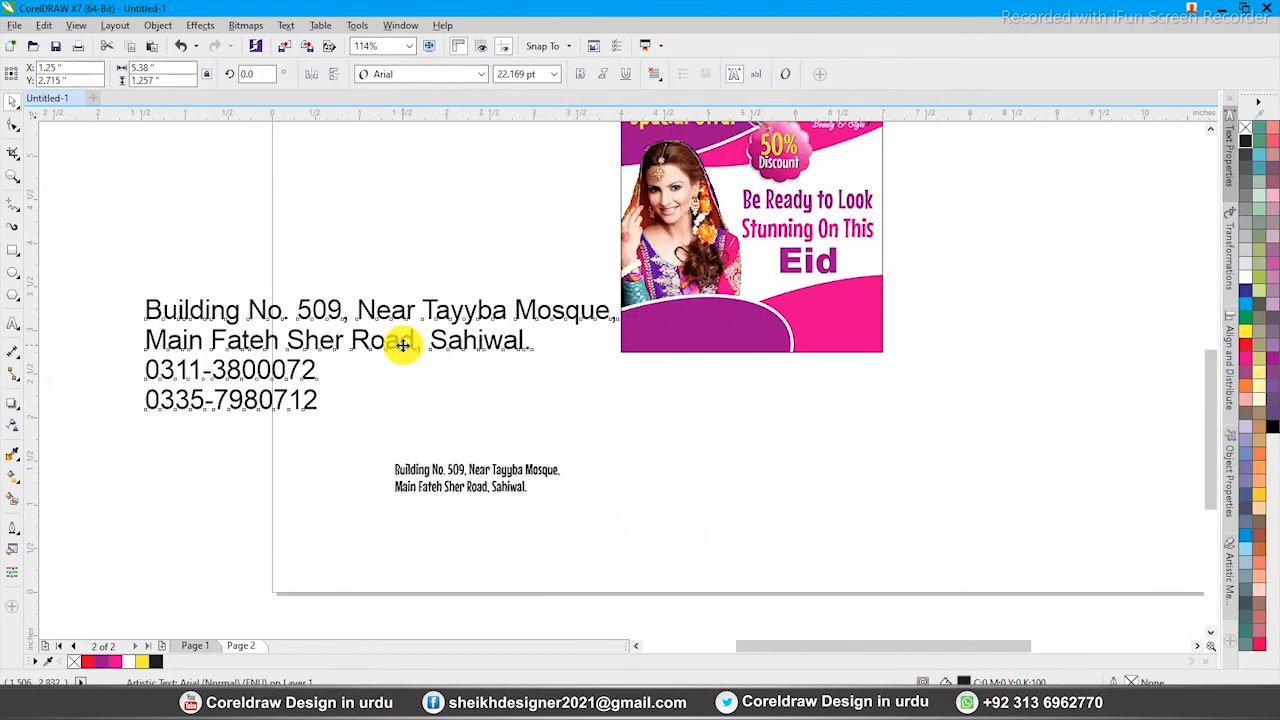
pyautogui.hotkey('ctrl', 'shift', 'Home')
pyautogui.press('Delete')
pyautogui.press('Delete')
pyautogui.press('Escape')
# Set the phone numbers in Mouse Memoirs, fill them yellow and place them at about 16 pt on the lower pink shape.
pyautogui.click(402, 74)
pyautogui.click(426, 114)
pyautogui.moveTo(242, 318); pyautogui.dragTo(853, 308)
pyautogui.scroll(3, 937, 308)
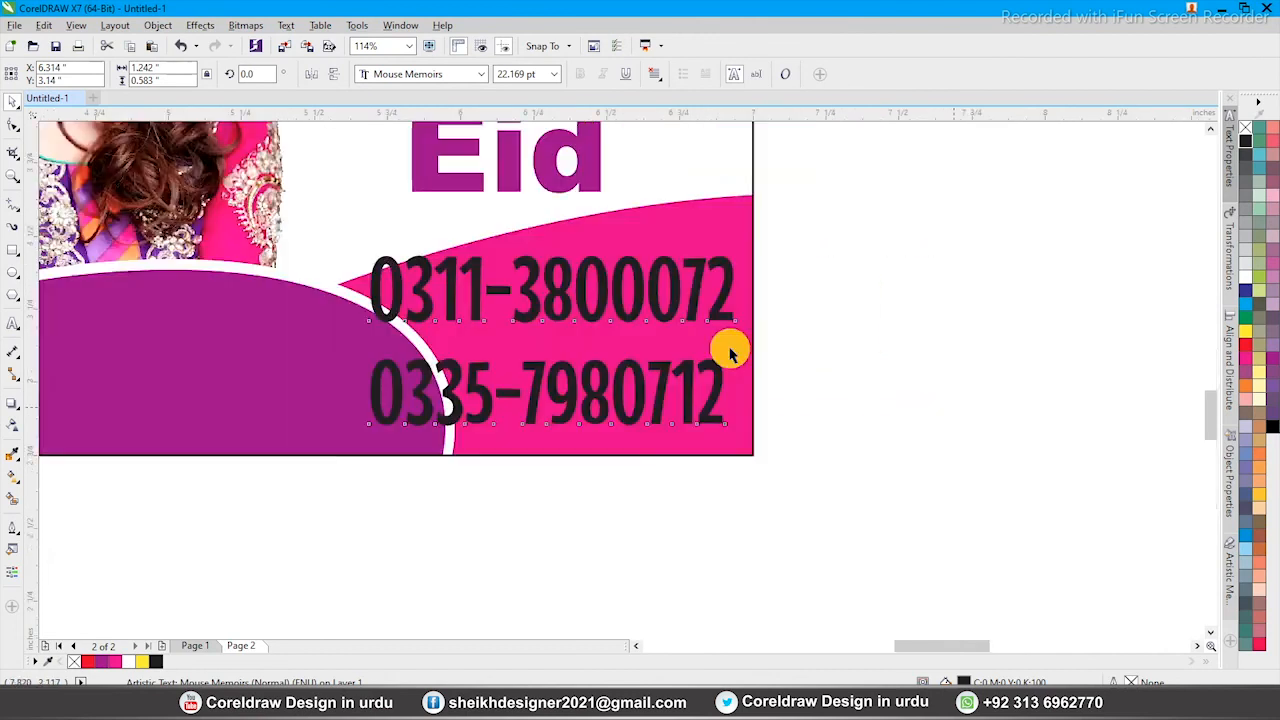
pyautogui.click(1245, 331)
pyautogui.moveTo(362, 254); pyautogui.dragTo(464, 296)
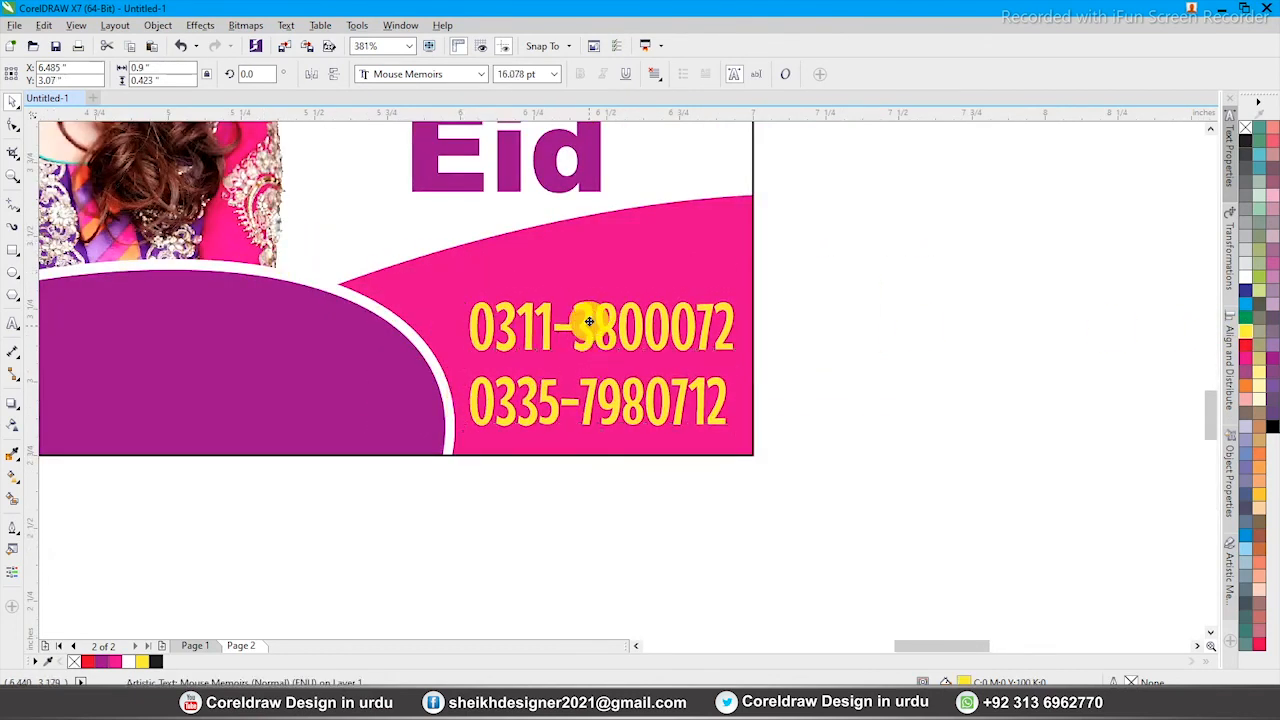
# Place the address on the lower purple shape at about 11 pt and fill it white.
pyautogui.scroll(-2, 740, 305)
pyautogui.moveTo(190, 593); pyautogui.dragTo(571, 329)
pyautogui.moveTo(177, 234); pyautogui.dragTo(752, 445)
pyautogui.moveTo(666, 371); pyautogui.dragTo(678, 378)
pyautogui.click(1246, 280)
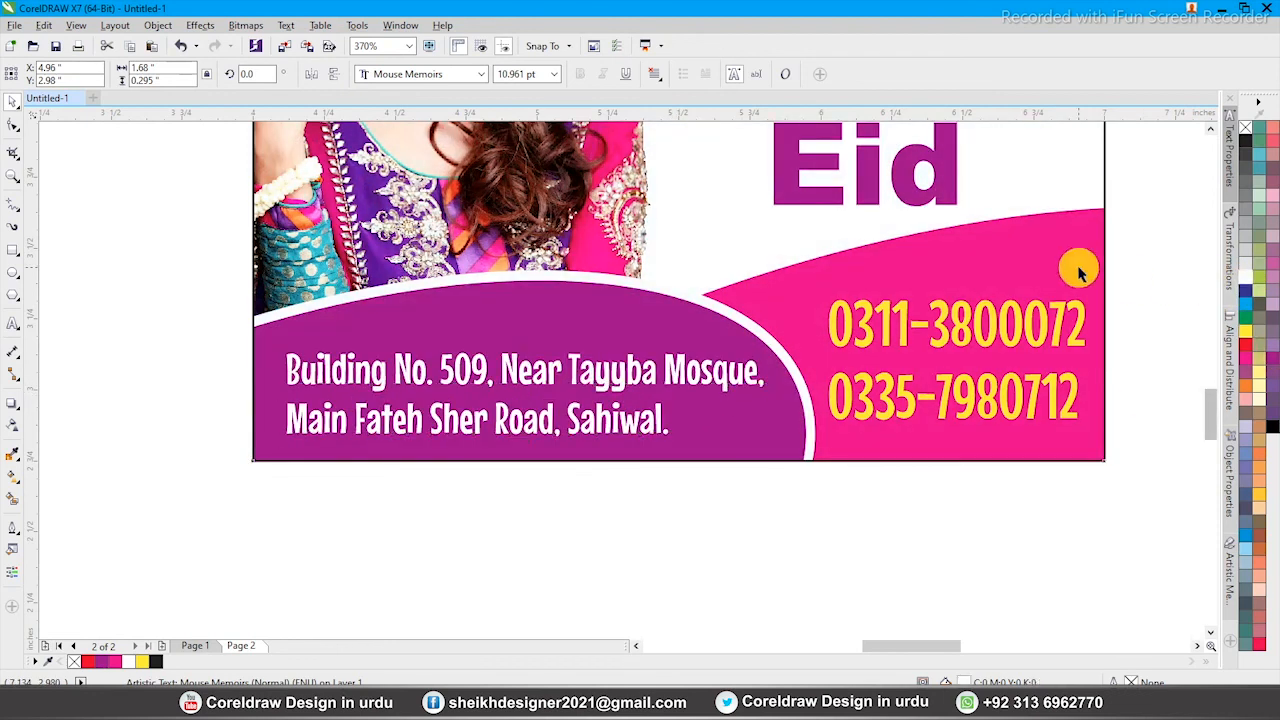
# Nudge the "Special Offer" heading slightly to the left on the banner.
pyautogui.click(1078, 268)
pyautogui.press('F4')
pyautogui.click(947, 338)
pyautogui.scroll(-1, 785, 326)
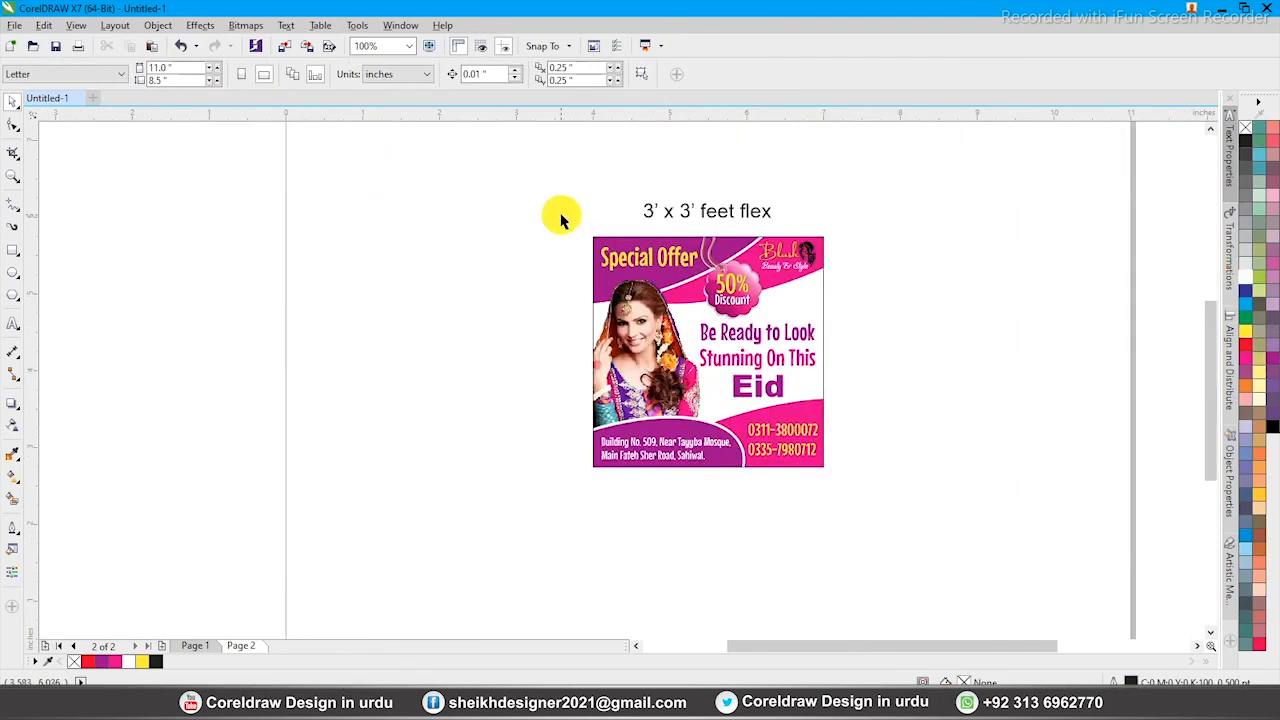
pyautogui.scroll(1, 962, 372)
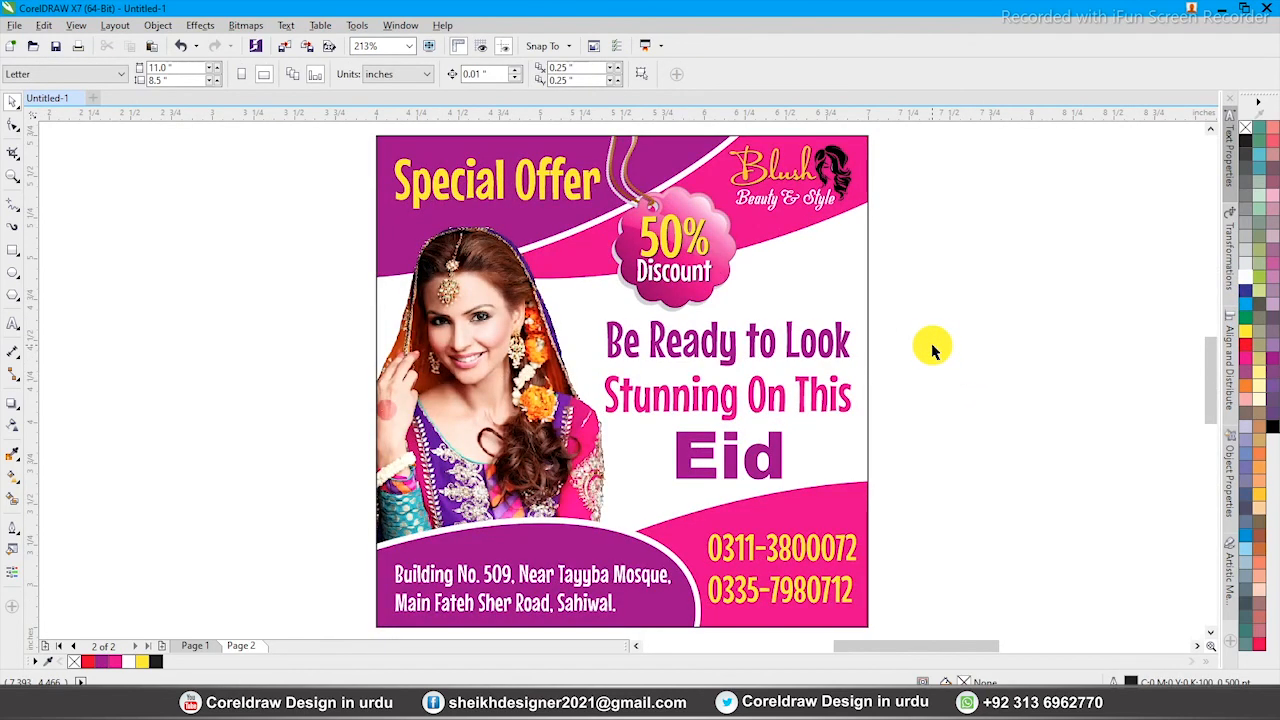
pyautogui.click(453, 189)
pyautogui.press('Left')
pyautogui.press('Left')
pyautogui.press('Left')
pyautogui.click(303, 249)
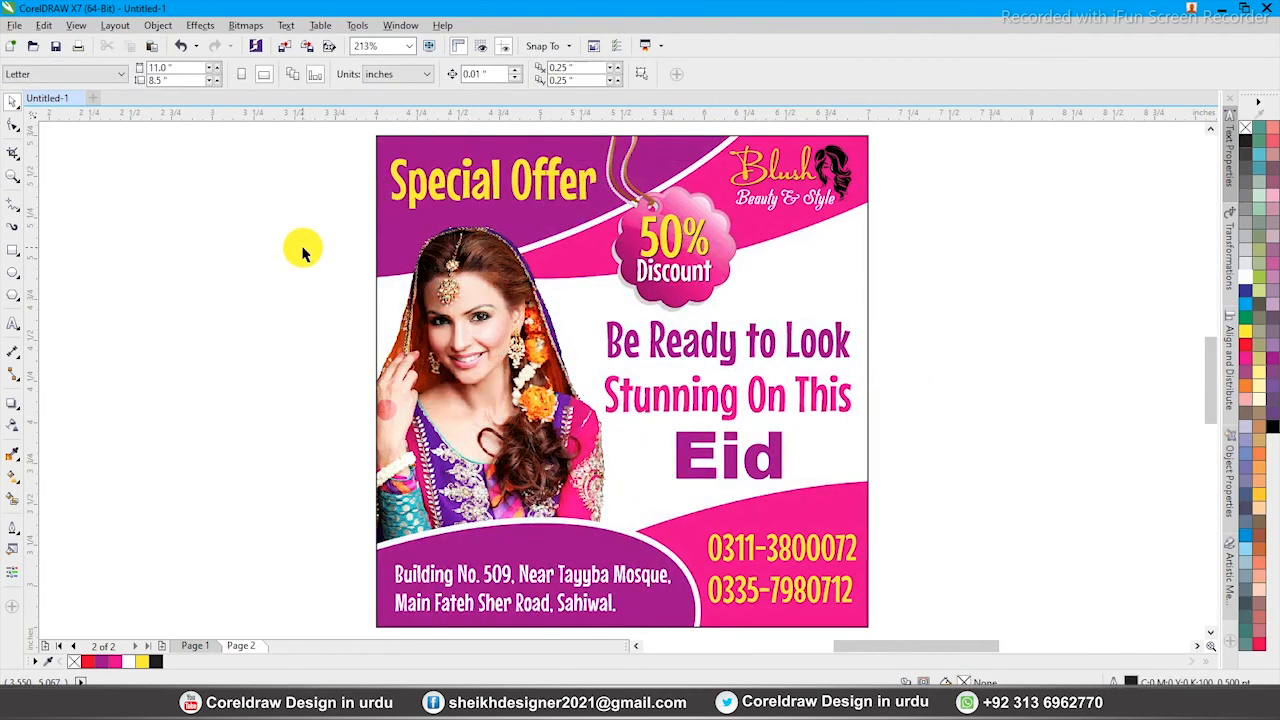